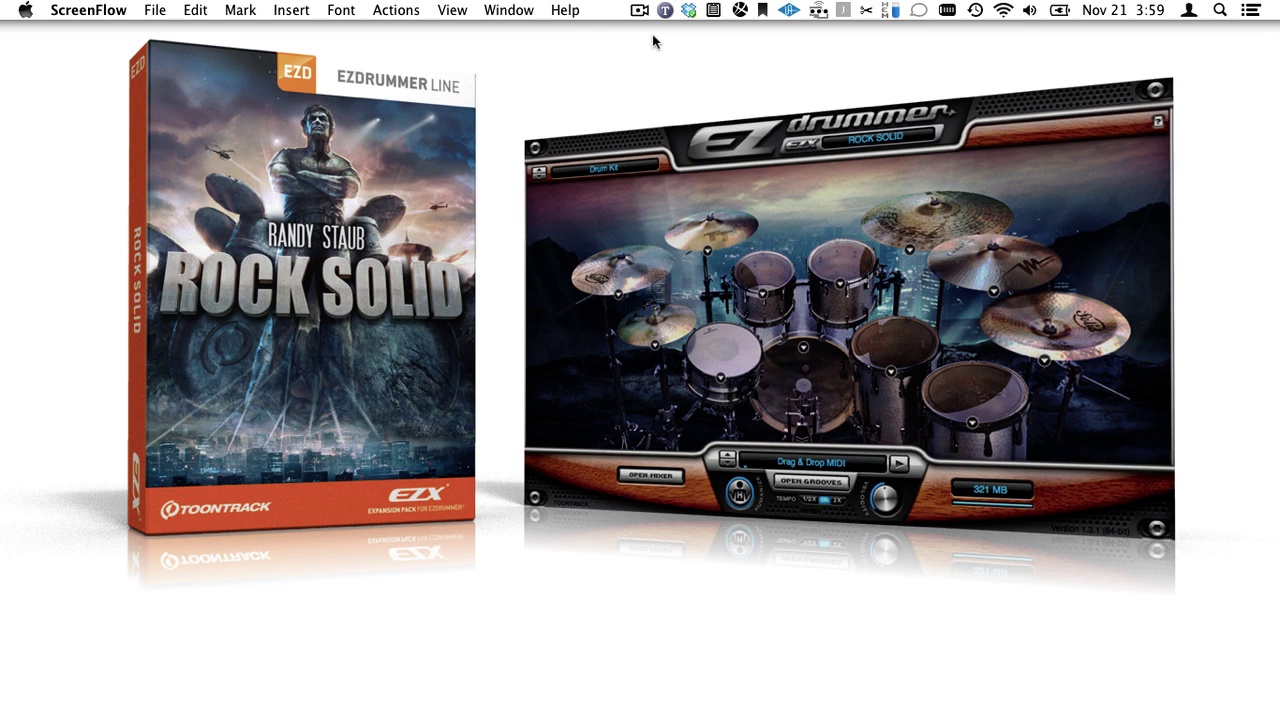
Switch to Logic Pro and go through screensets 1 to 4, ending on screenset 2 with the EZdrummer window.
key("super+Tab")
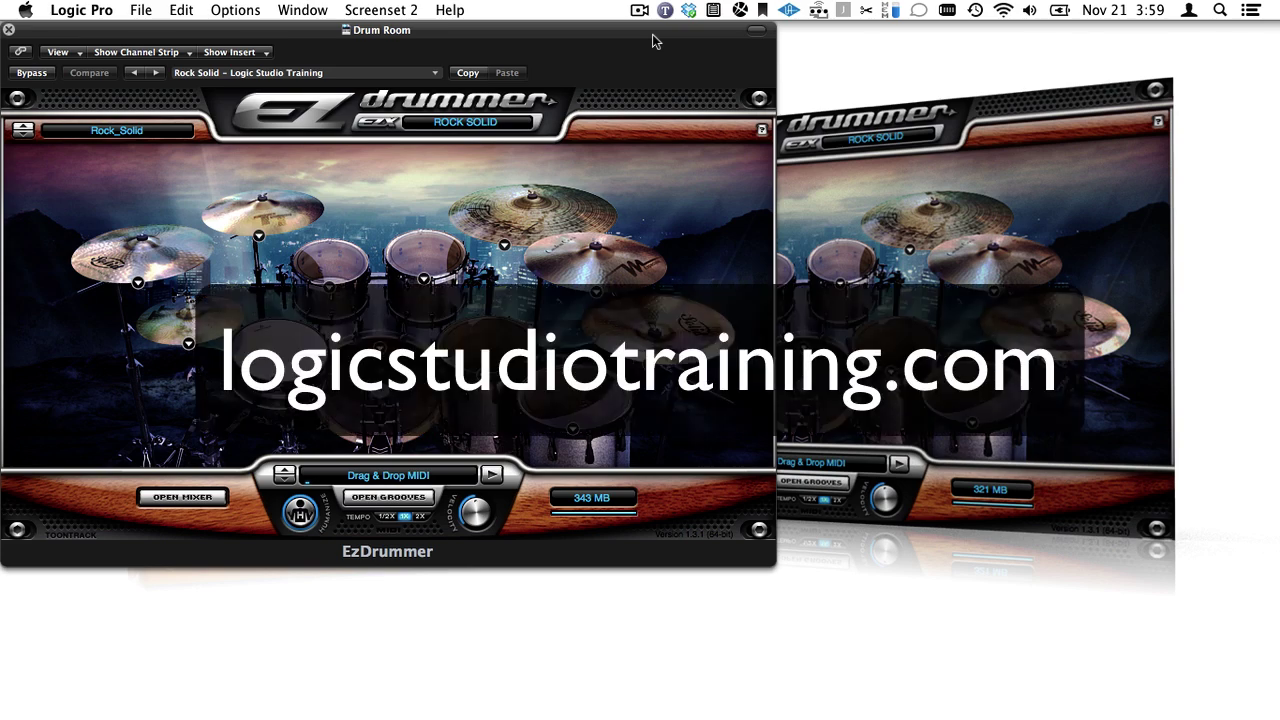
key("1")
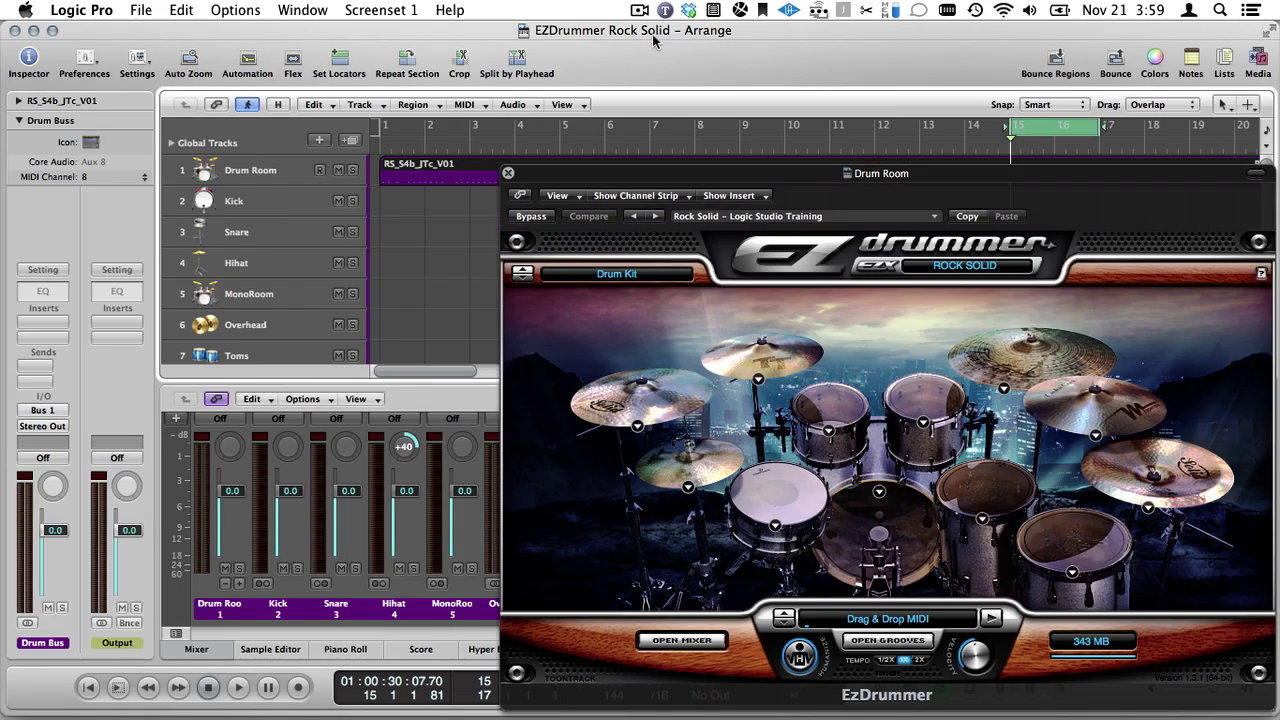
key("2")
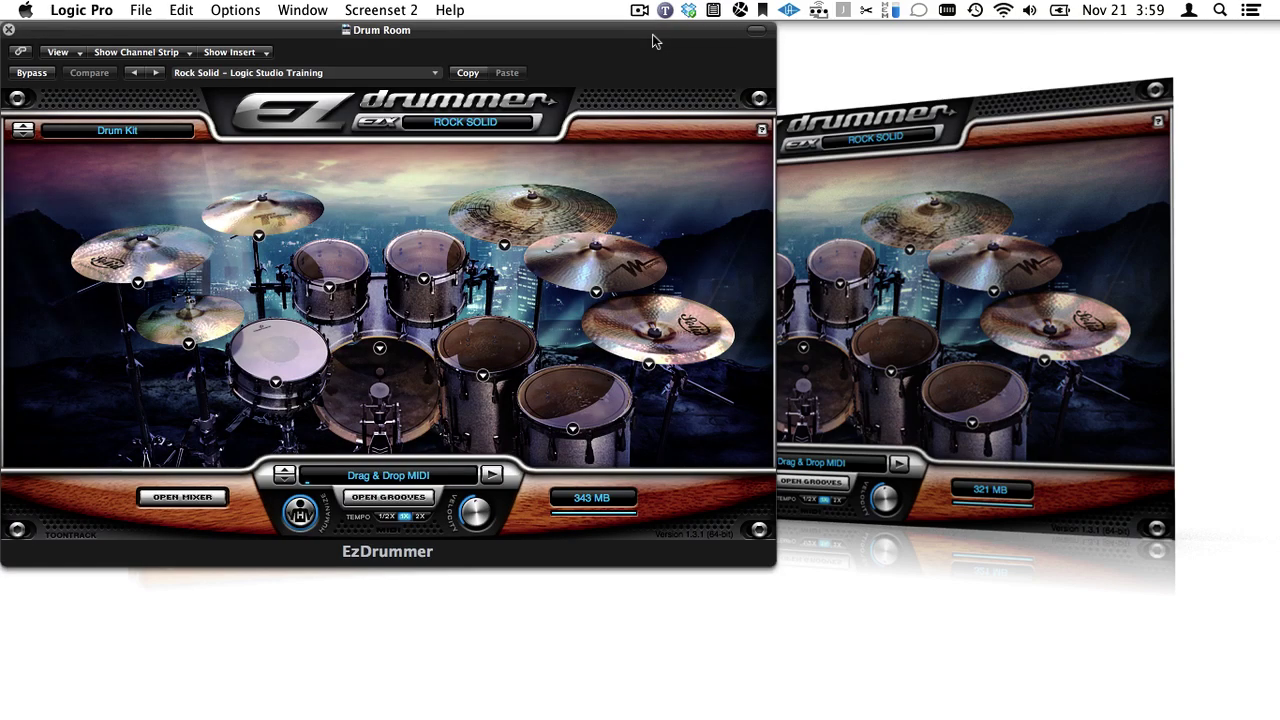
key("3")
key("4")
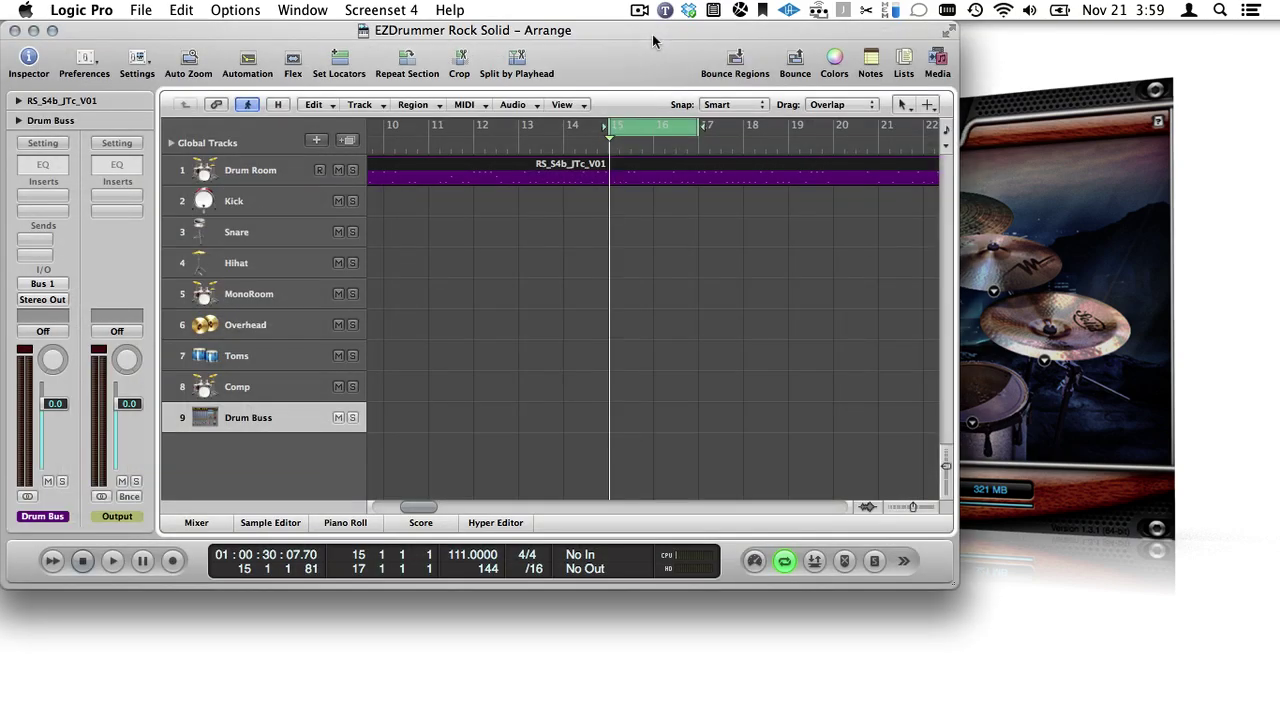
key("2")
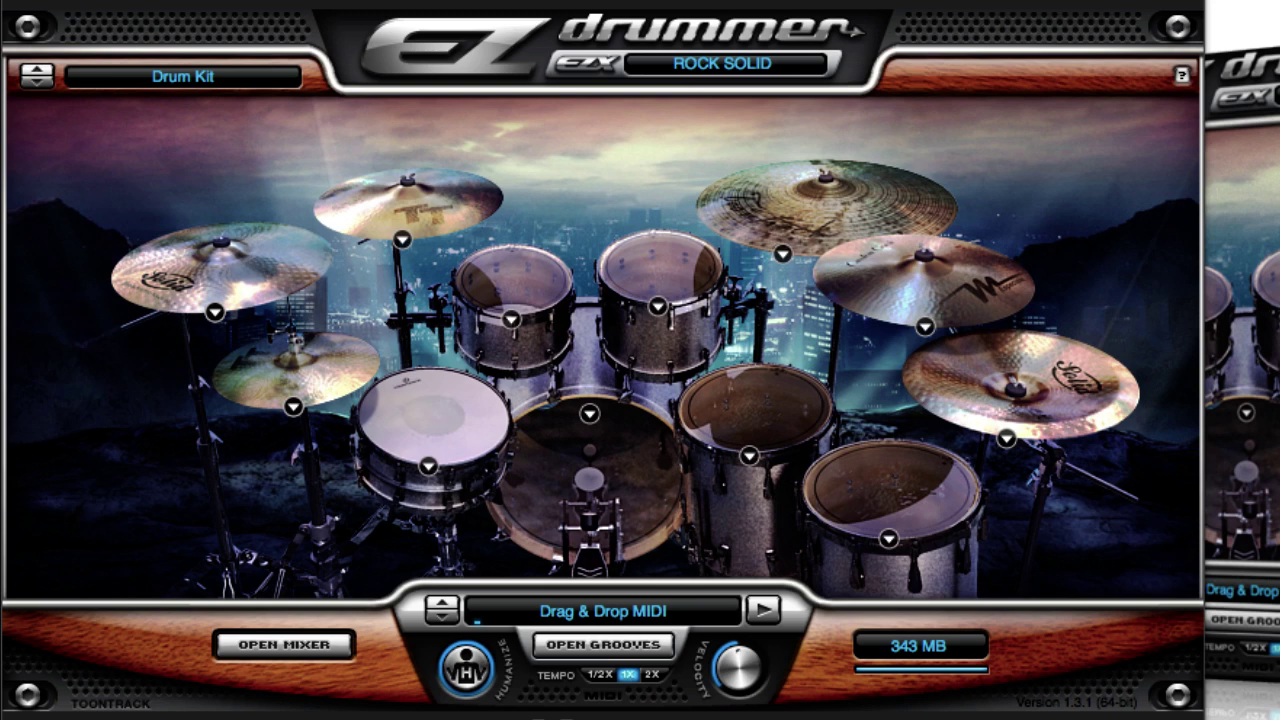
Examine the alternative instruments offered for the kick, the crash/splash and the snare without changing any of them.
left_click(589, 413)
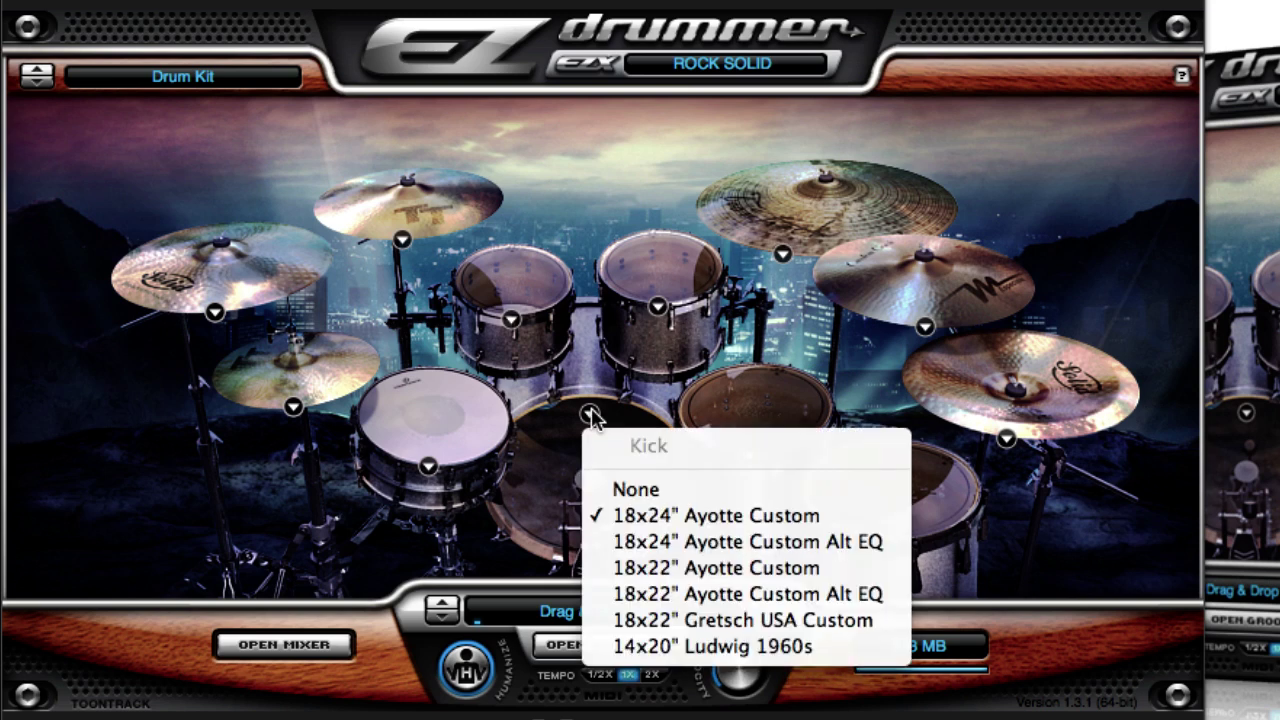
left_click(592, 418)
left_click(402, 241)
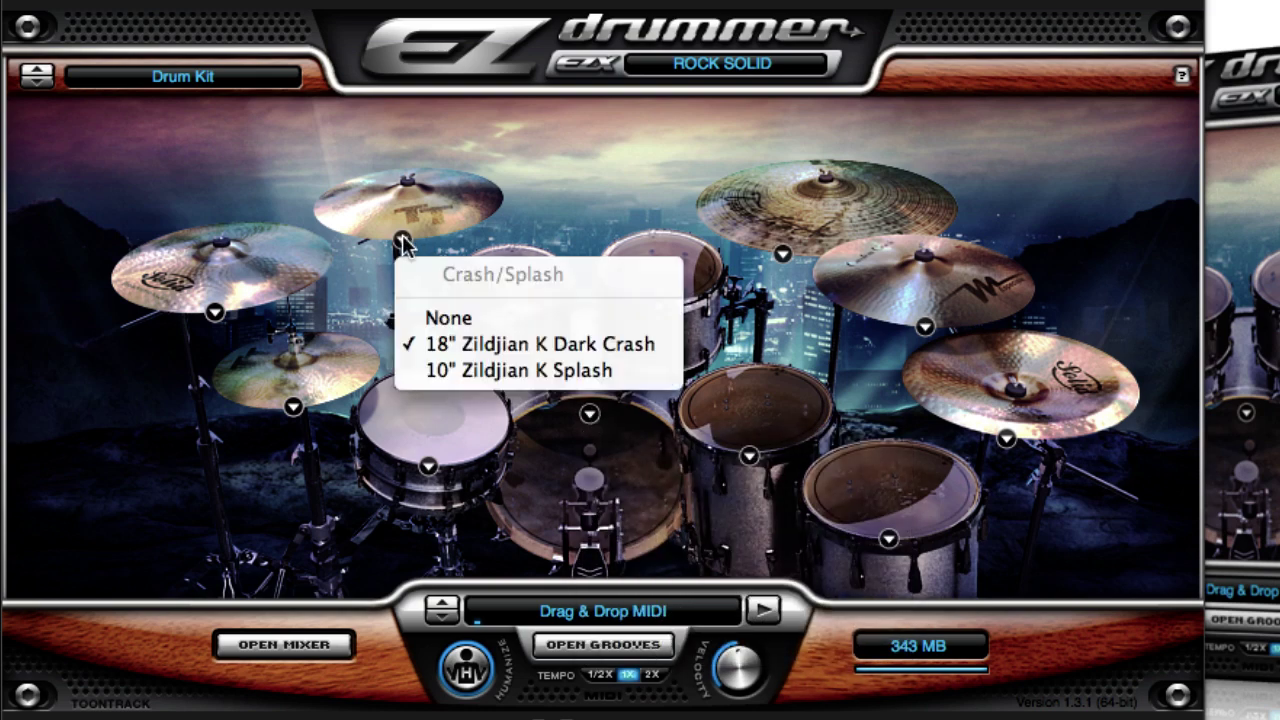
left_click(402, 241)
left_click(428, 467)
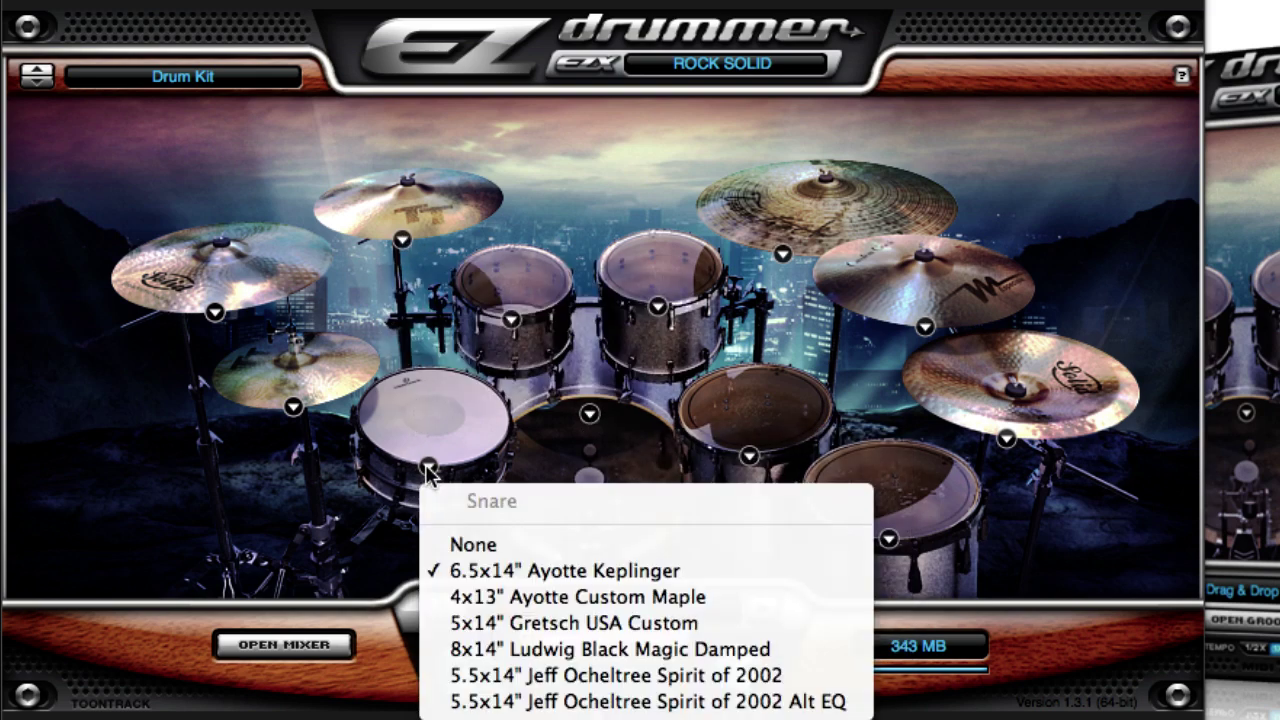
left_click(428, 468)
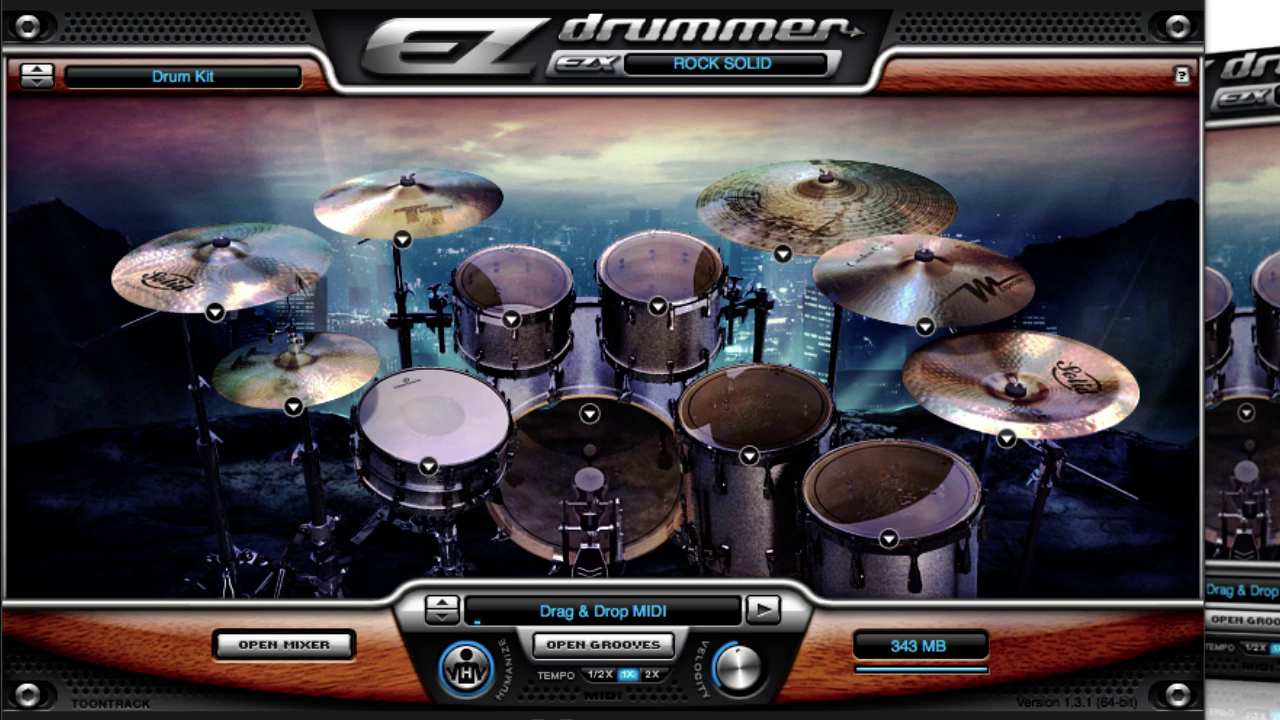
Load the Default Kit preset and look through the list of installed EZX sound libraries.
left_click(190, 78)
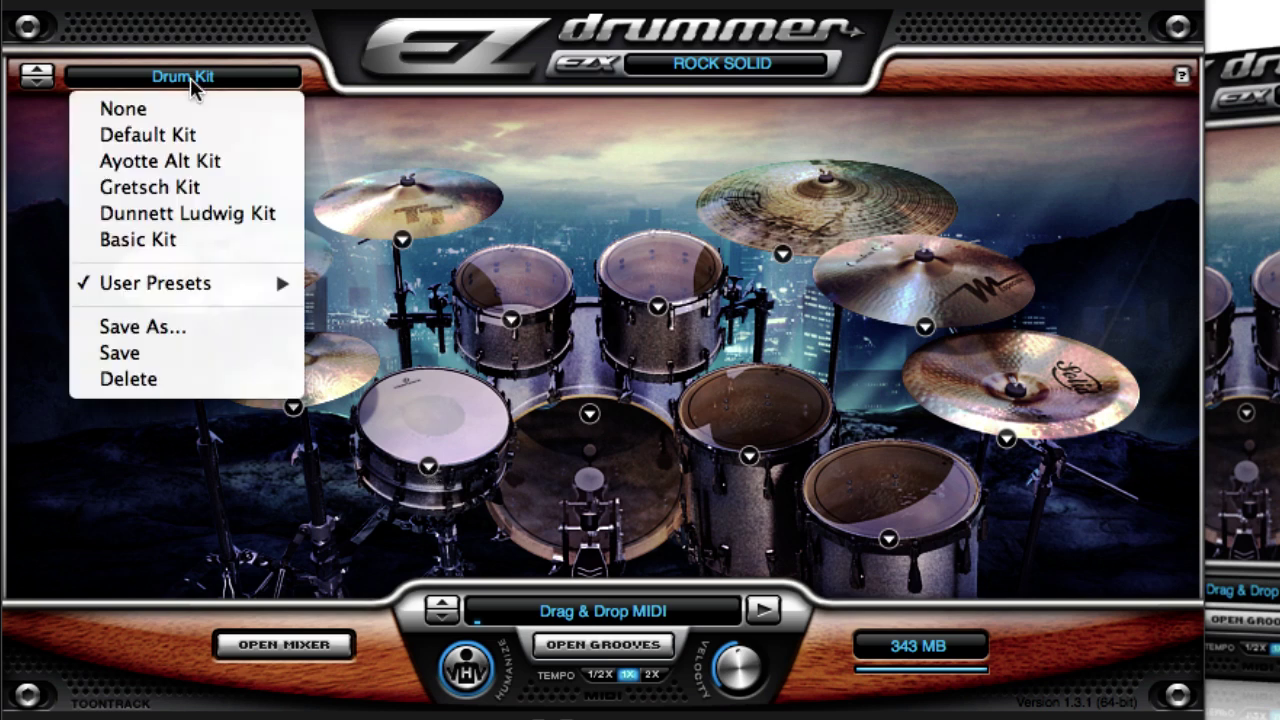
left_click(196, 136)
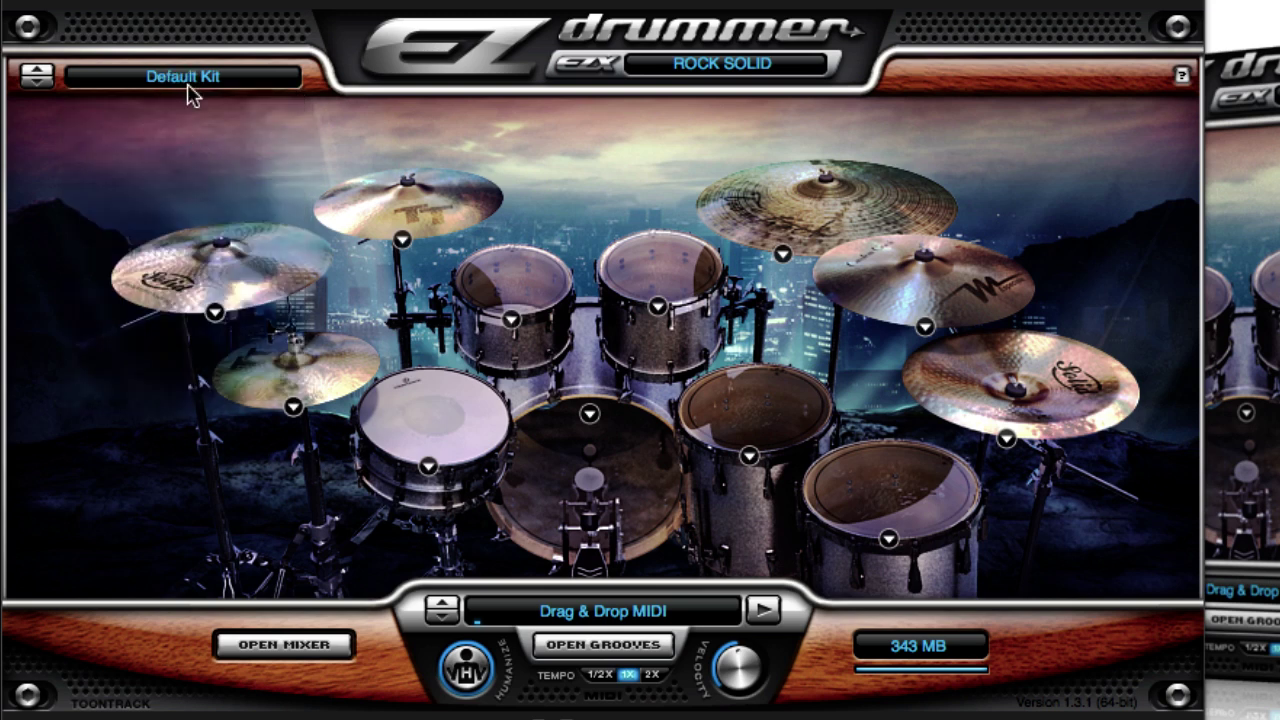
left_click(716, 72)
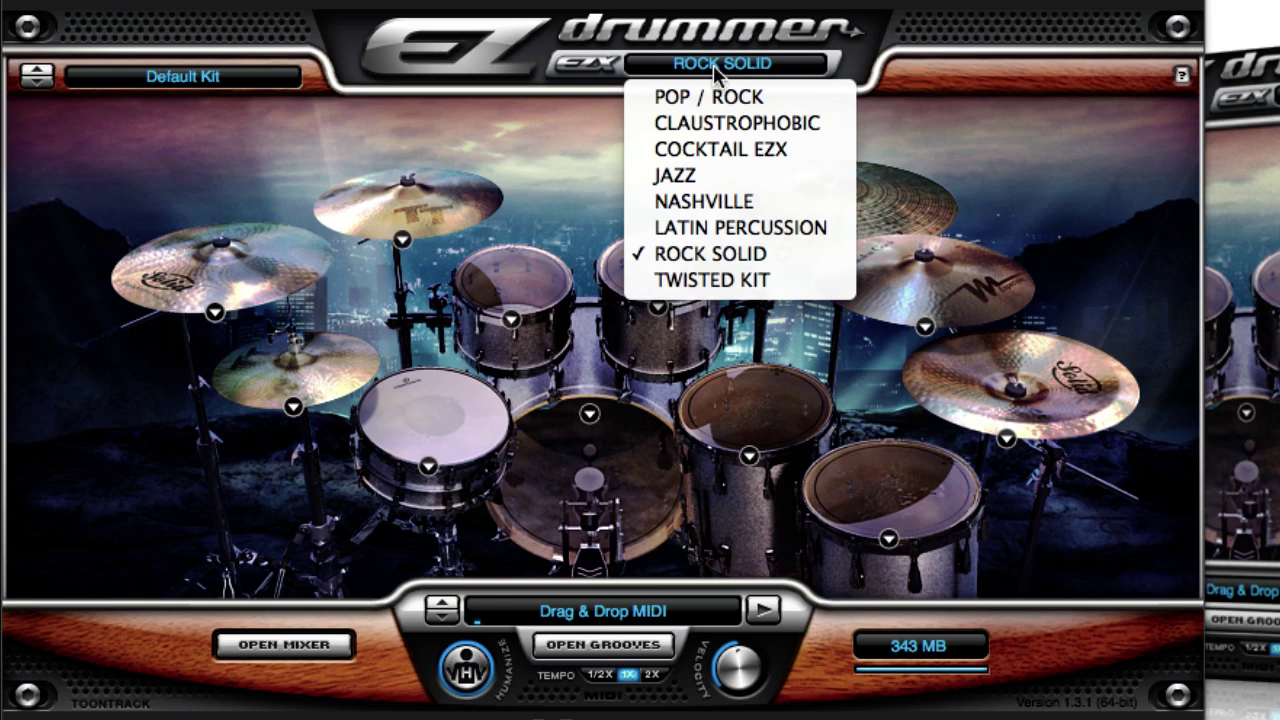
left_click(716, 72)
View the Rock Solid library's Description document with its instrument list, and return to Logic Pro.
left_click(772, 76)
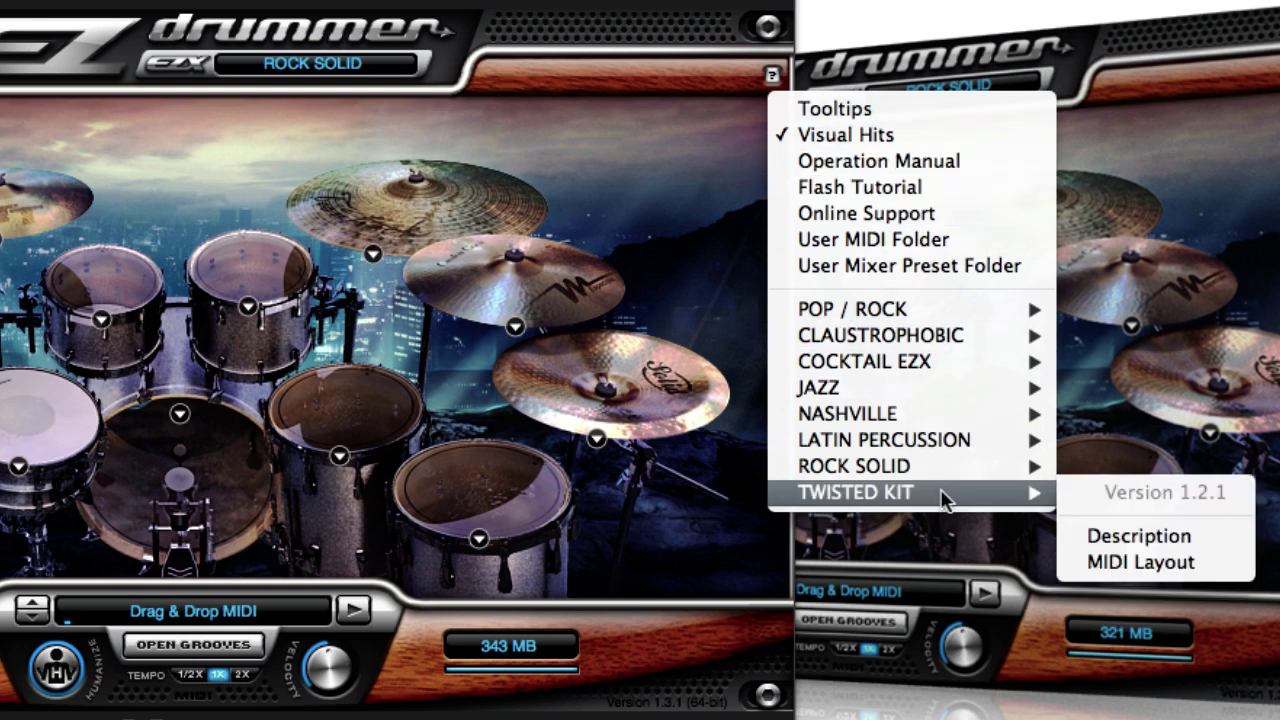
mouse_move(947, 464)
left_click(1134, 509)
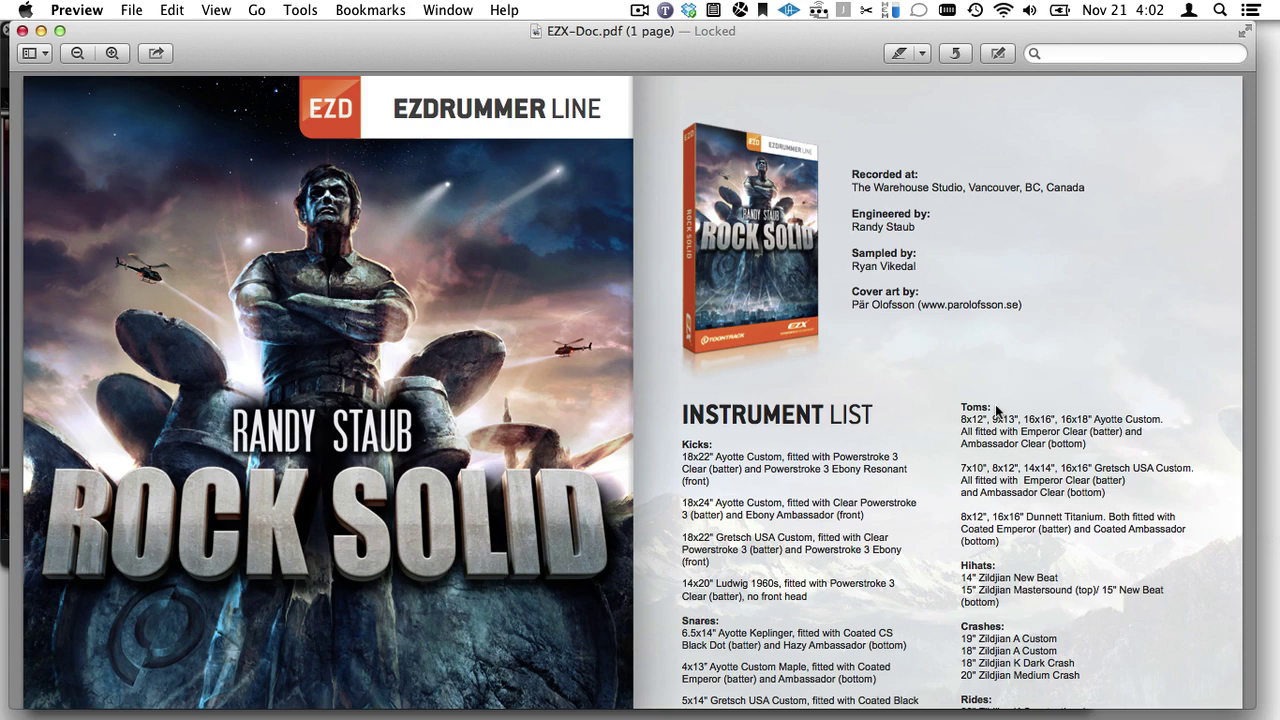
key("super+9")
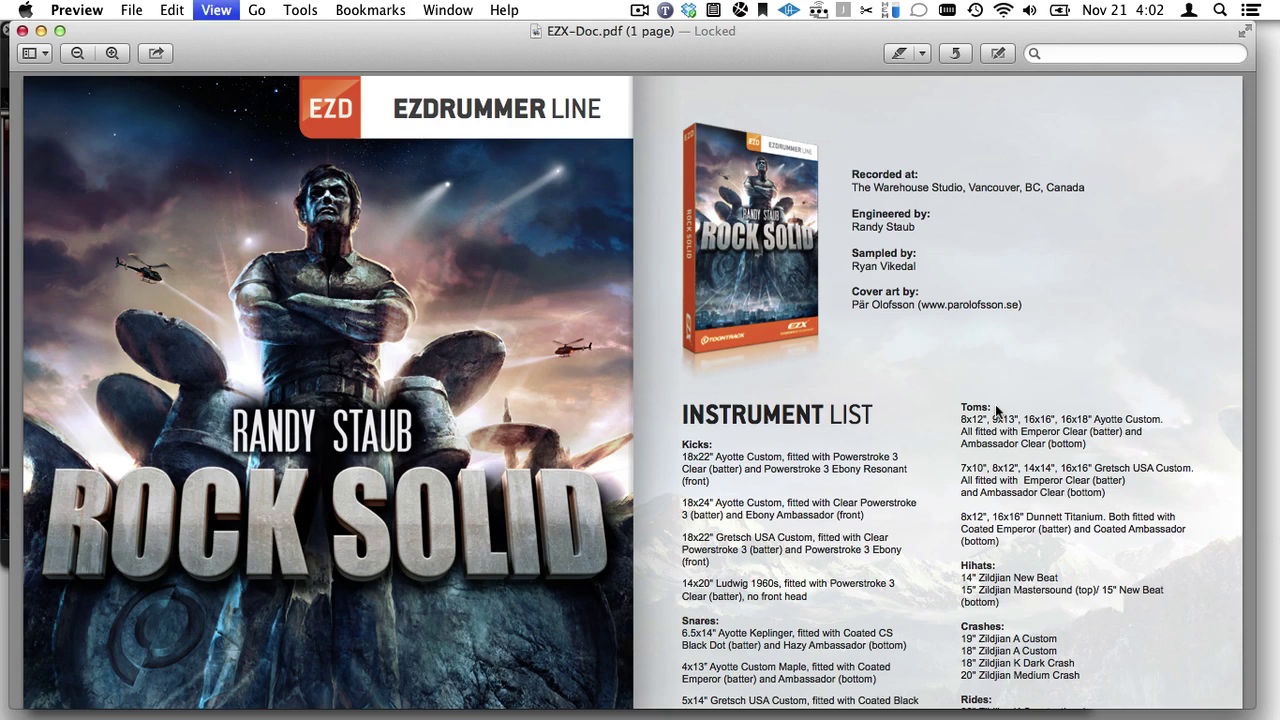
key("super+Tab")
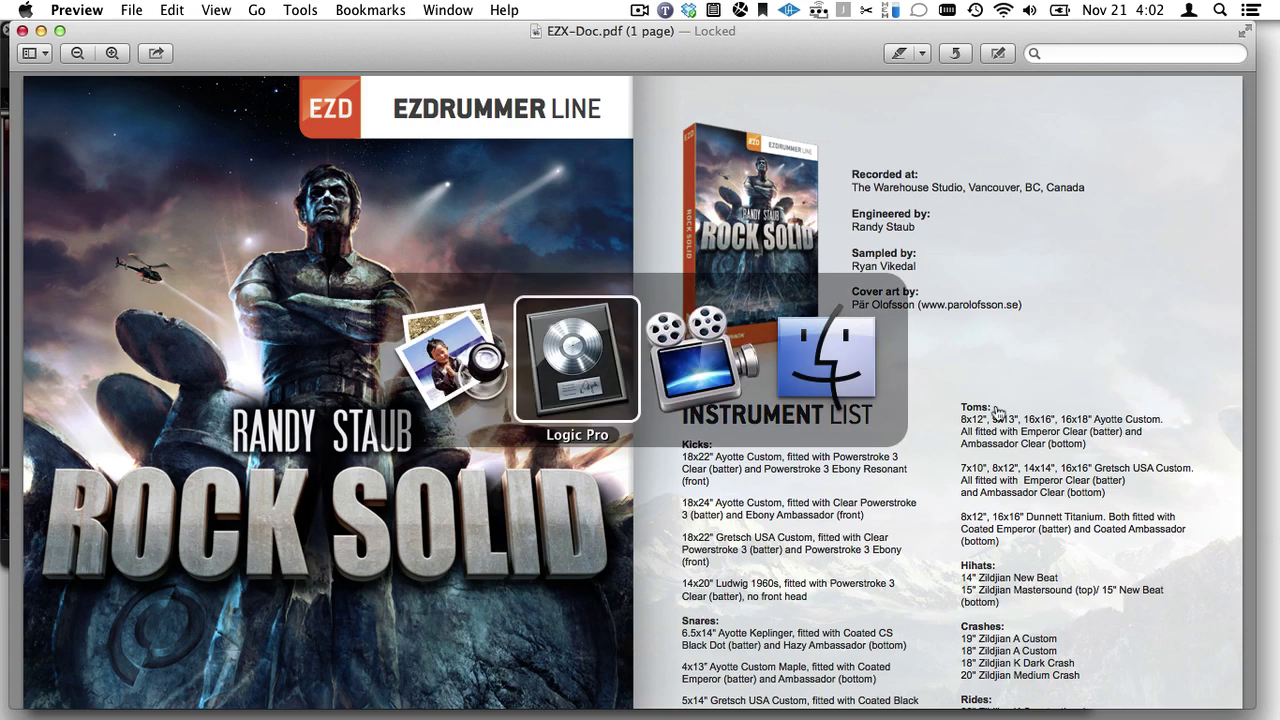
Examine the Rock Solid library's MIDI Layout document down to the lowest keys, and return to Logic Pro.
left_click(762, 129)
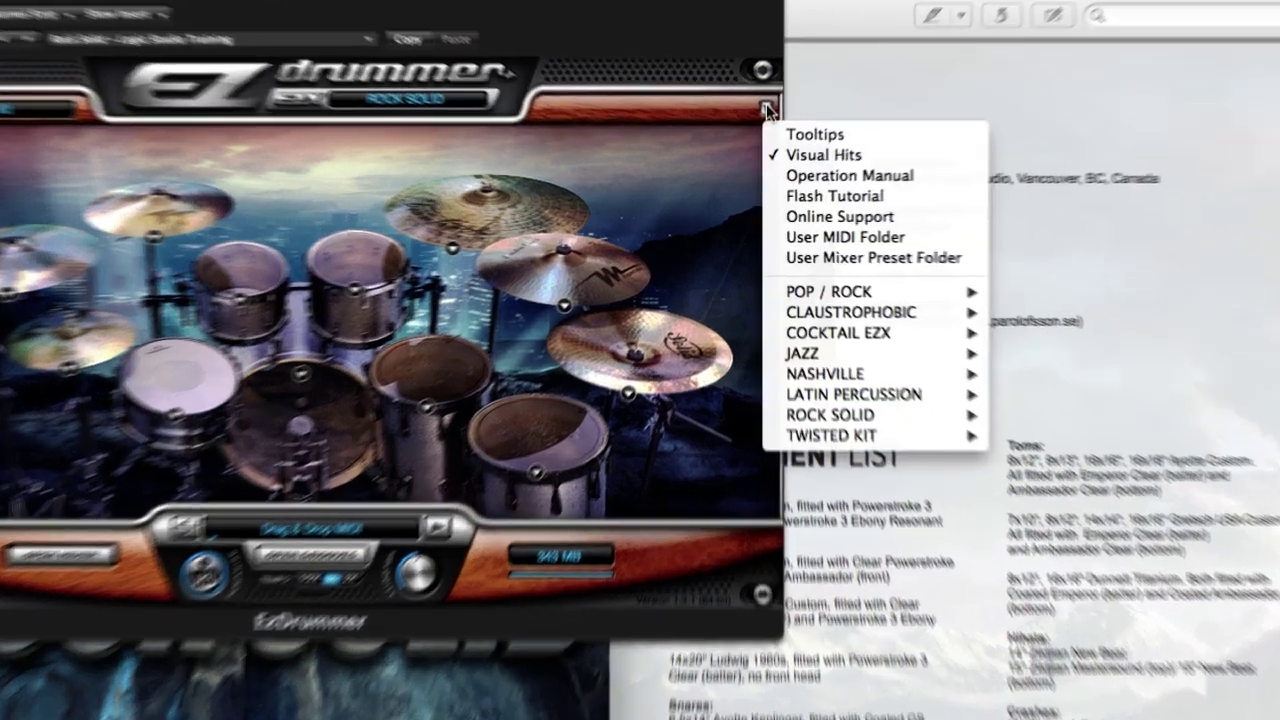
mouse_move(829, 391)
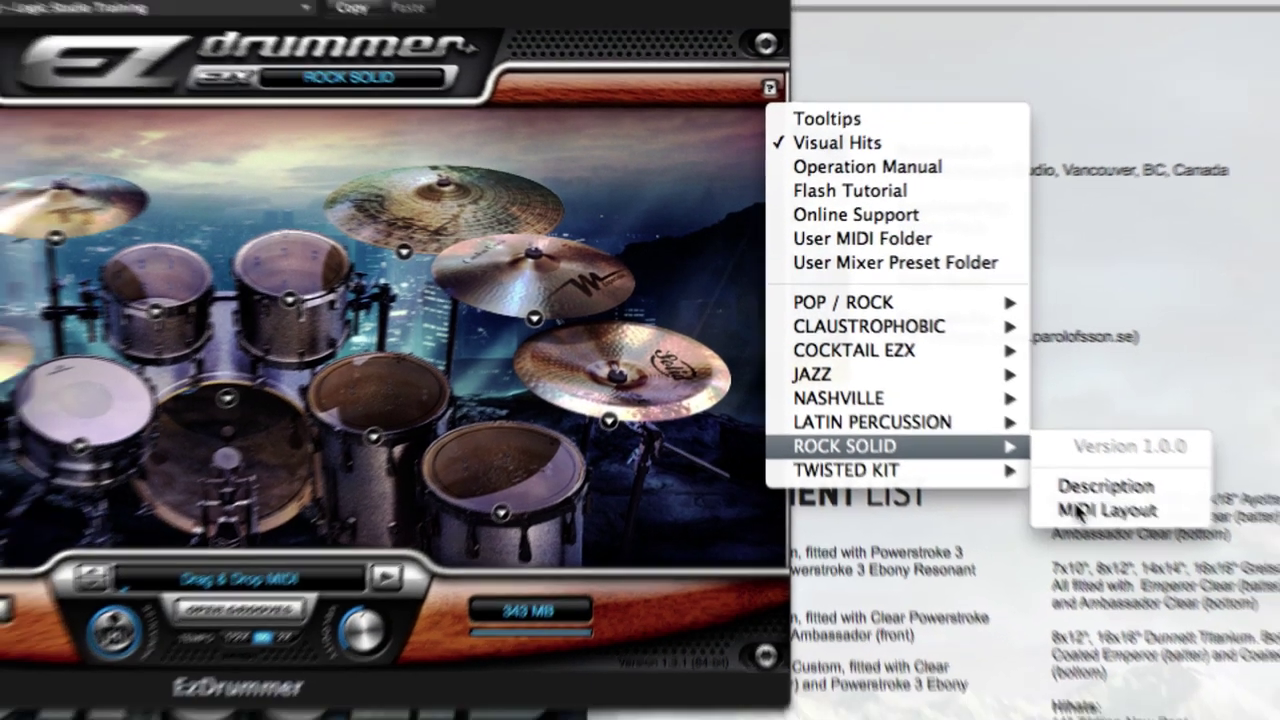
left_click(1092, 534)
scroll(920, 500, "down", 5)
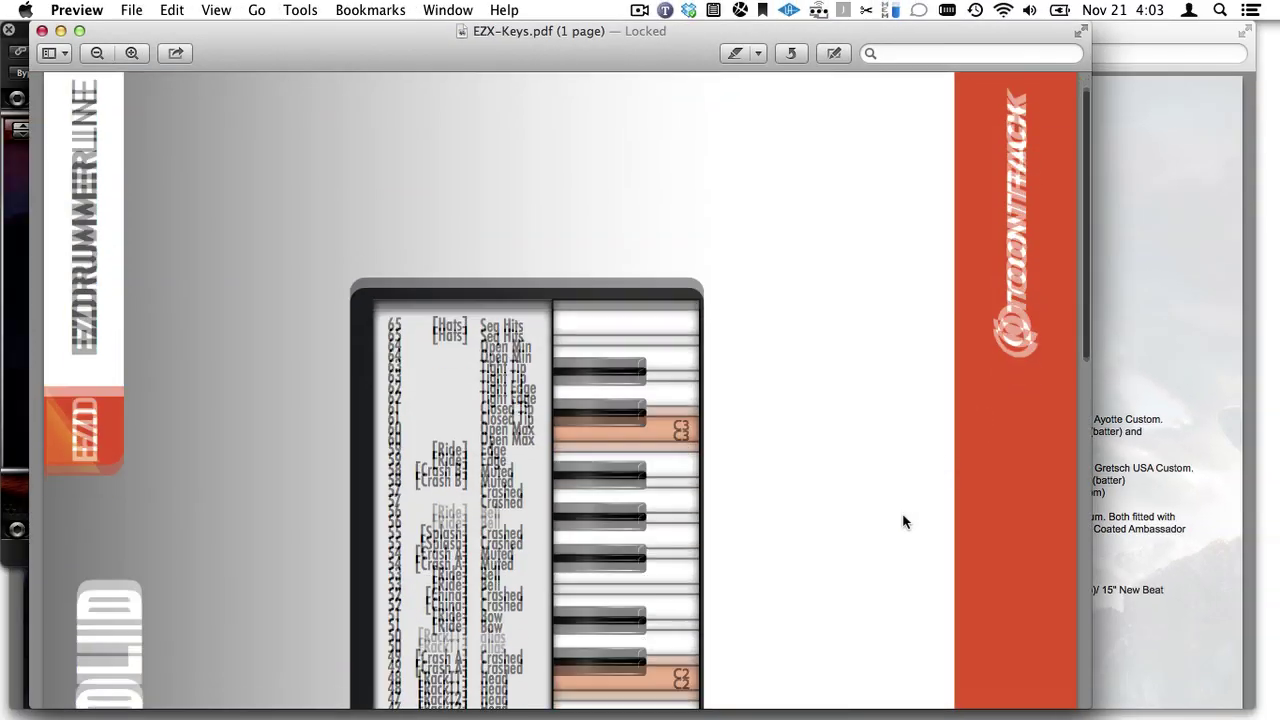
scroll(903, 521, "down", 9)
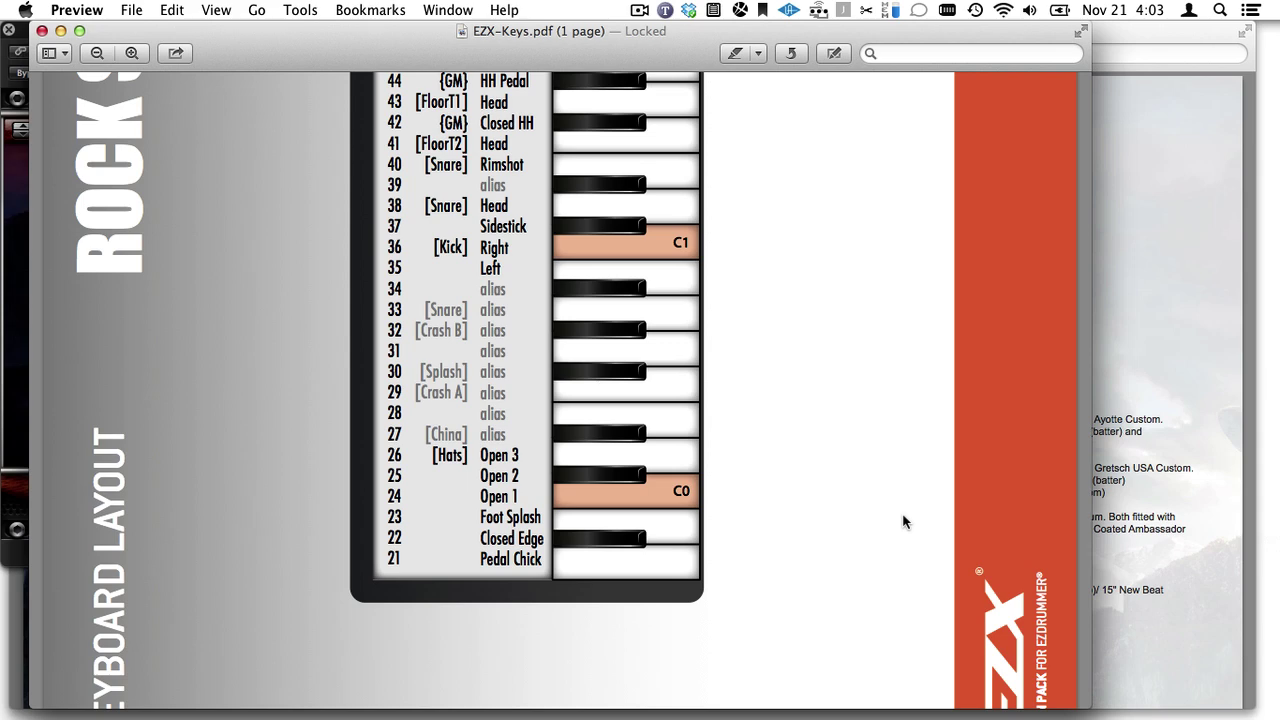
key("super+Tab")
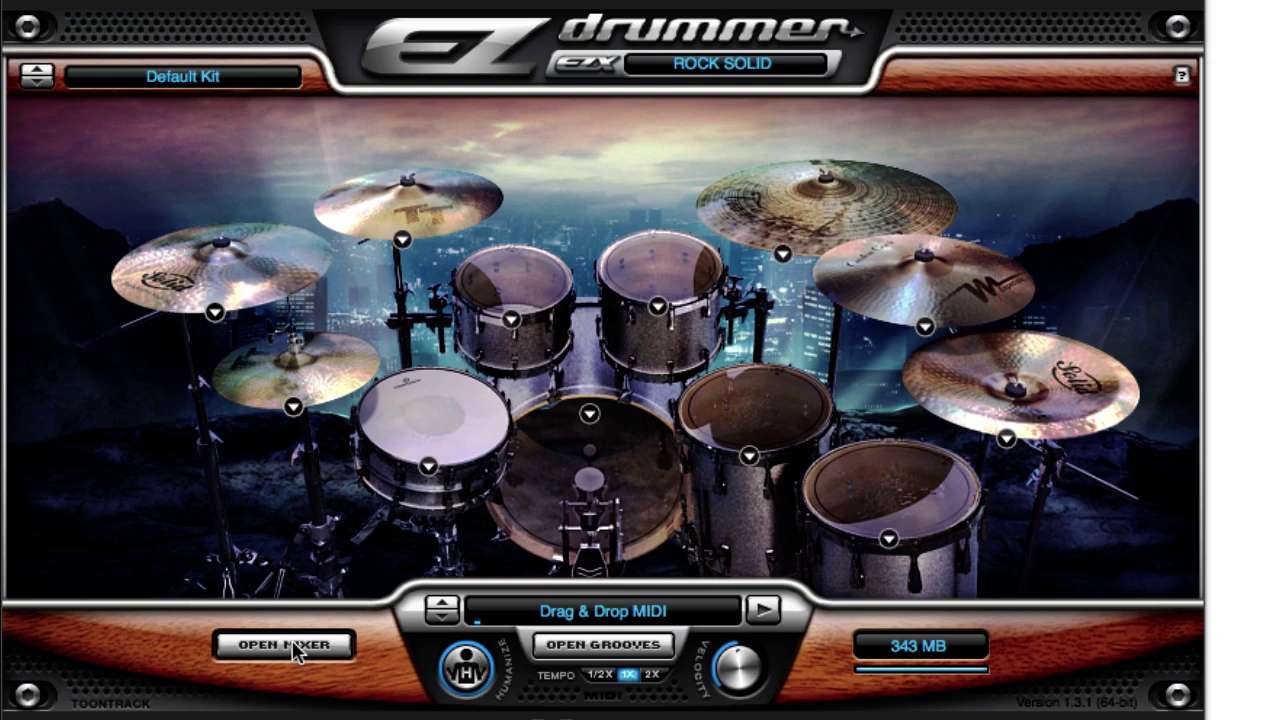
Browse the EZX Rock Solid grooves and select Variation 01 of the Heavy Straight 4/4, Slow 77 BPM intro.
left_click(296, 647)
left_click(296, 647)
left_click(583, 648)
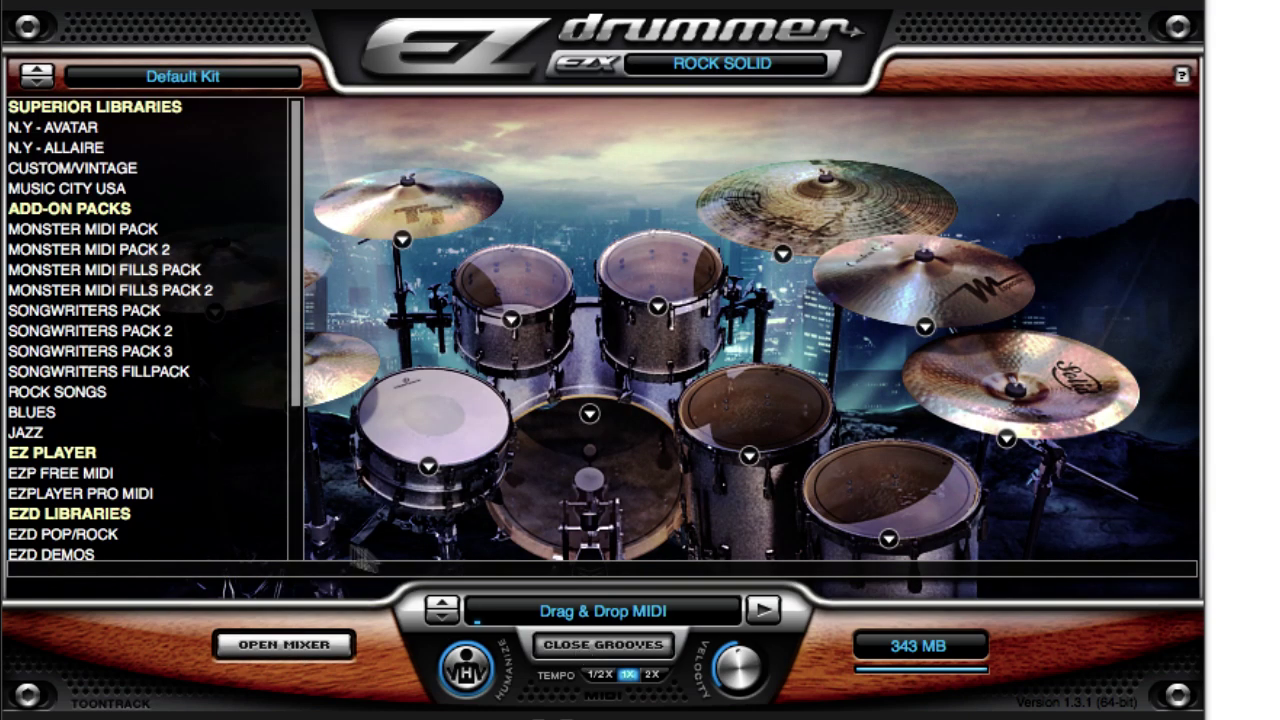
scroll(135, 472, "down", 5)
left_click(100, 489)
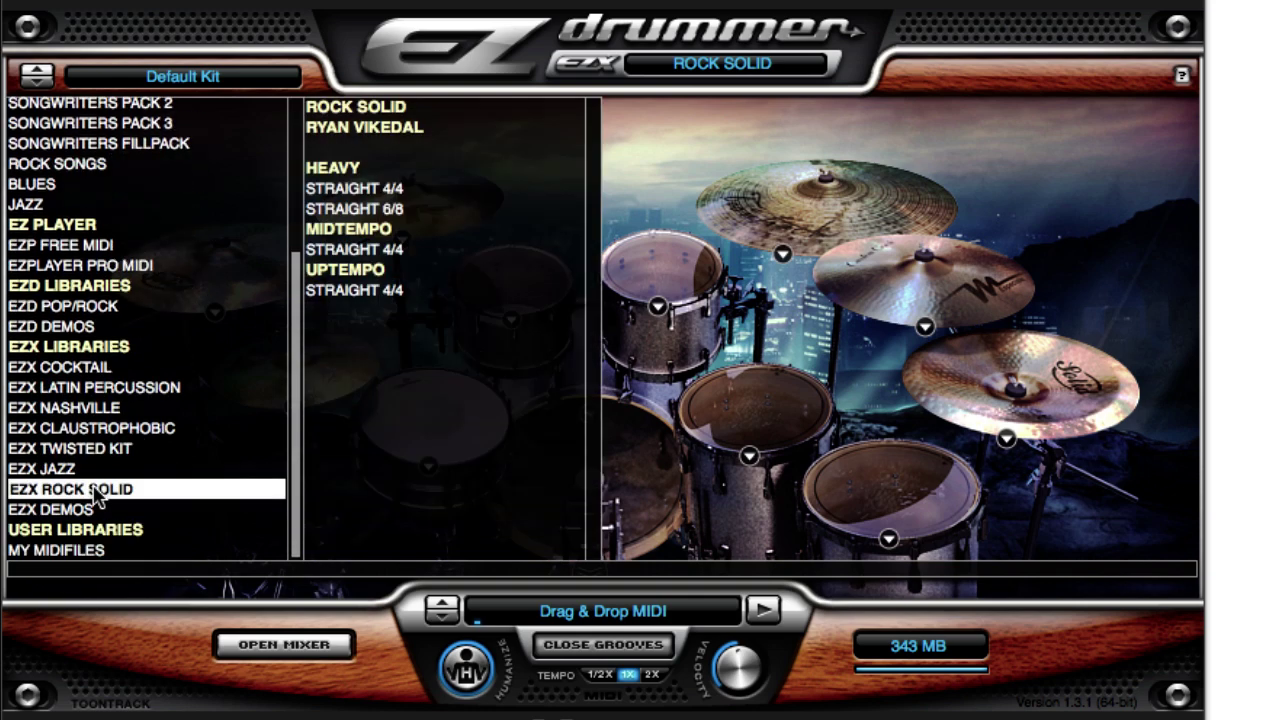
left_click(358, 194)
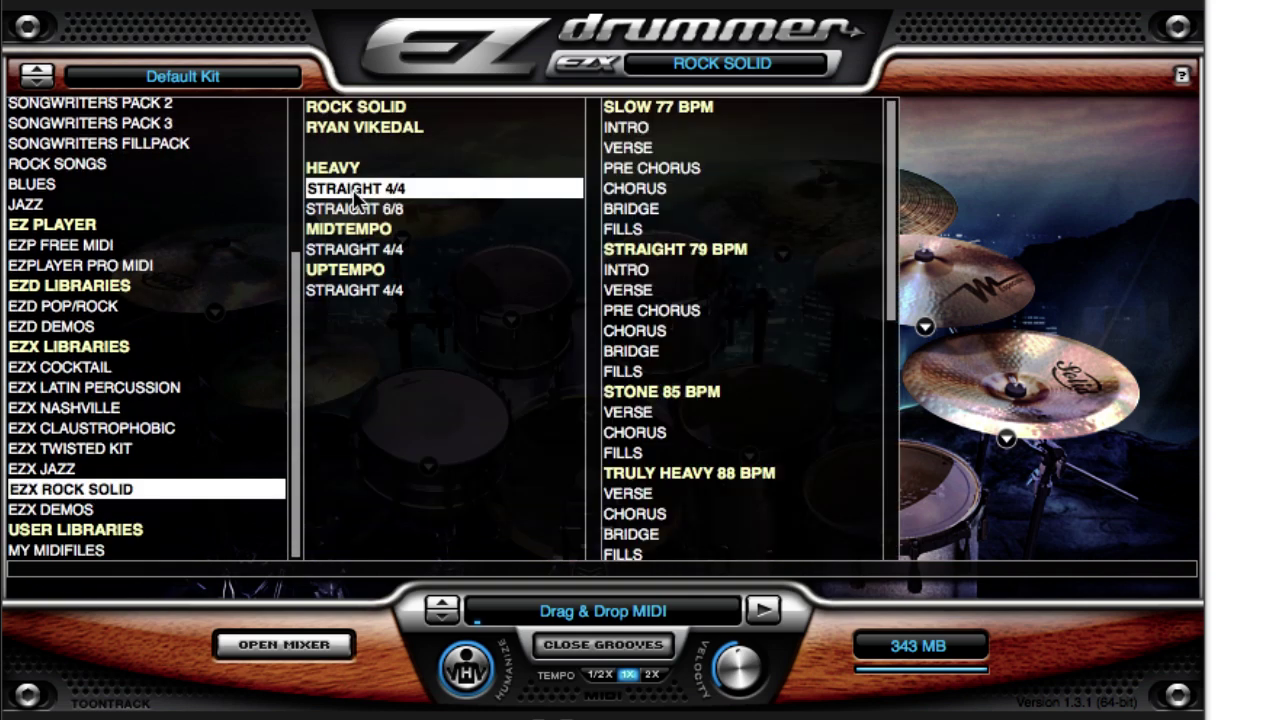
left_click(632, 132)
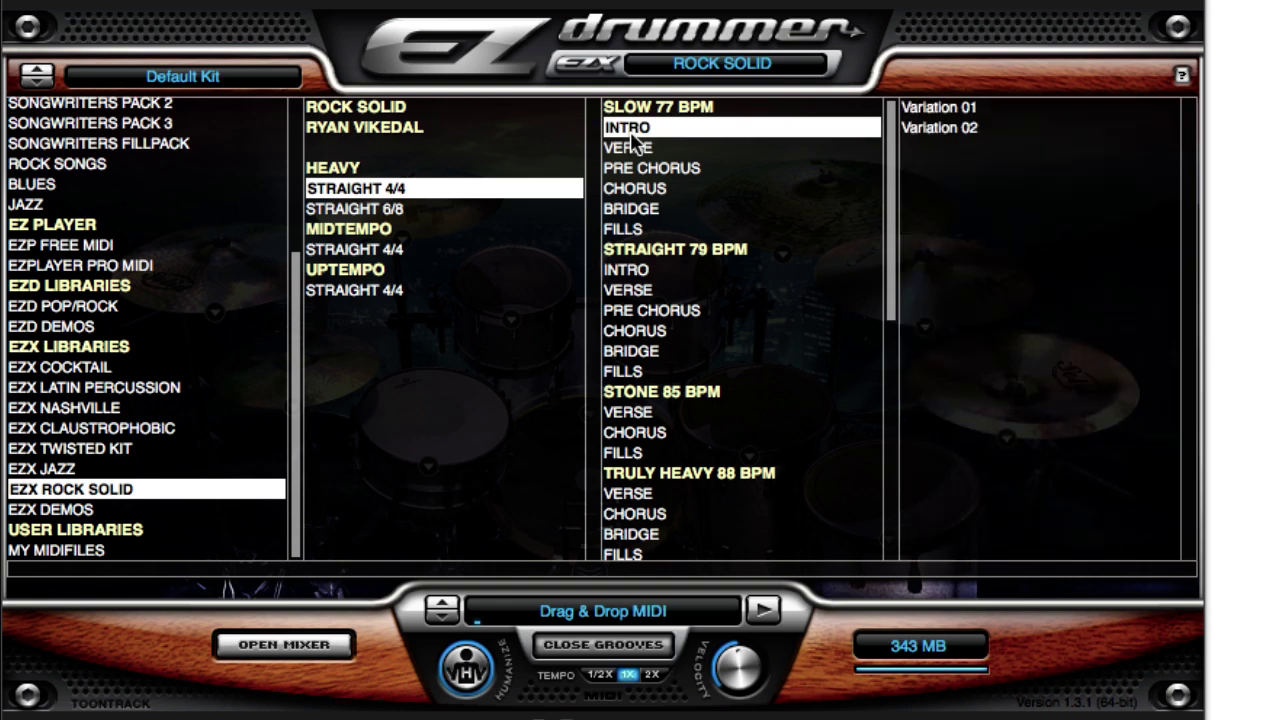
left_click(958, 110)
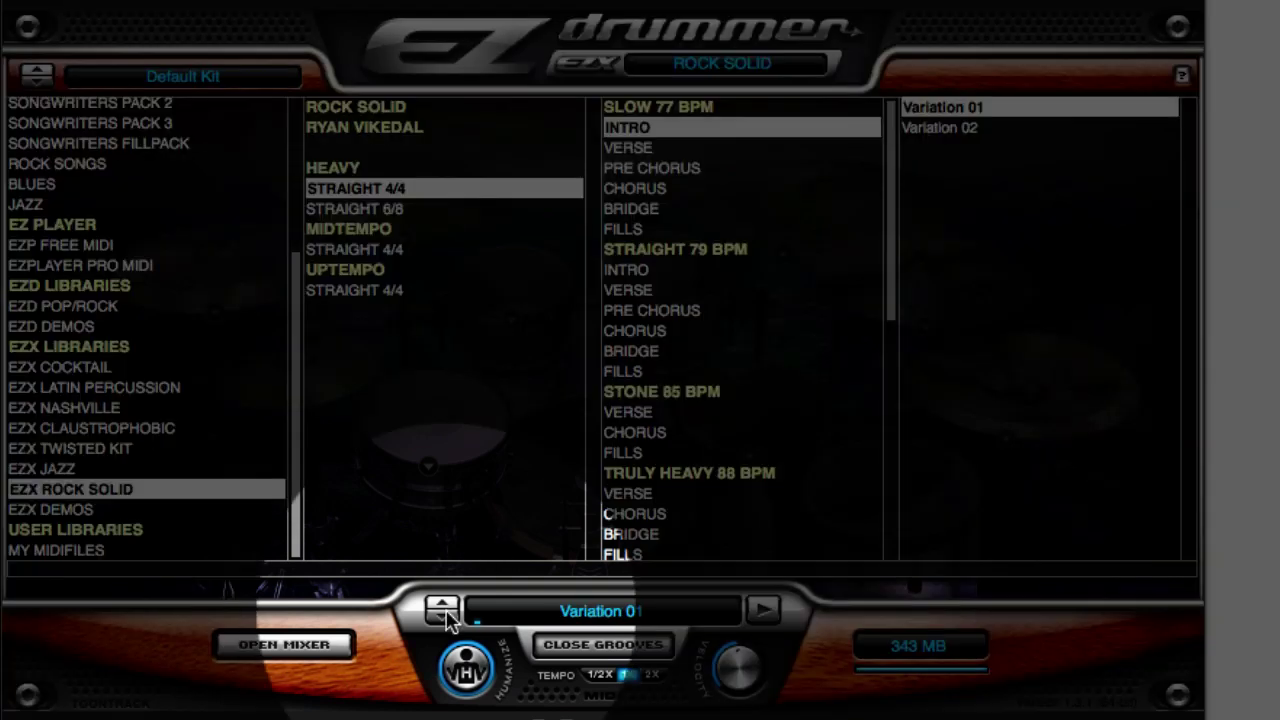
Select Variation 02 of the intro groove and try pulling its MIDI out of the groove browser.
left_click(444, 615)
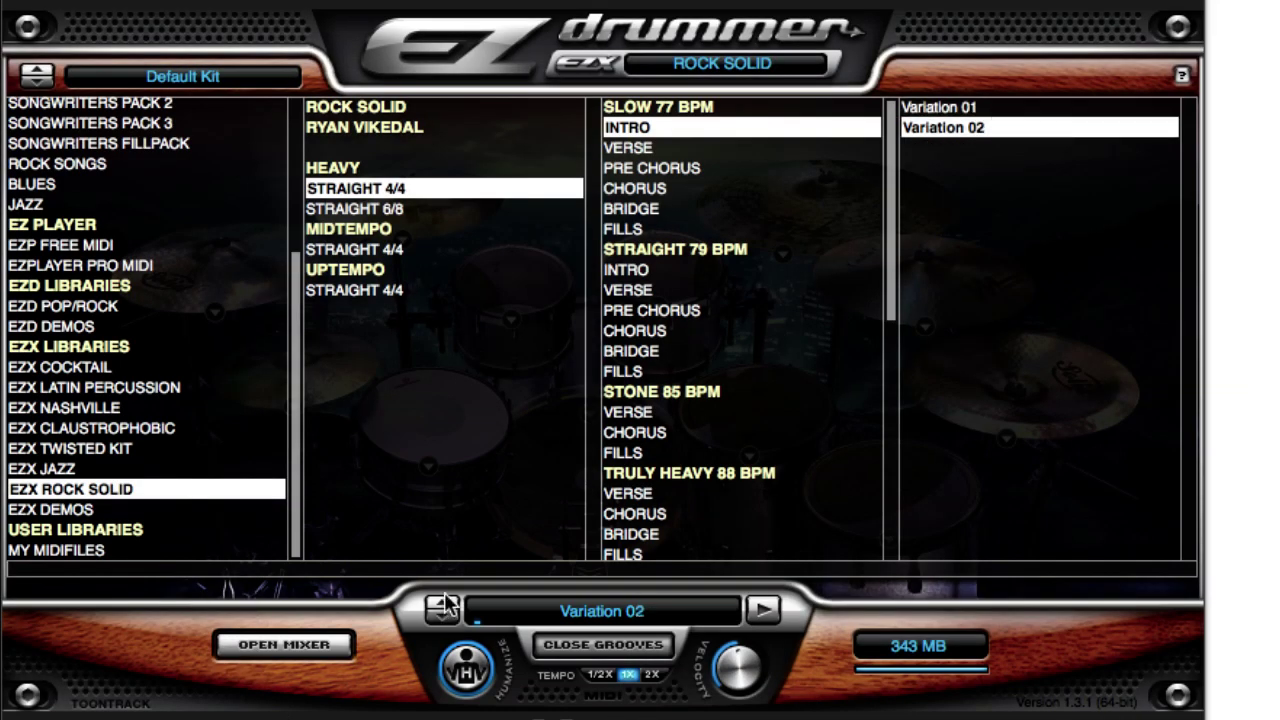
left_click(444, 605)
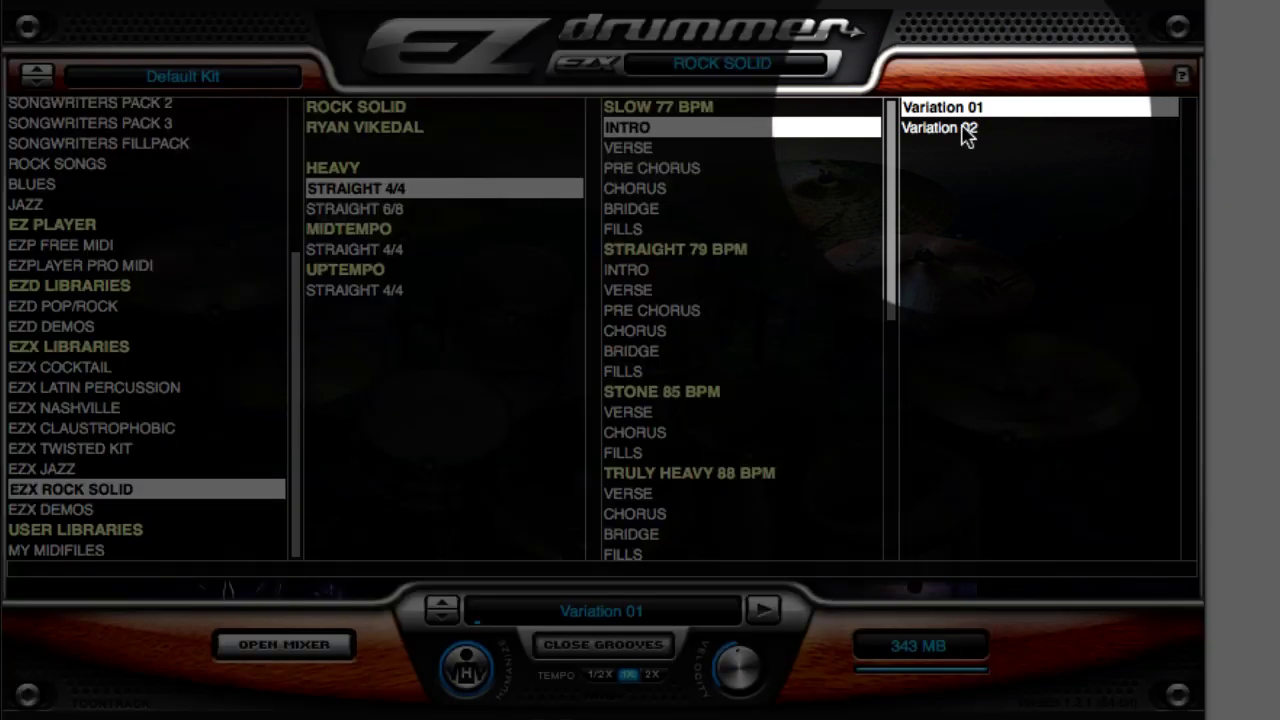
left_click_drag(966, 136, 991, 300)
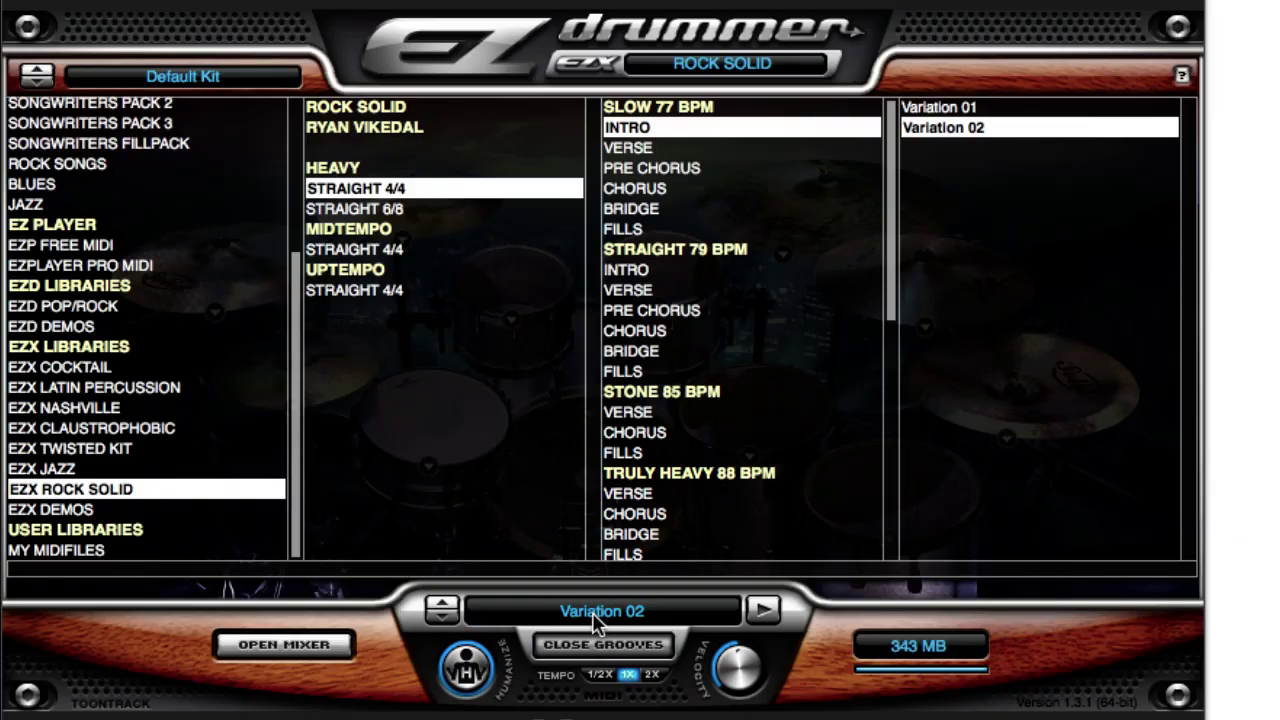
left_click_drag(640, 618, 983, 436)
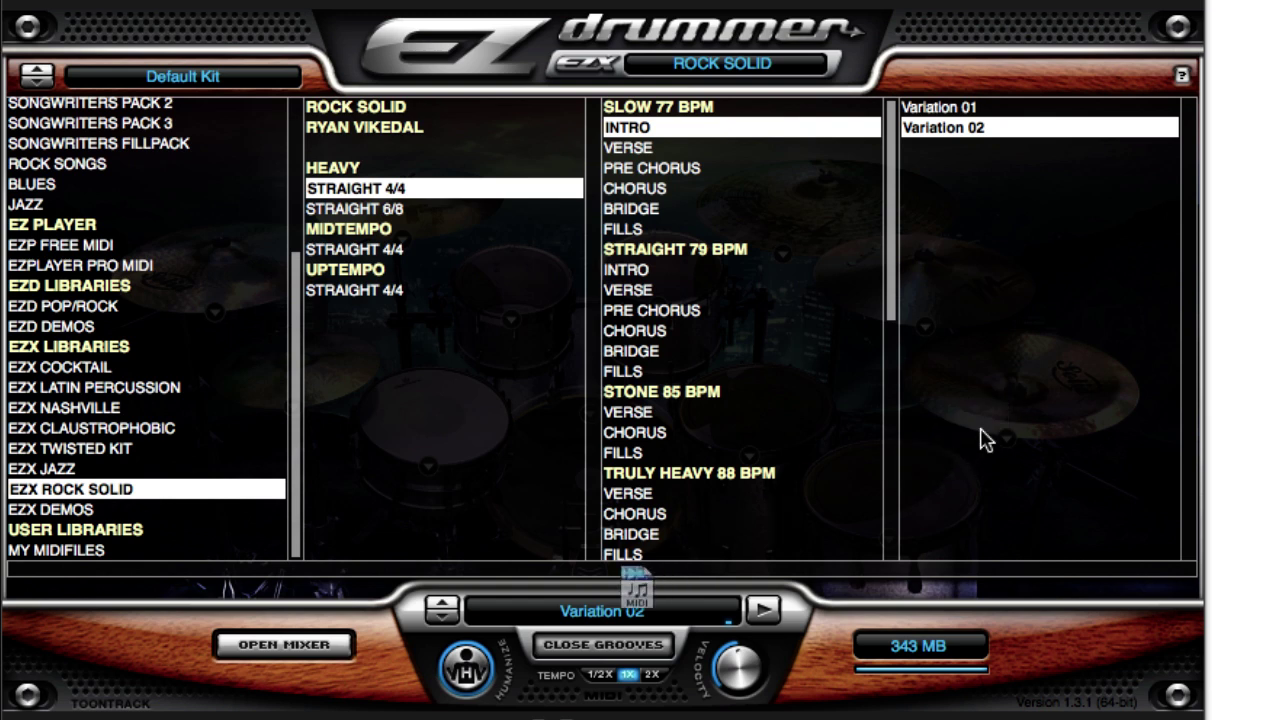
Open the EZ Mixer and load the Rock_Solid user preset.
left_click(290, 645)
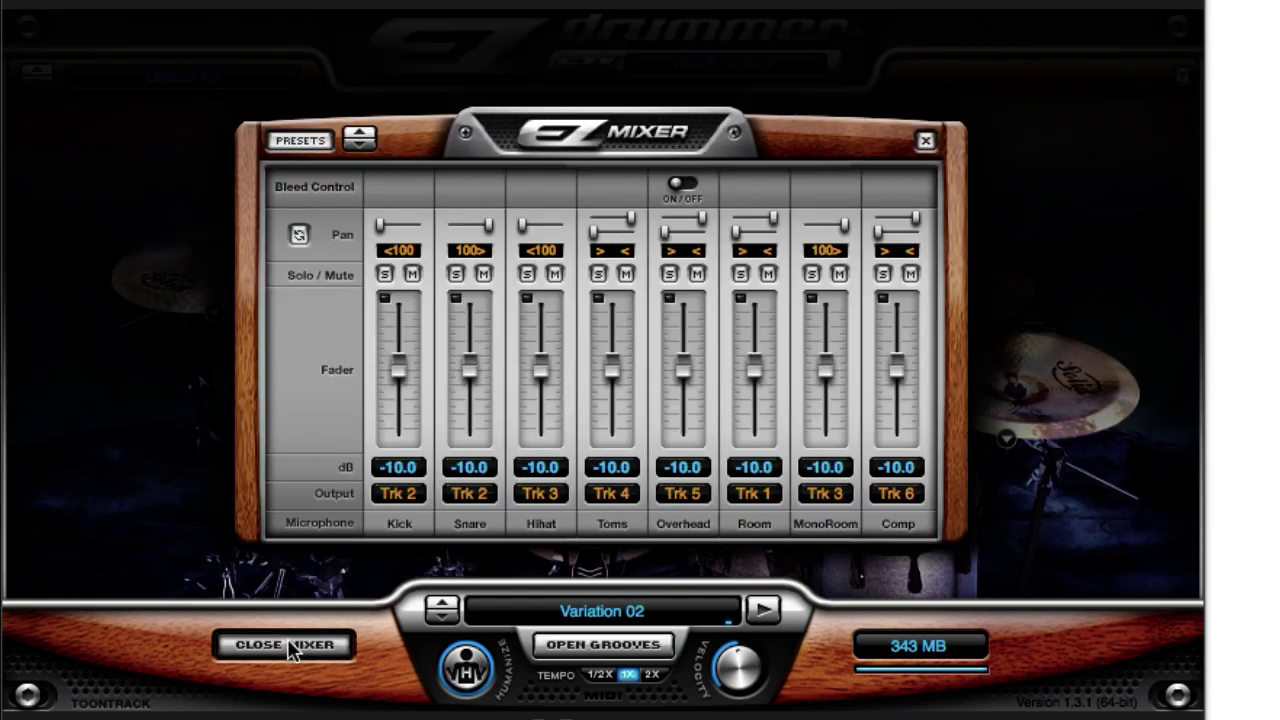
left_click(311, 143)
mouse_move(341, 322)
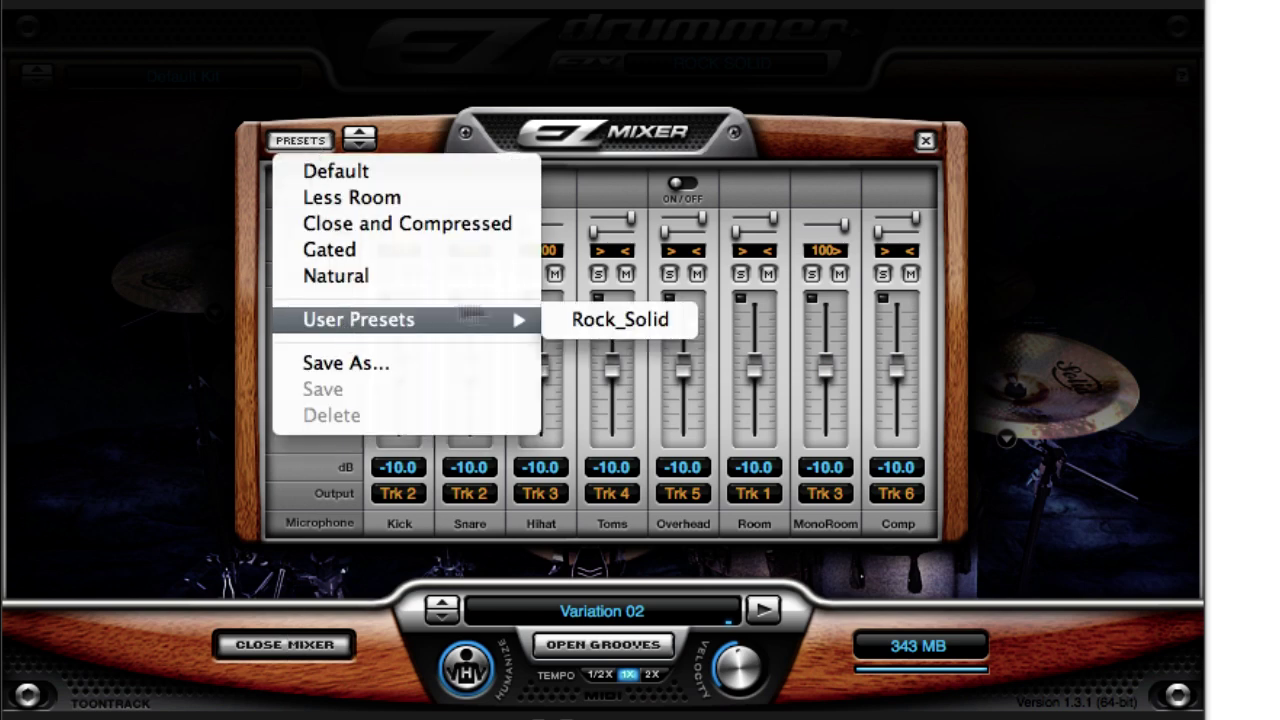
left_click(580, 320)
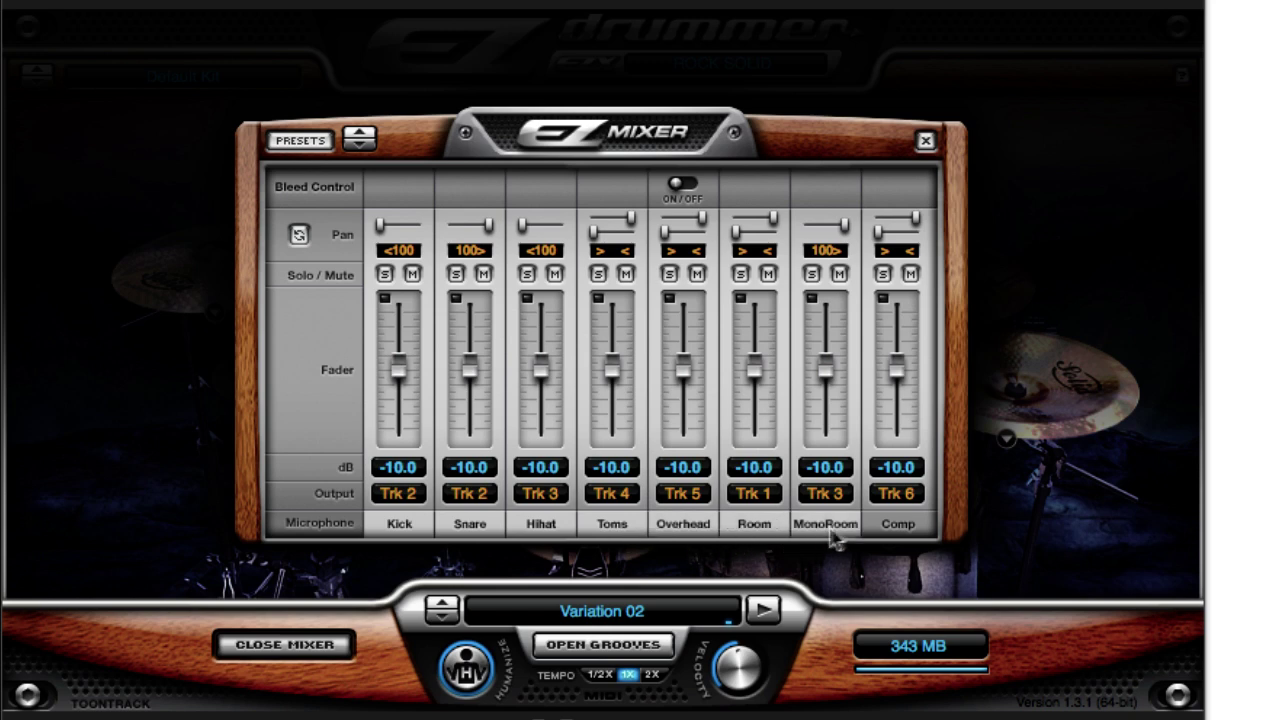
Enter a level of -0 dB for the Comp microphone channel in the EZ Mixer.
left_click(897, 467)
type("-0")
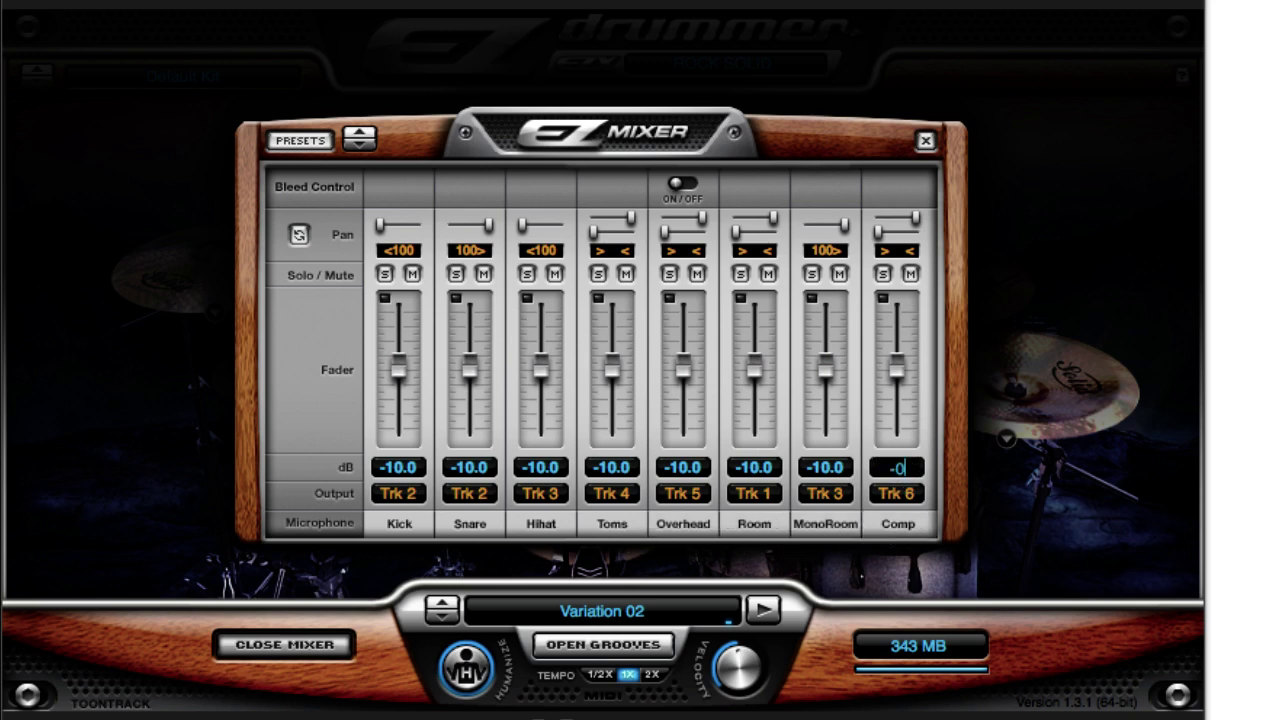
key("Return")
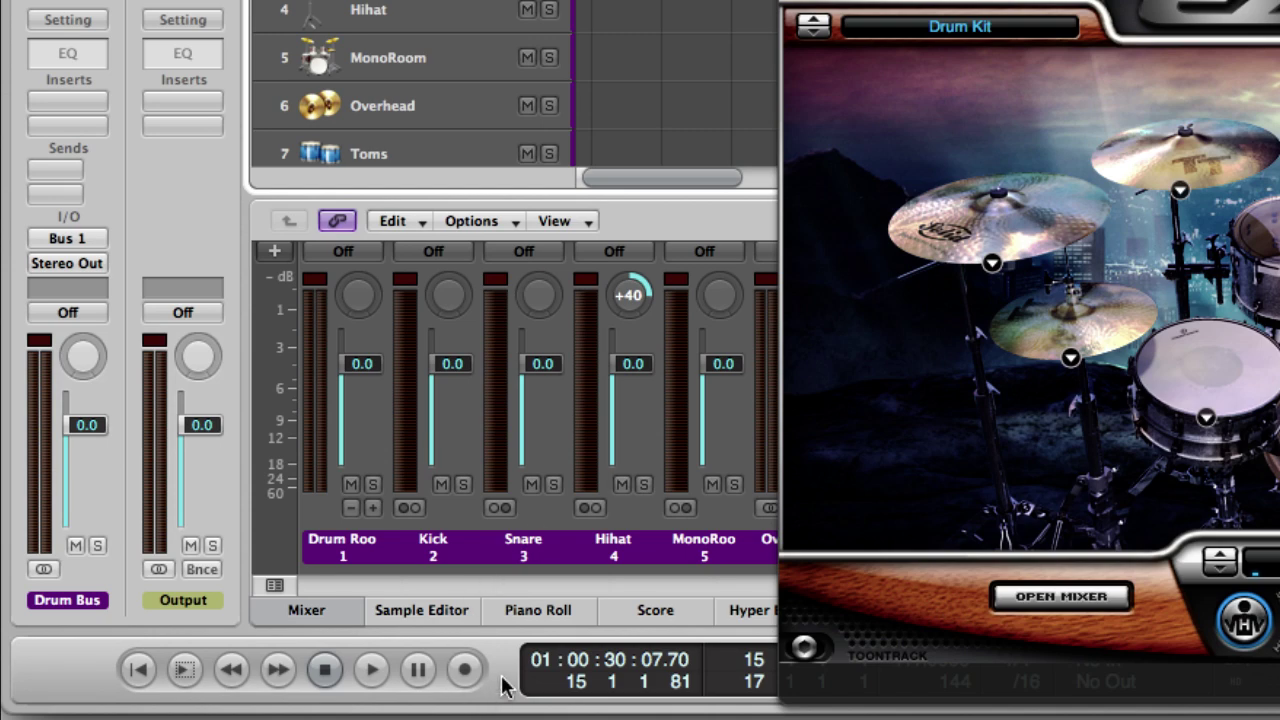
Include Pre Fader Metering in the transport bar and switch the mixer's level meters to the Sectional dB-linear scale.
right_click(503, 686)
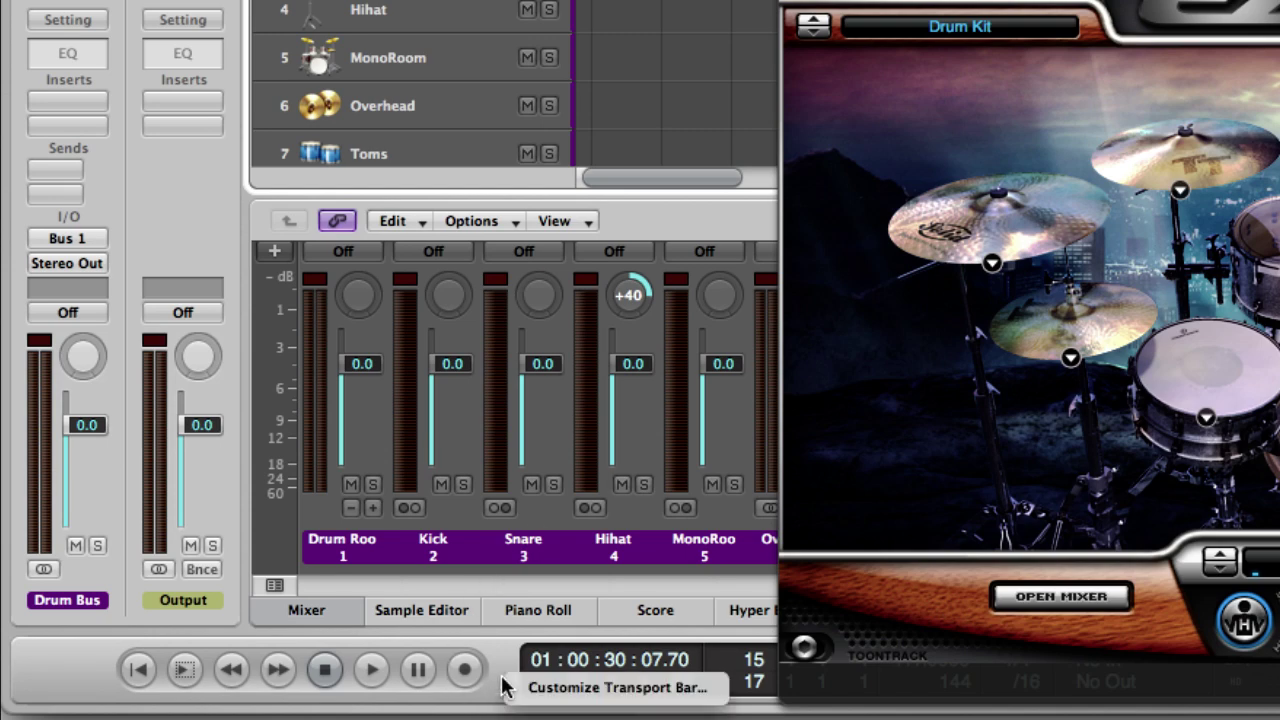
left_click(551, 688)
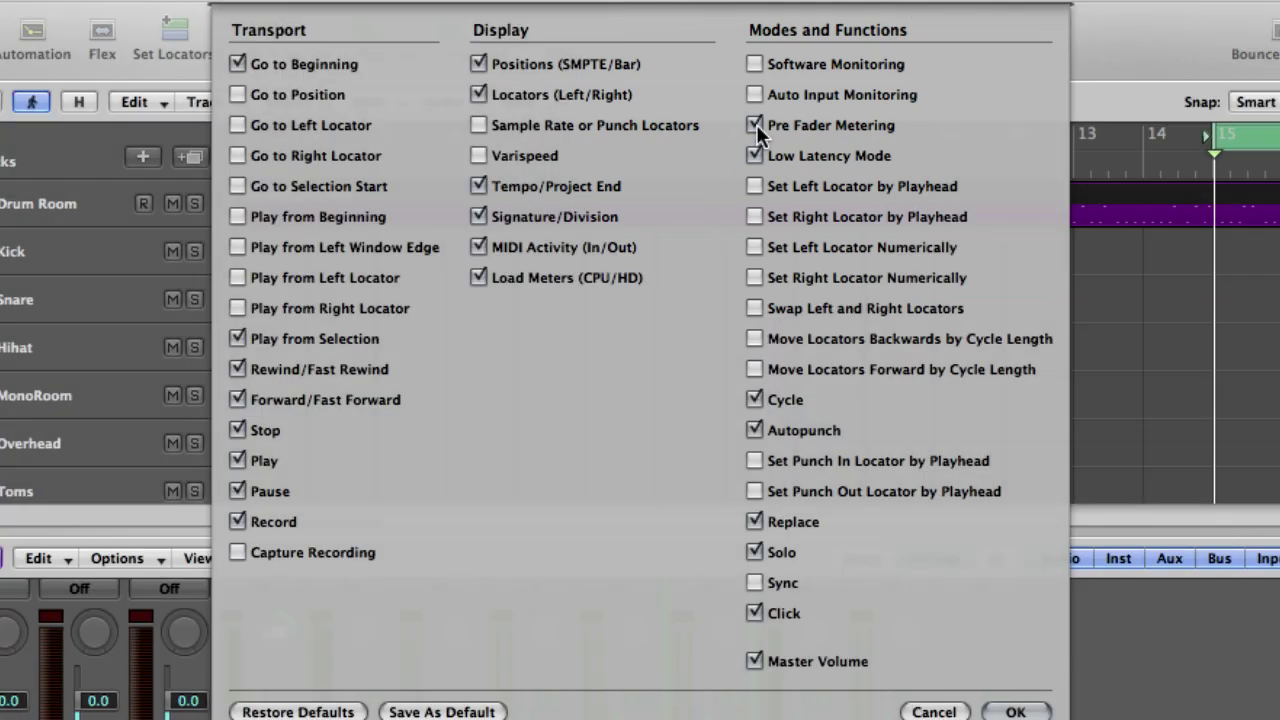
left_click(1010, 711)
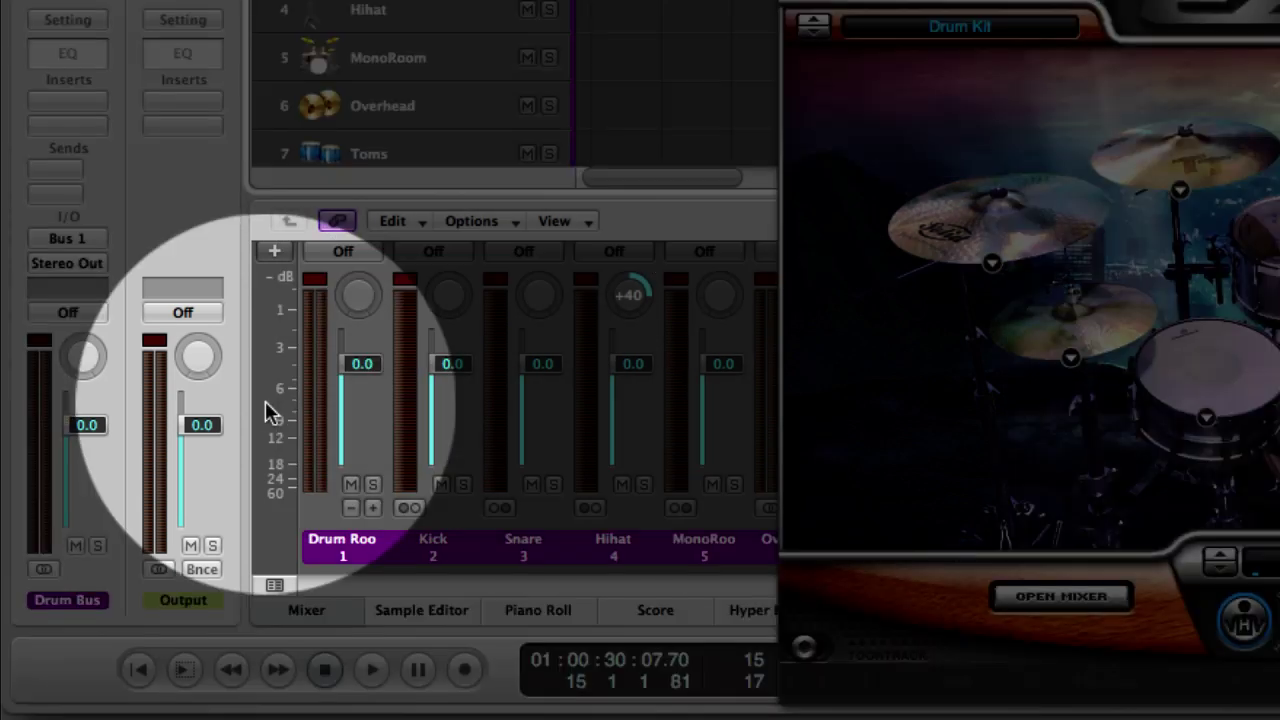
left_click(268, 405)
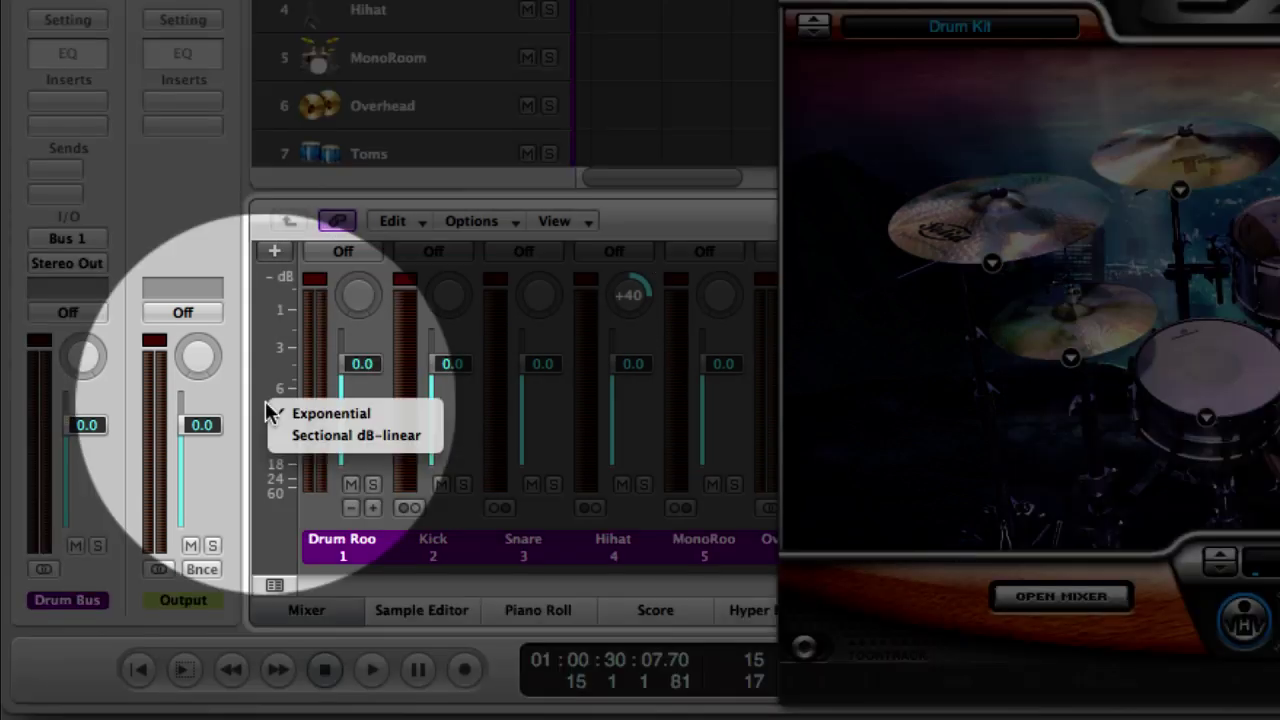
left_click(295, 438)
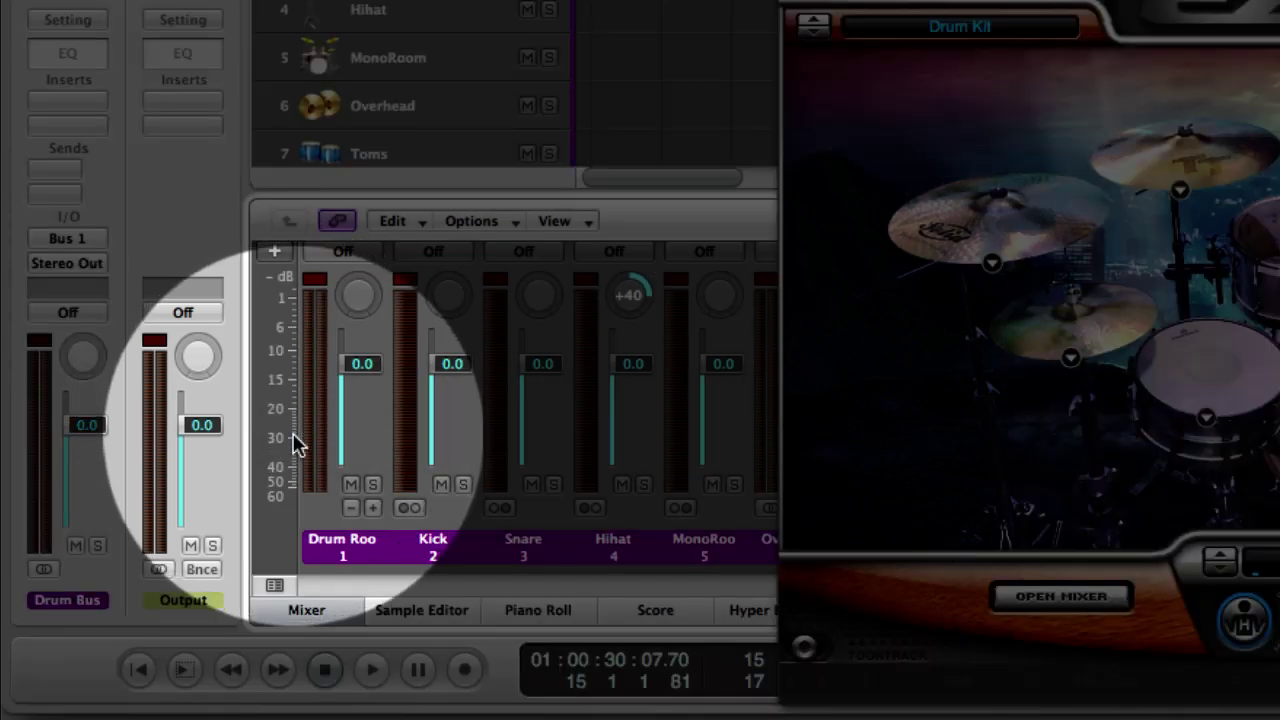
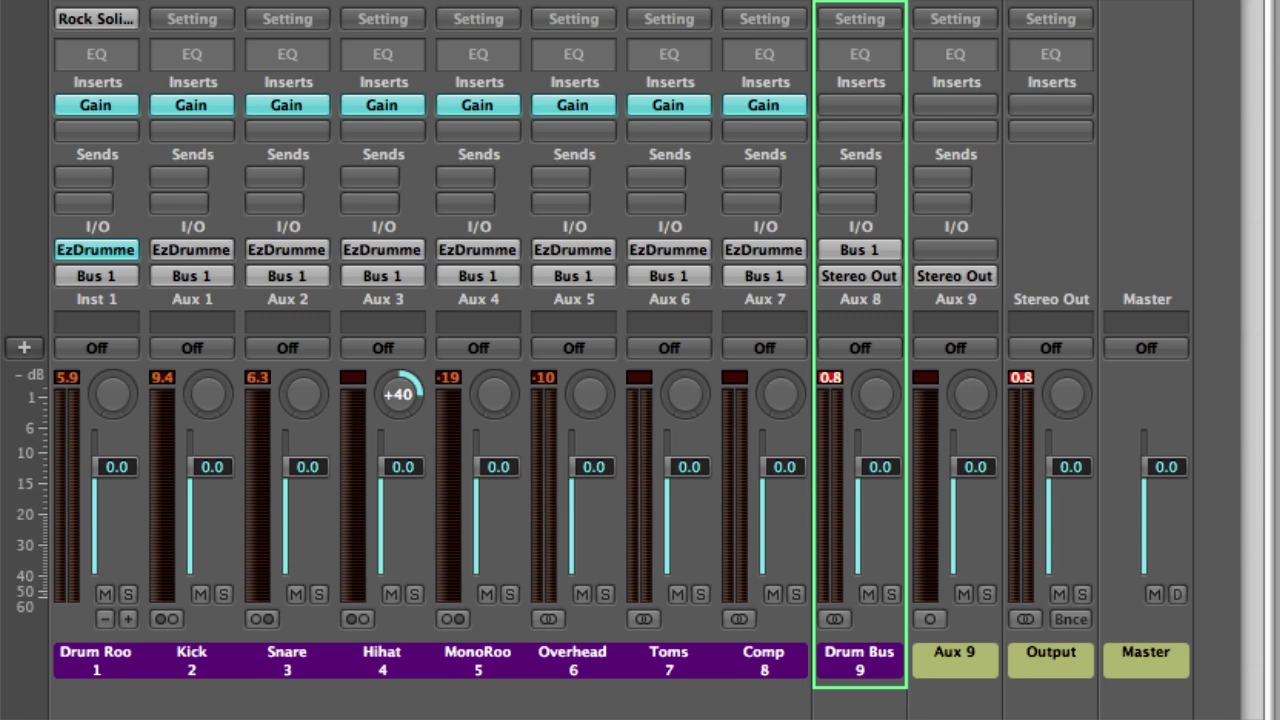
In the Drum Room channel's EzDrummer, set all EZ Mixer microphone levels to -10 dB and close the plug-in window.
left_click(130, 250)
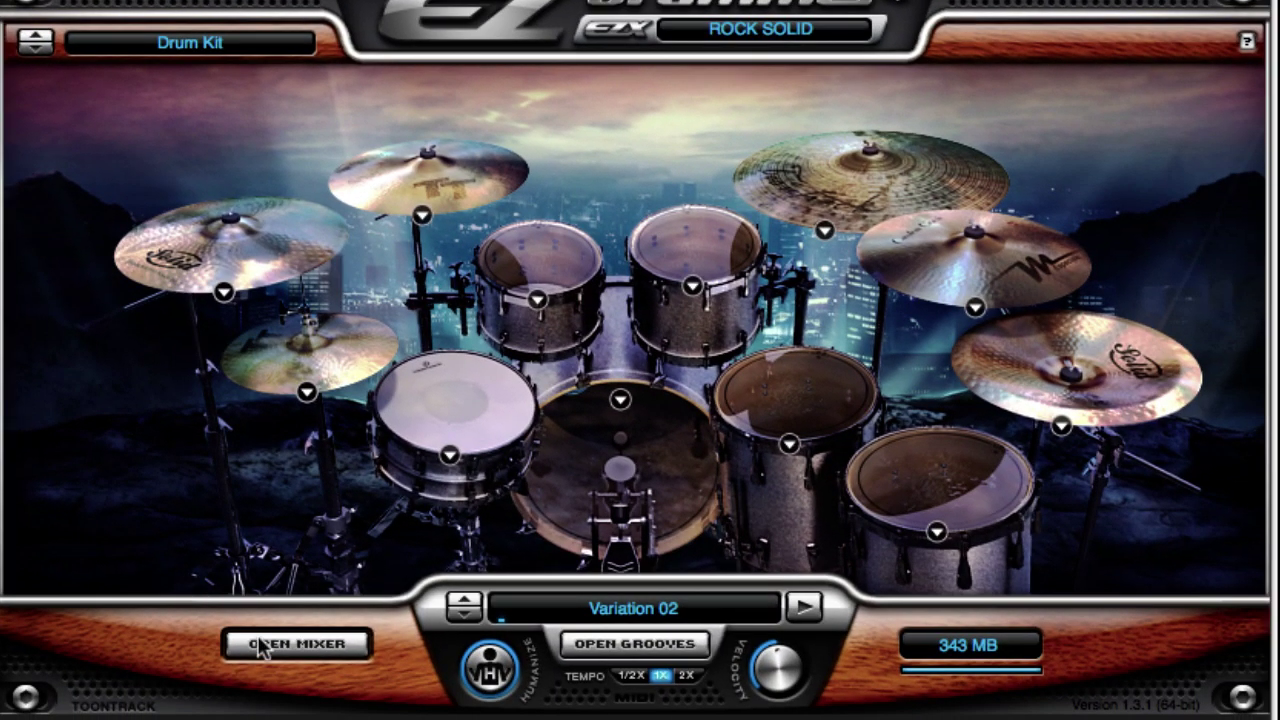
left_click(262, 642)
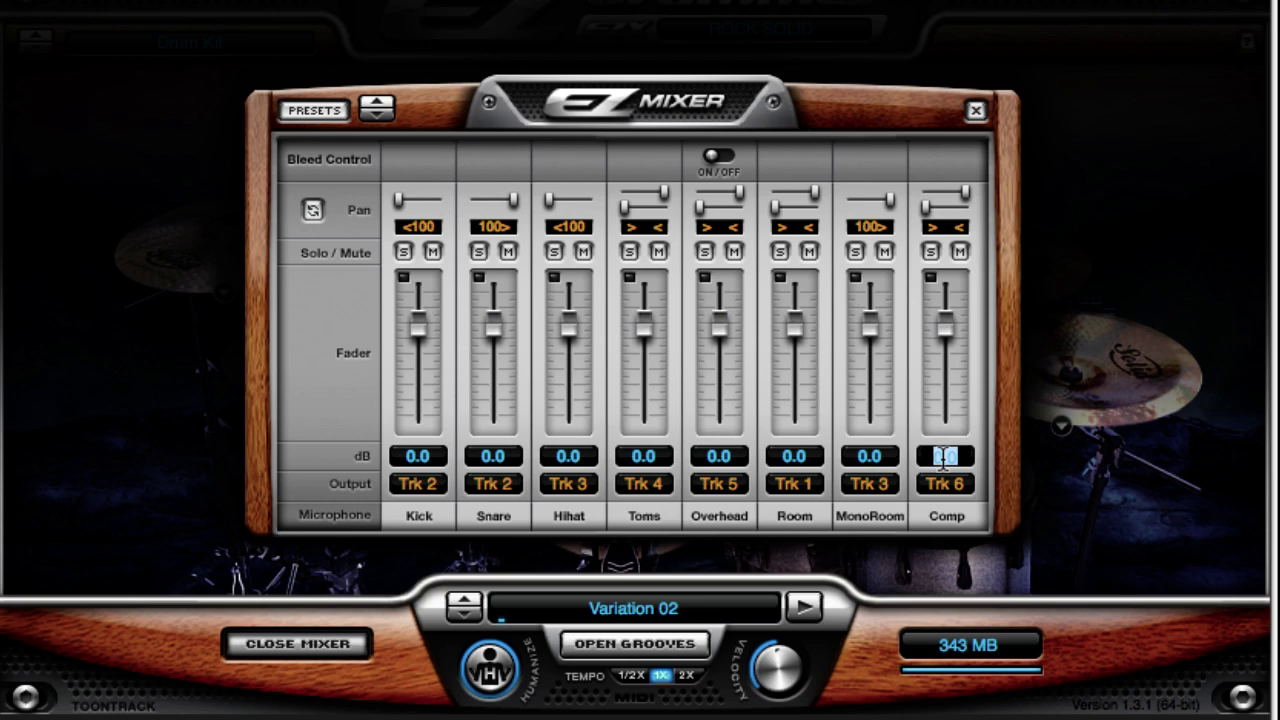
type("-10")
key("Return")
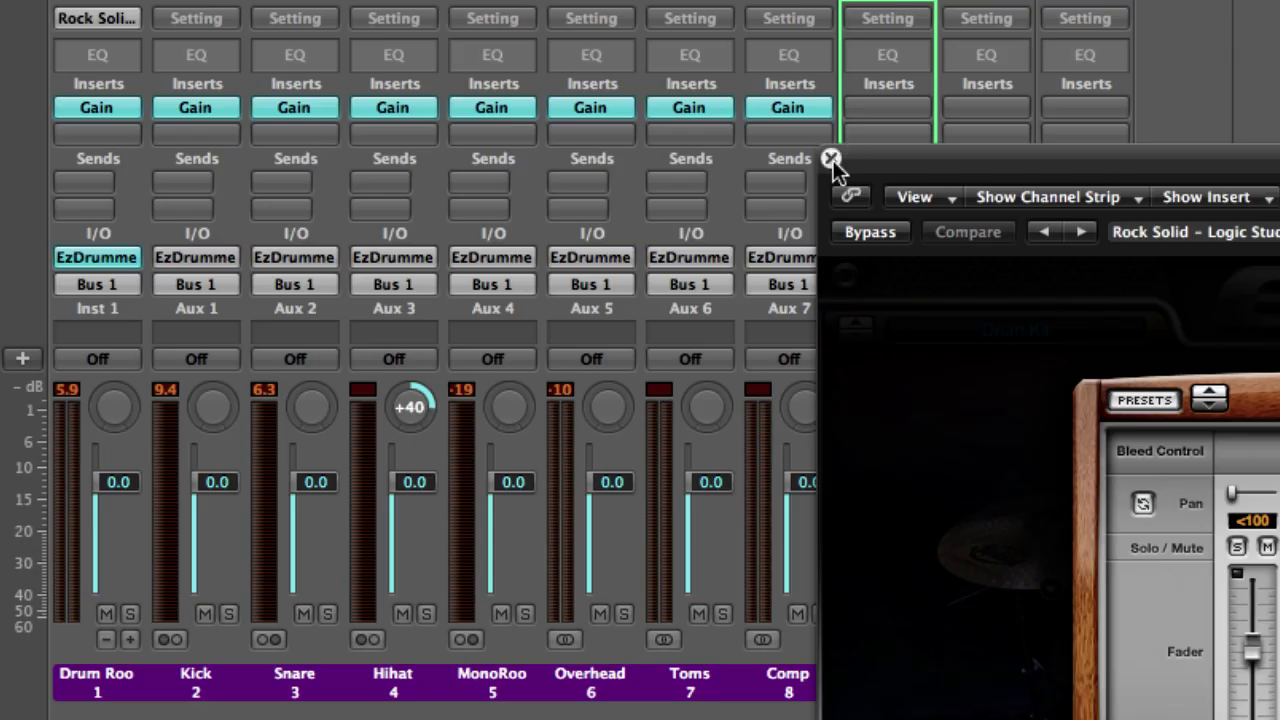
left_click(829, 160)
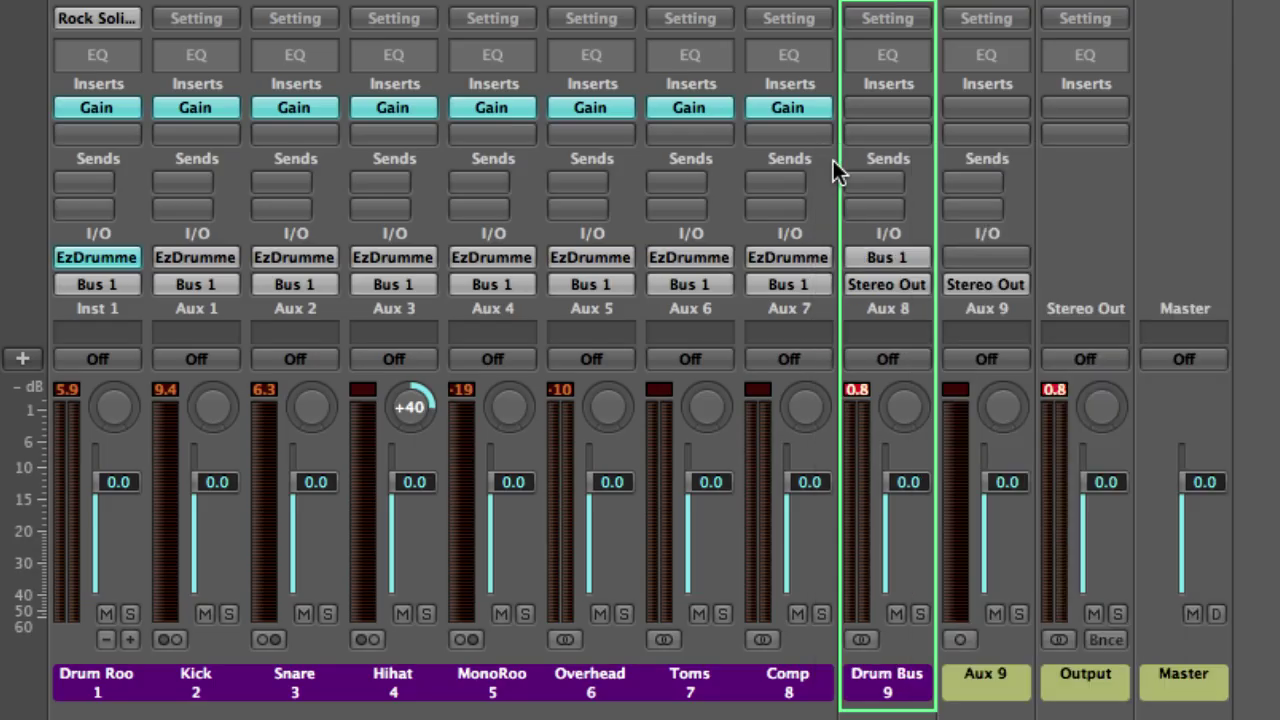
Play the groove with the peak levels reset, and view the Gain plug-in inserted on the Comp channel.
left_click(1057, 394)
key("space")
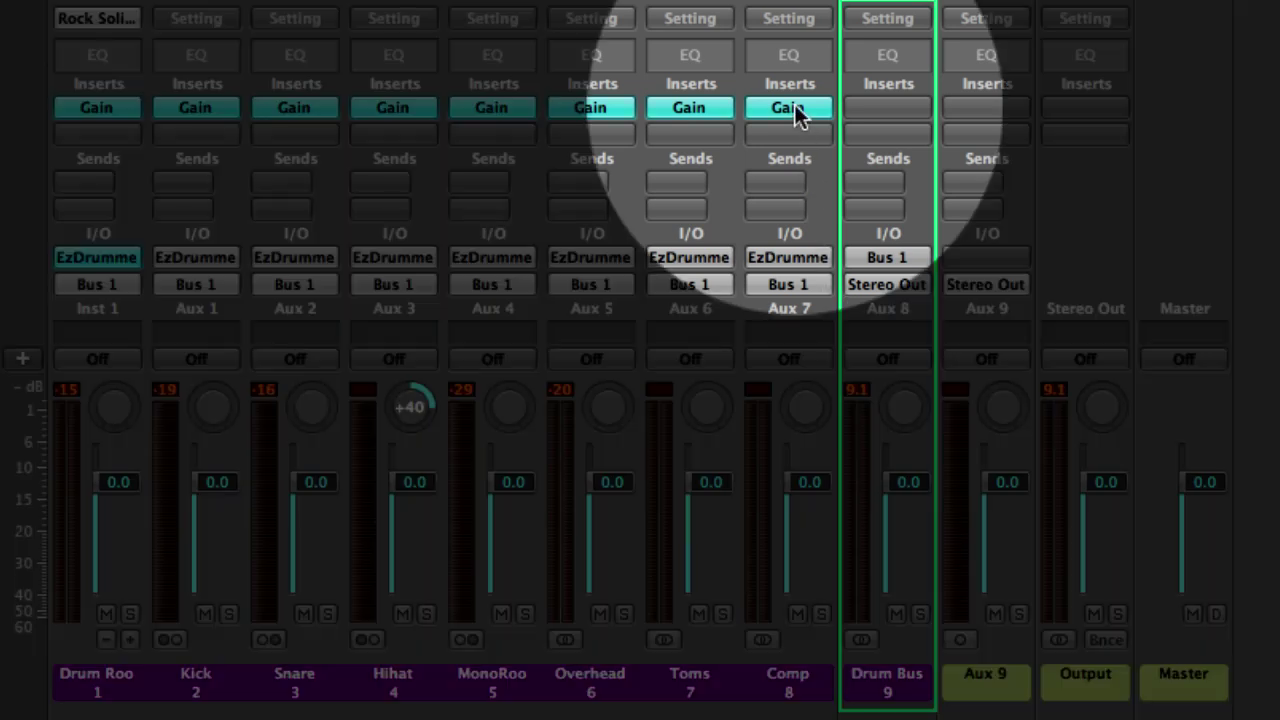
left_click(794, 110)
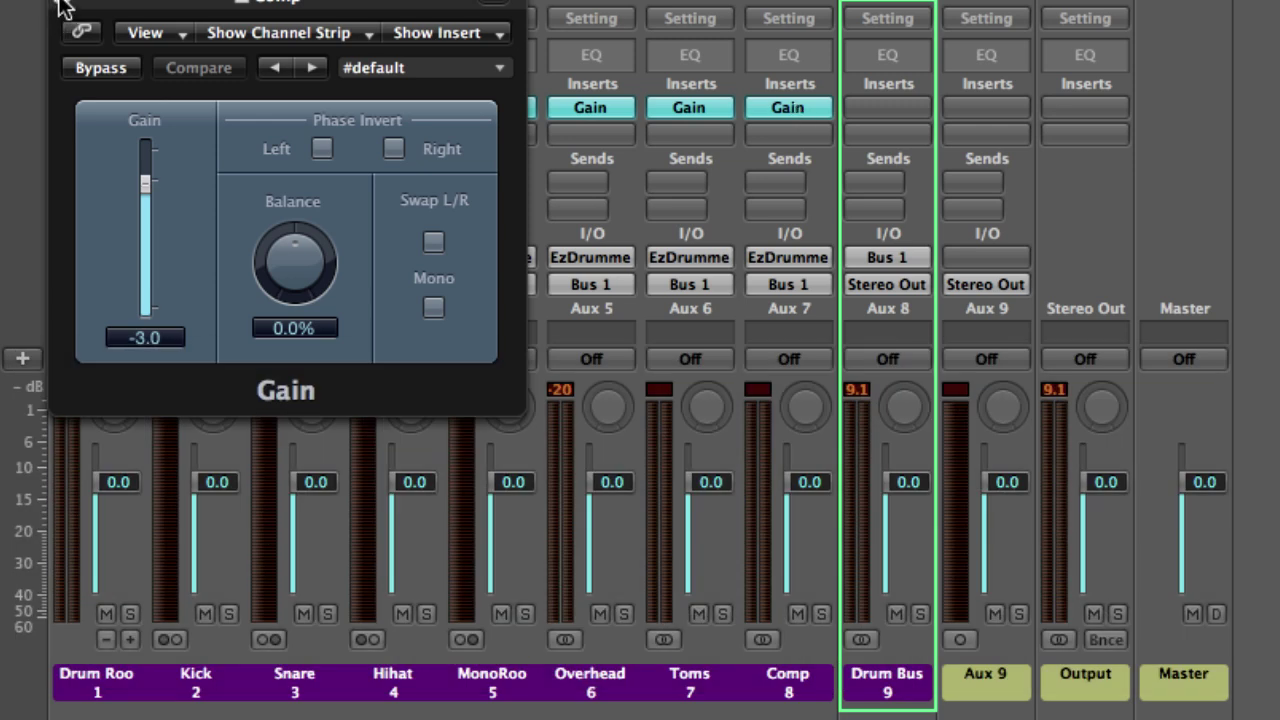
left_click(62, 6)
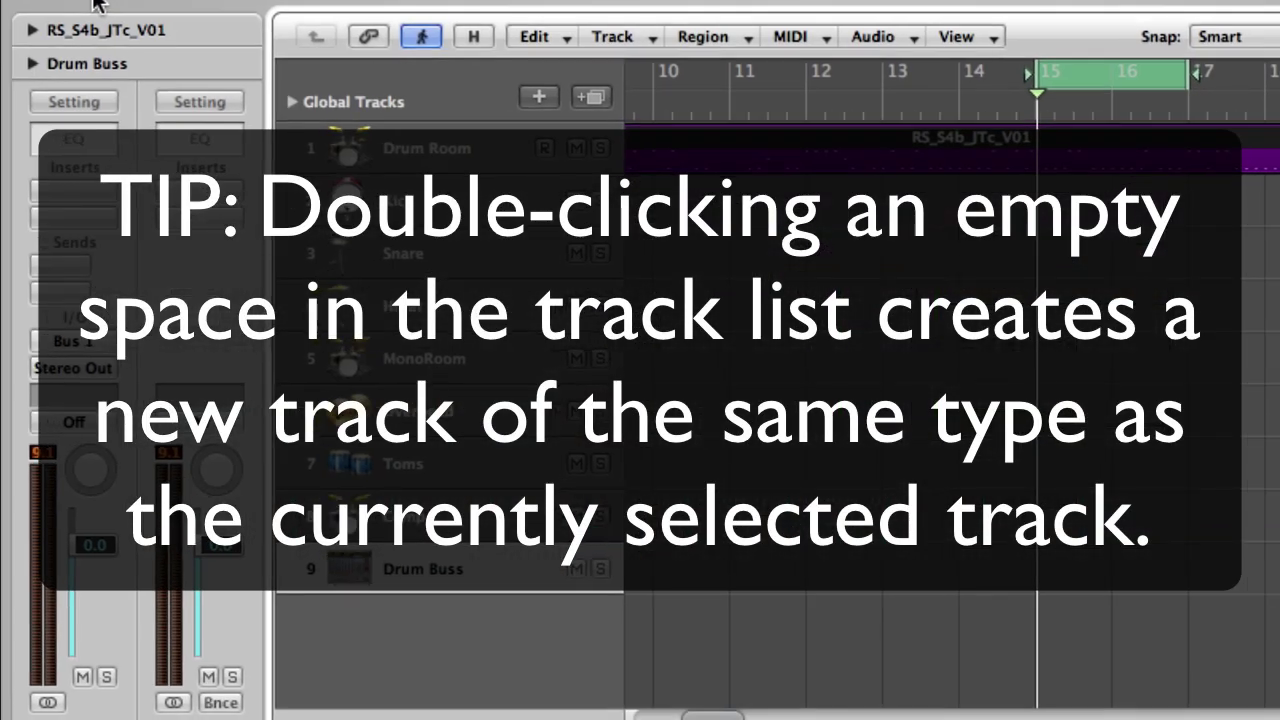
Create a new software instrument track below Drum Buss and load EzDrummer on it as Multi Output (8xStereo).
left_click(361, 147)
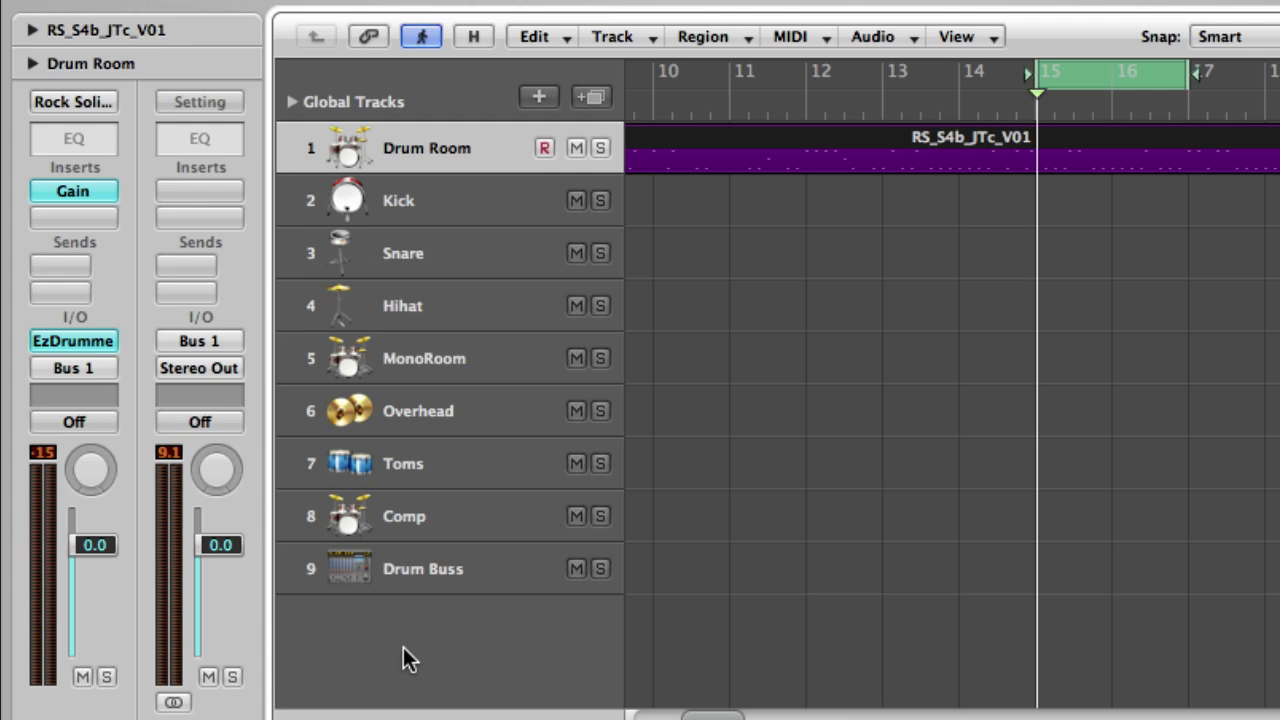
double_click(403, 647)
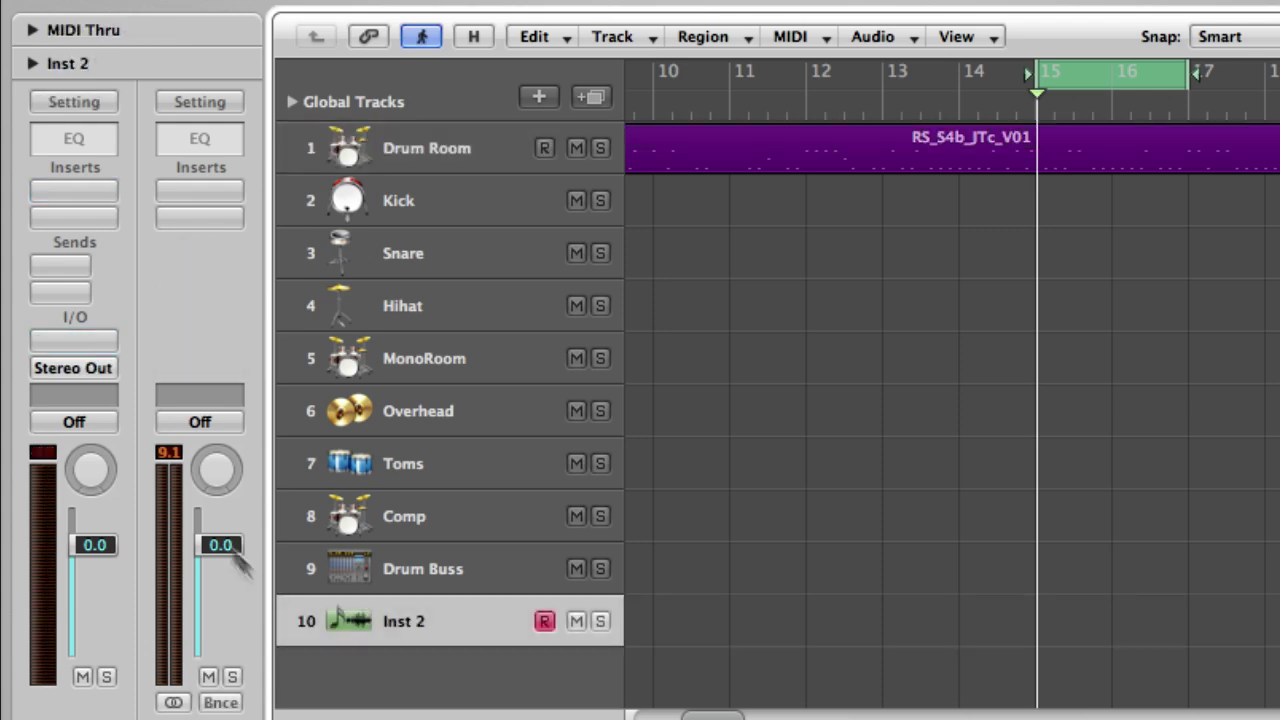
left_click(82, 343)
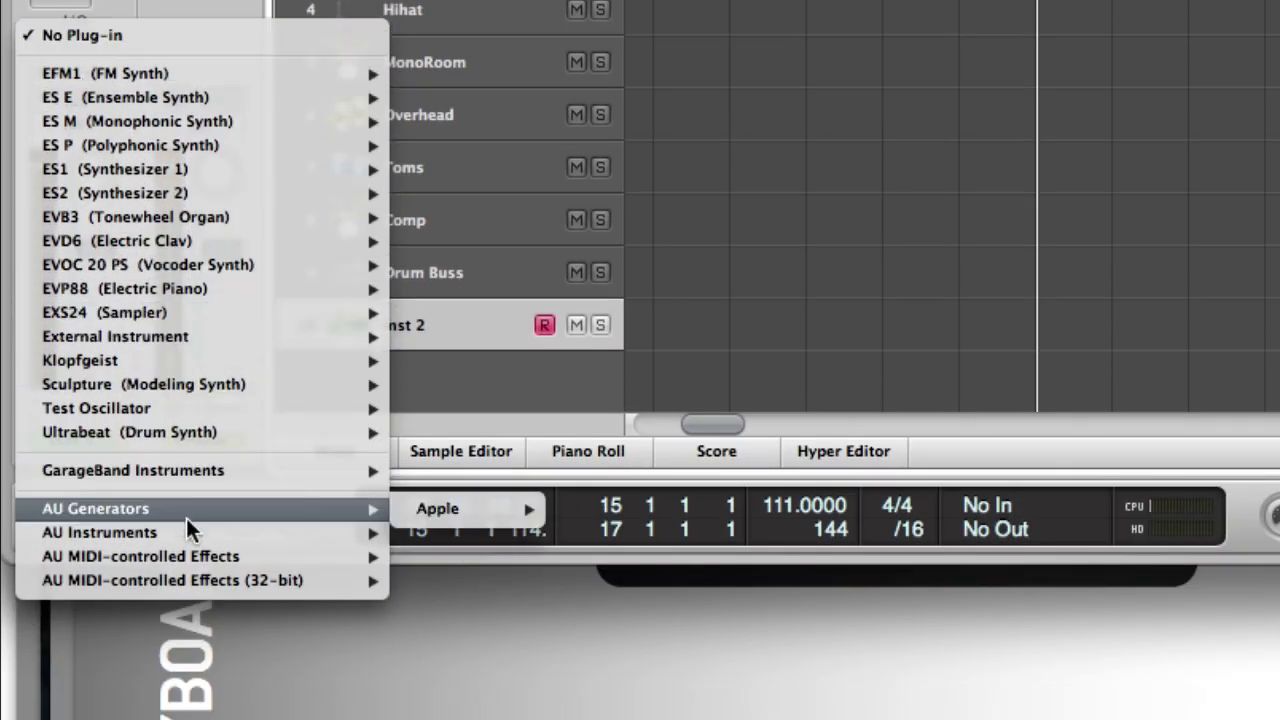
mouse_move(186, 531)
mouse_move(502, 580)
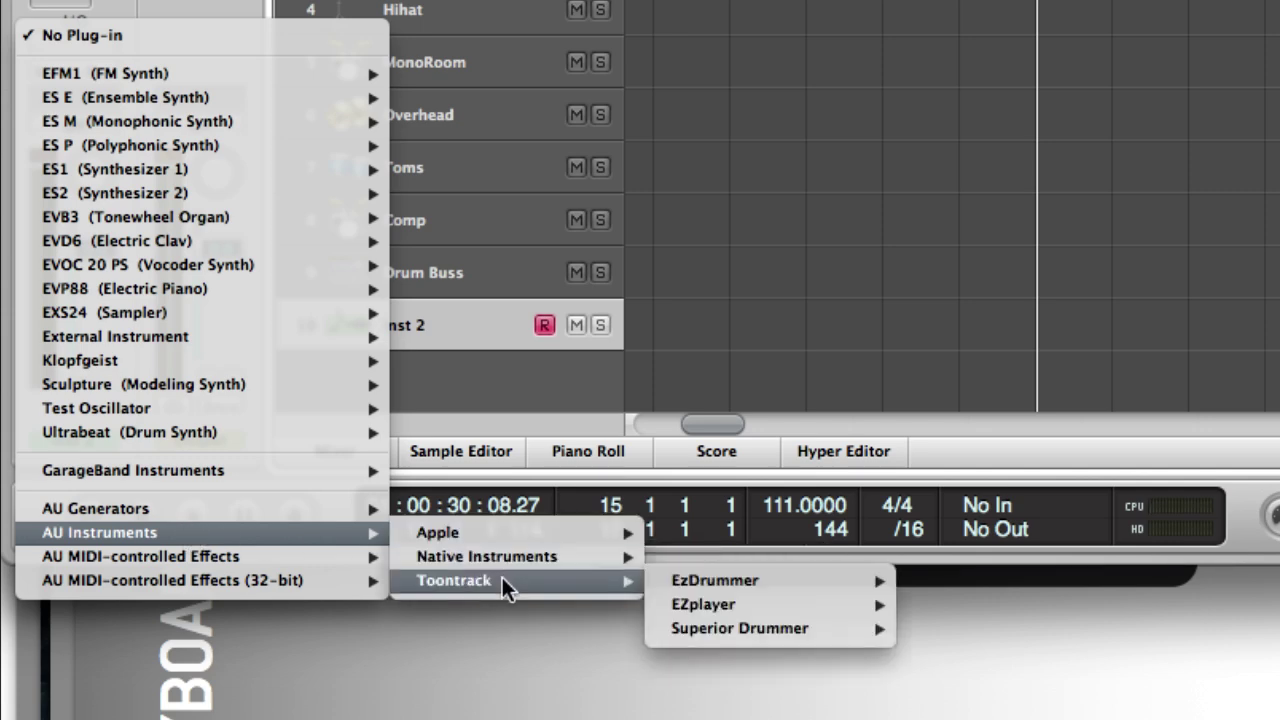
mouse_move(709, 591)
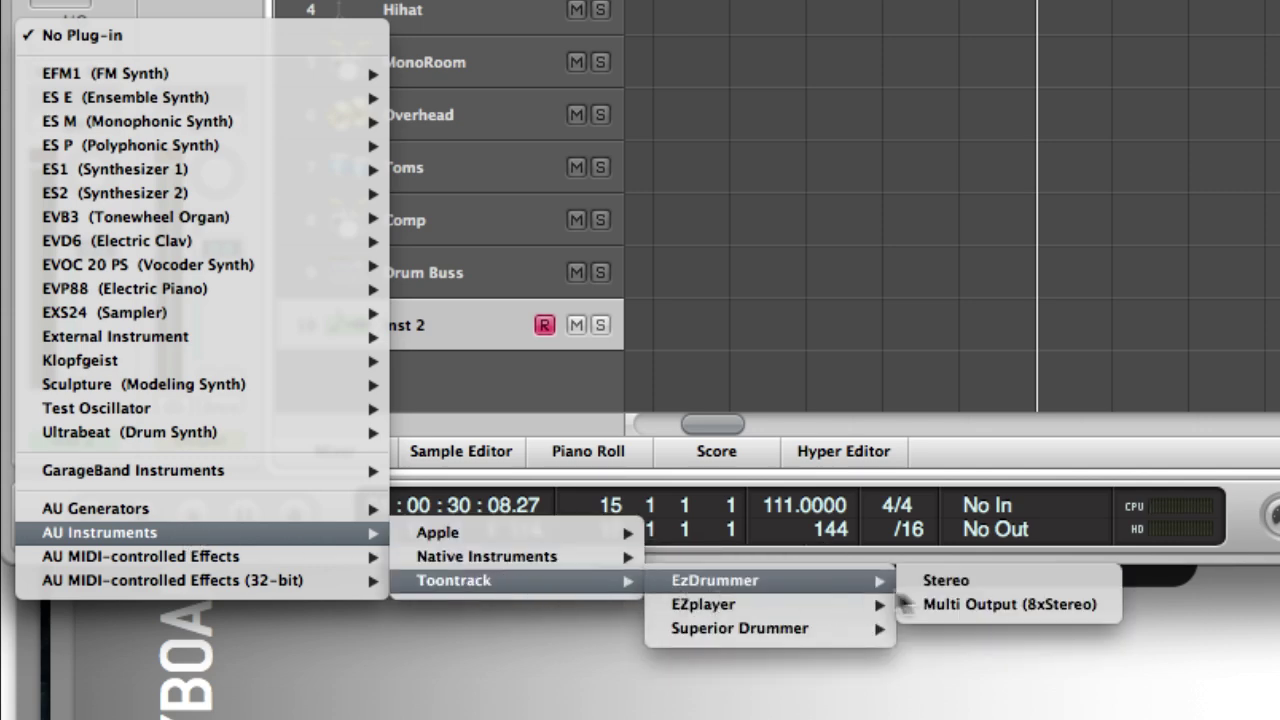
left_click(952, 601)
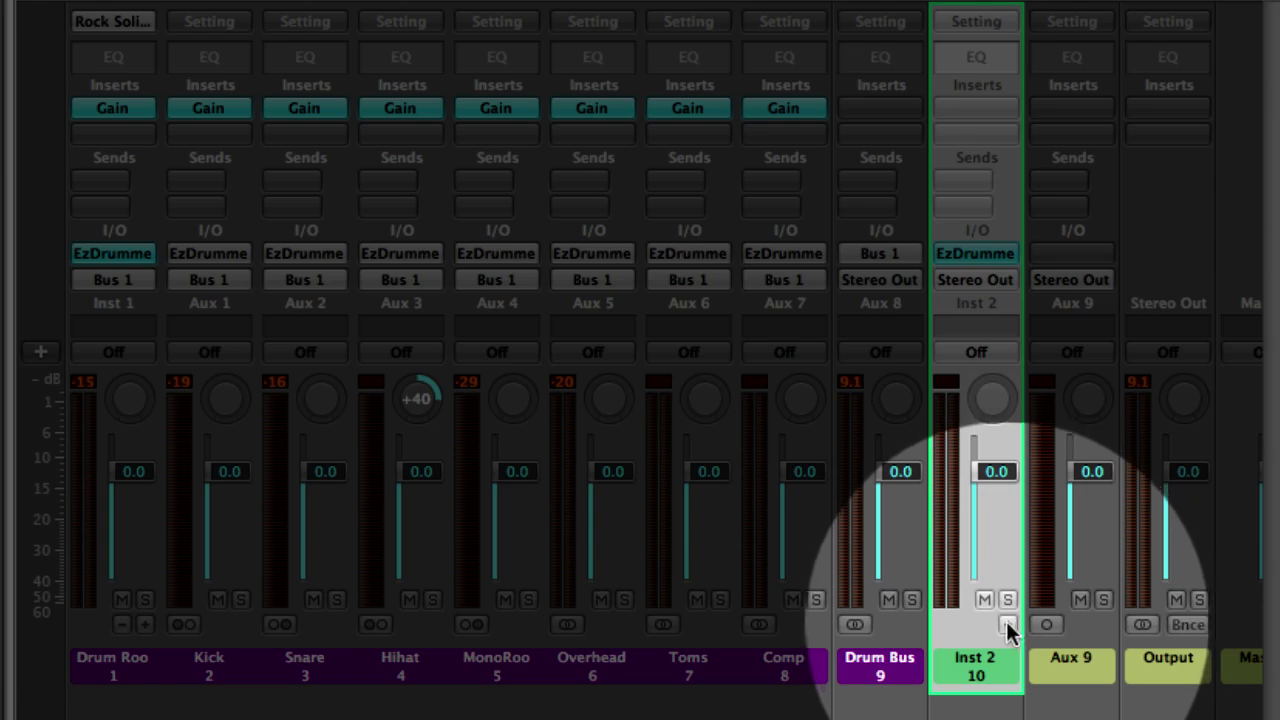
Add seven aux channels in the mixer for the new EzDrummer instrument's additional outputs.
left_click(1006, 621)
left_click(1006, 621)
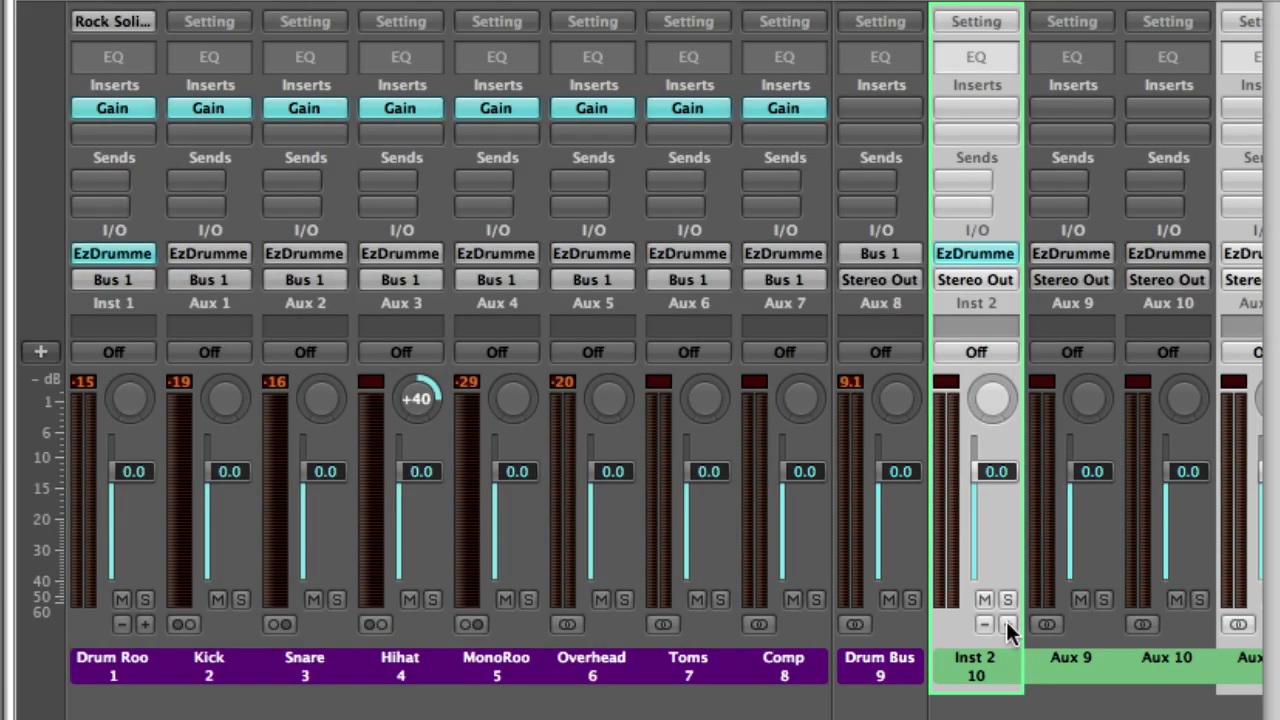
left_click(1006, 621)
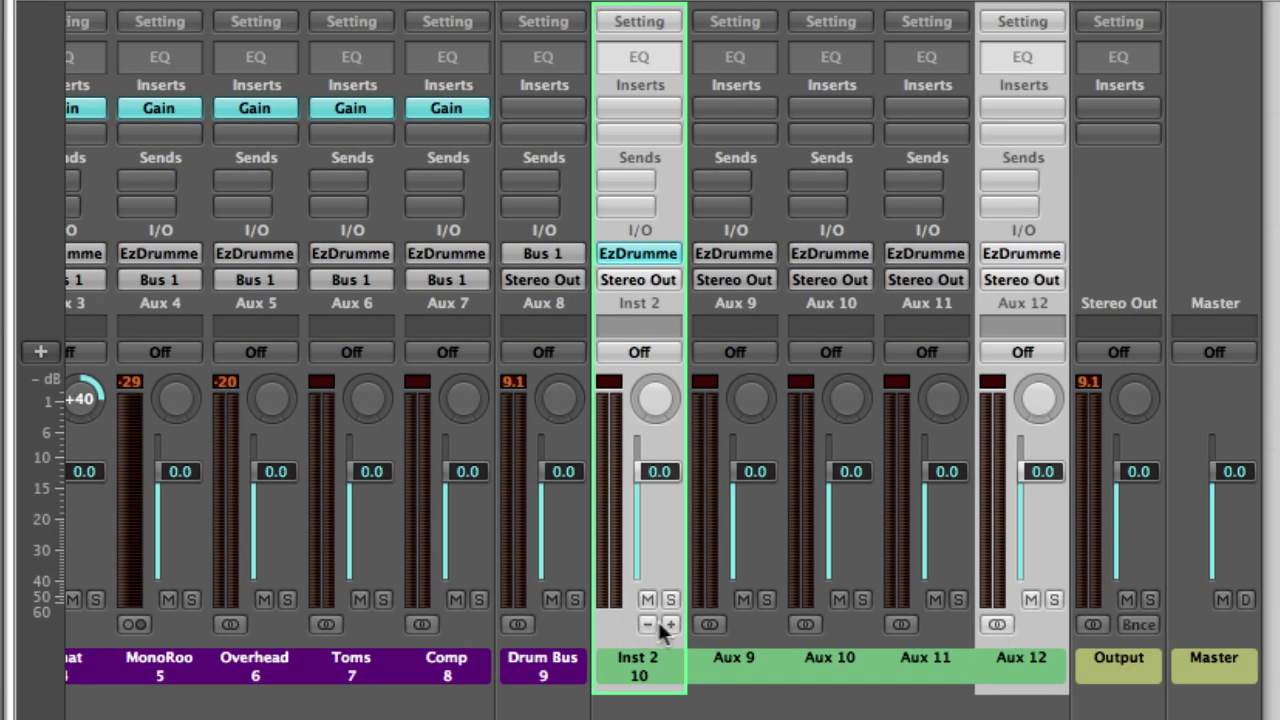
left_click(670, 624)
left_click(670, 624)
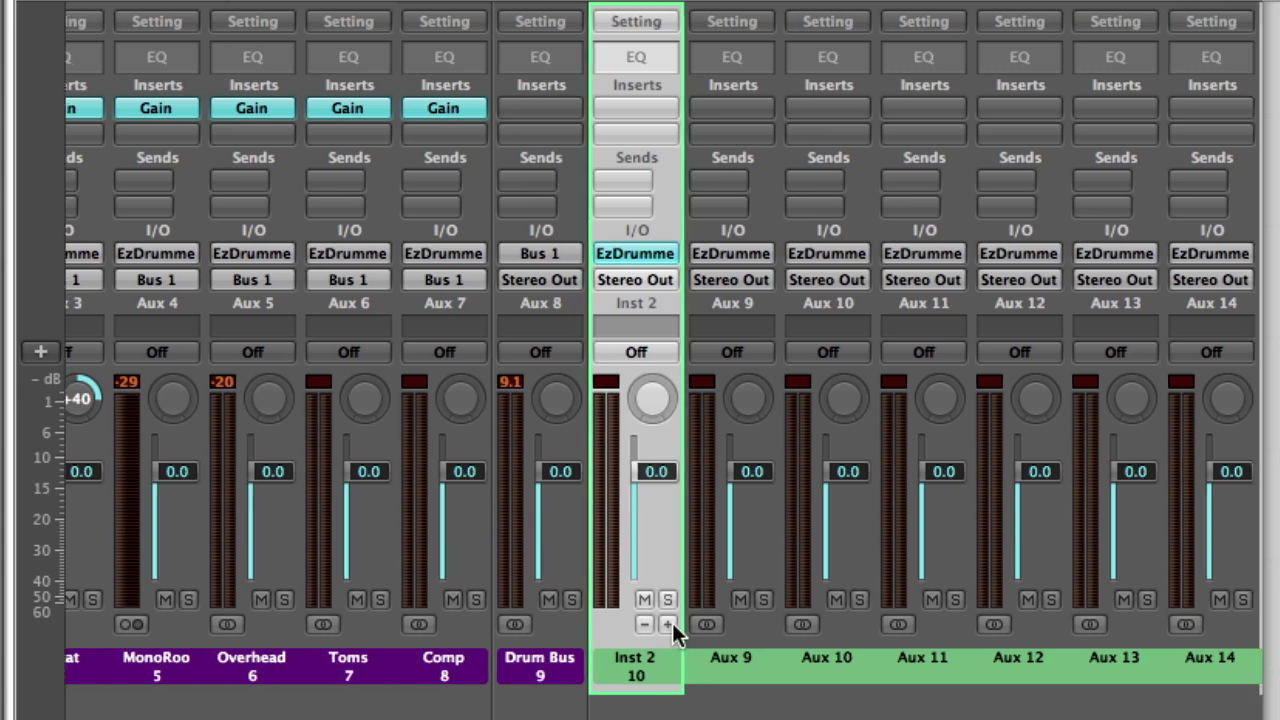
left_click(670, 624)
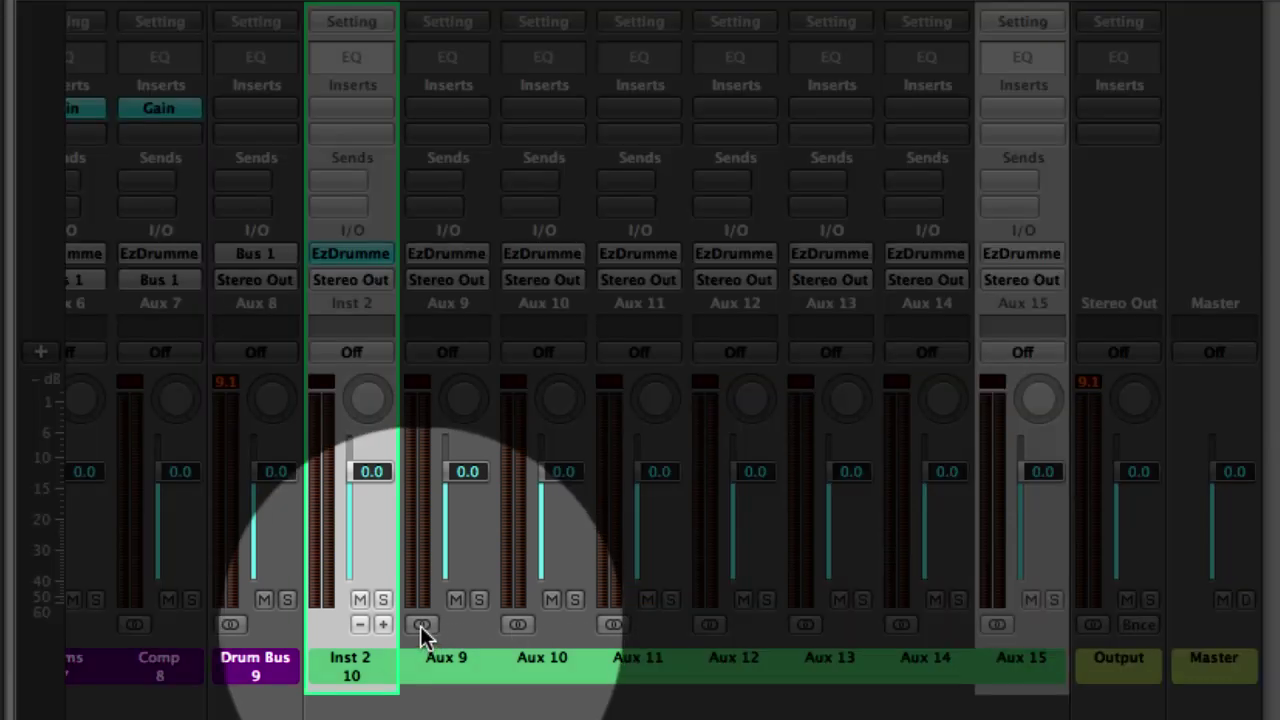
Split EzDrummer 3-4 across Aux 9 set to Left and Aux 10 set to Right, and add one more aux channel.
left_click(421, 624)
left_click(433, 652)
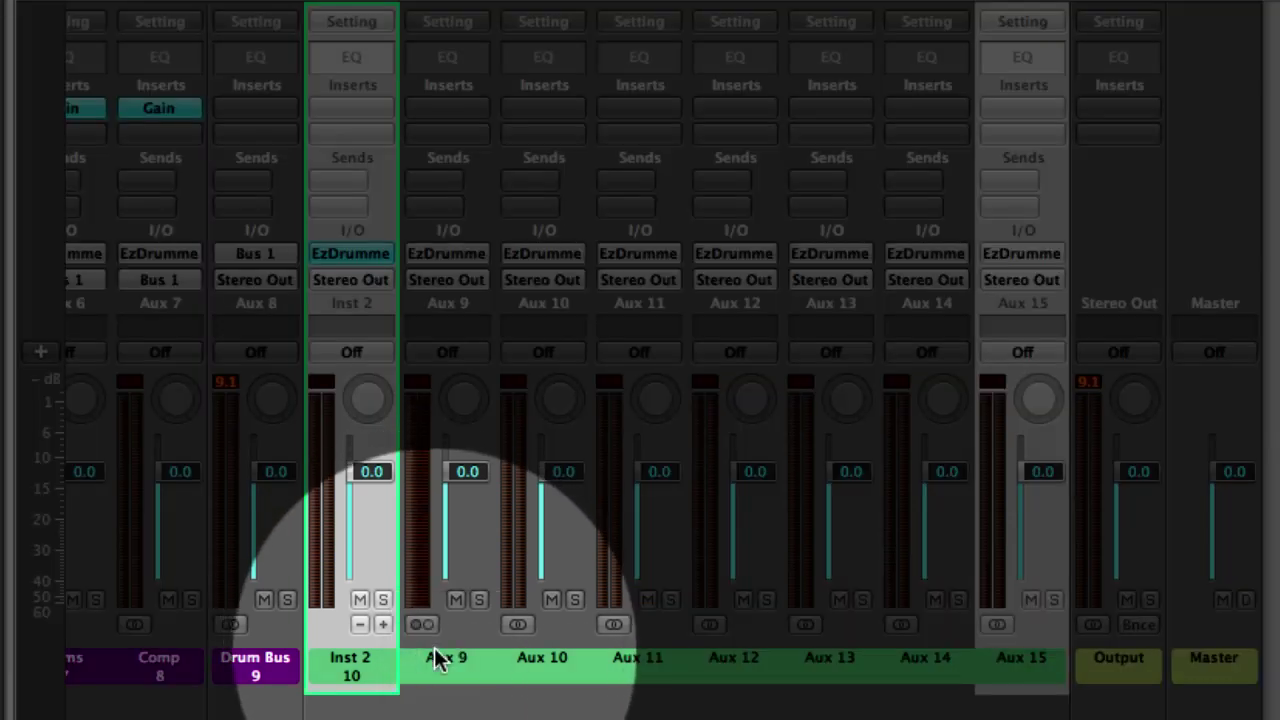
left_click(515, 627)
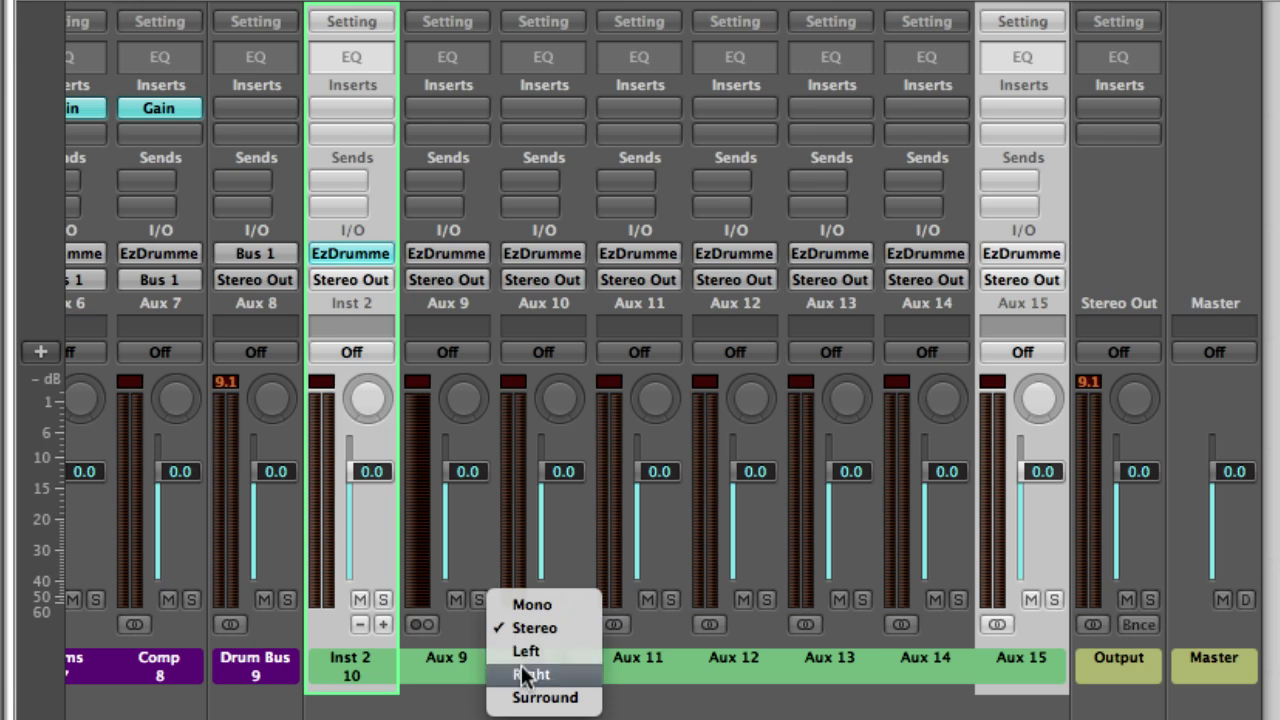
left_click(527, 676)
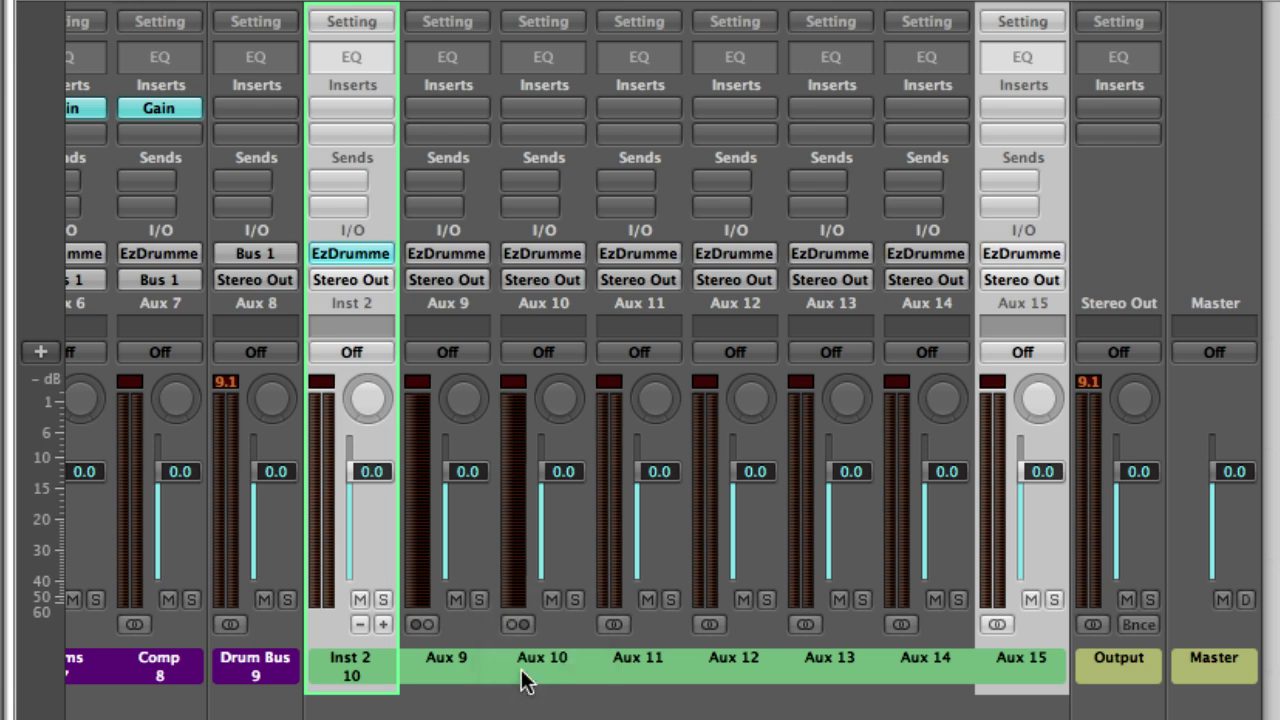
left_click(529, 255)
mouse_move(558, 399)
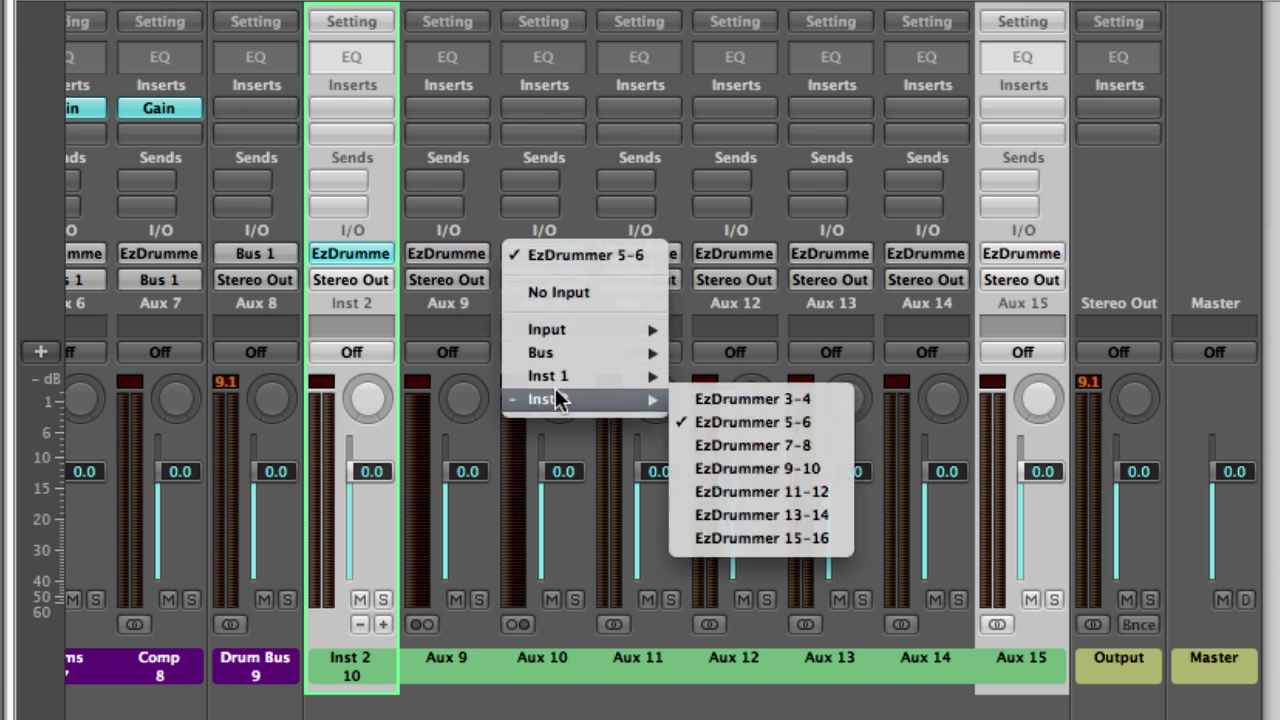
left_click(691, 403)
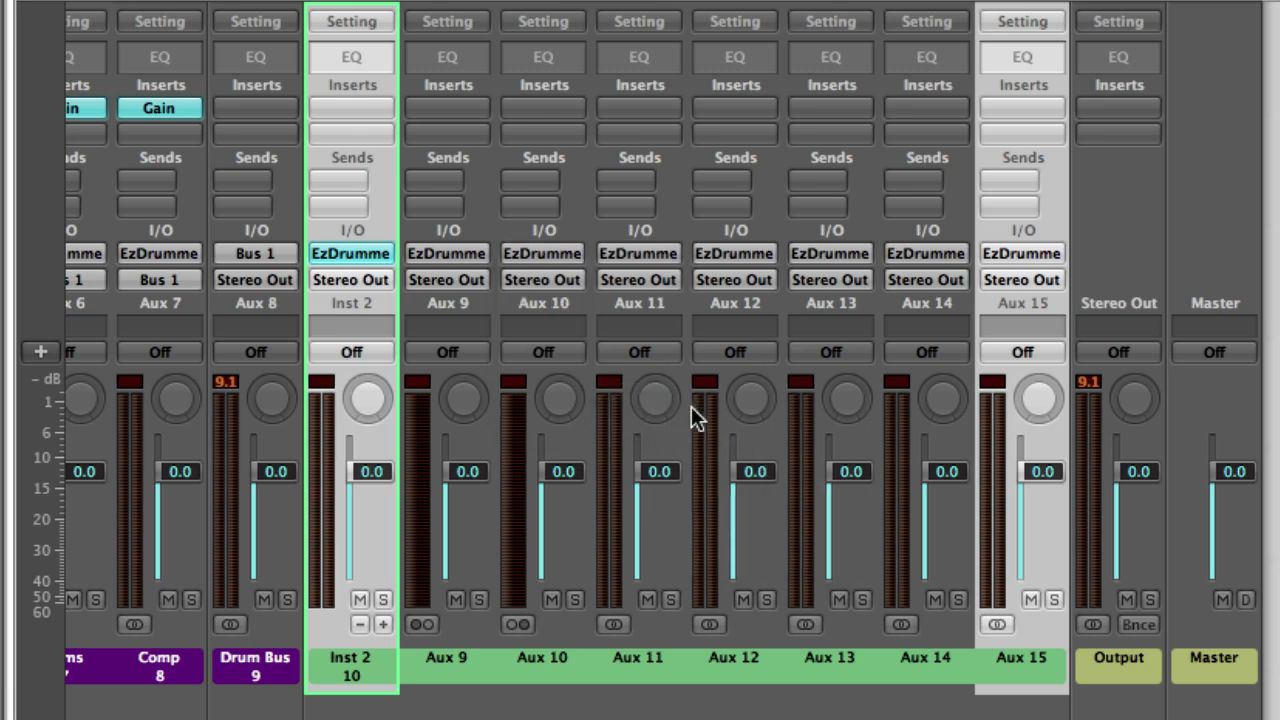
left_click(383, 624)
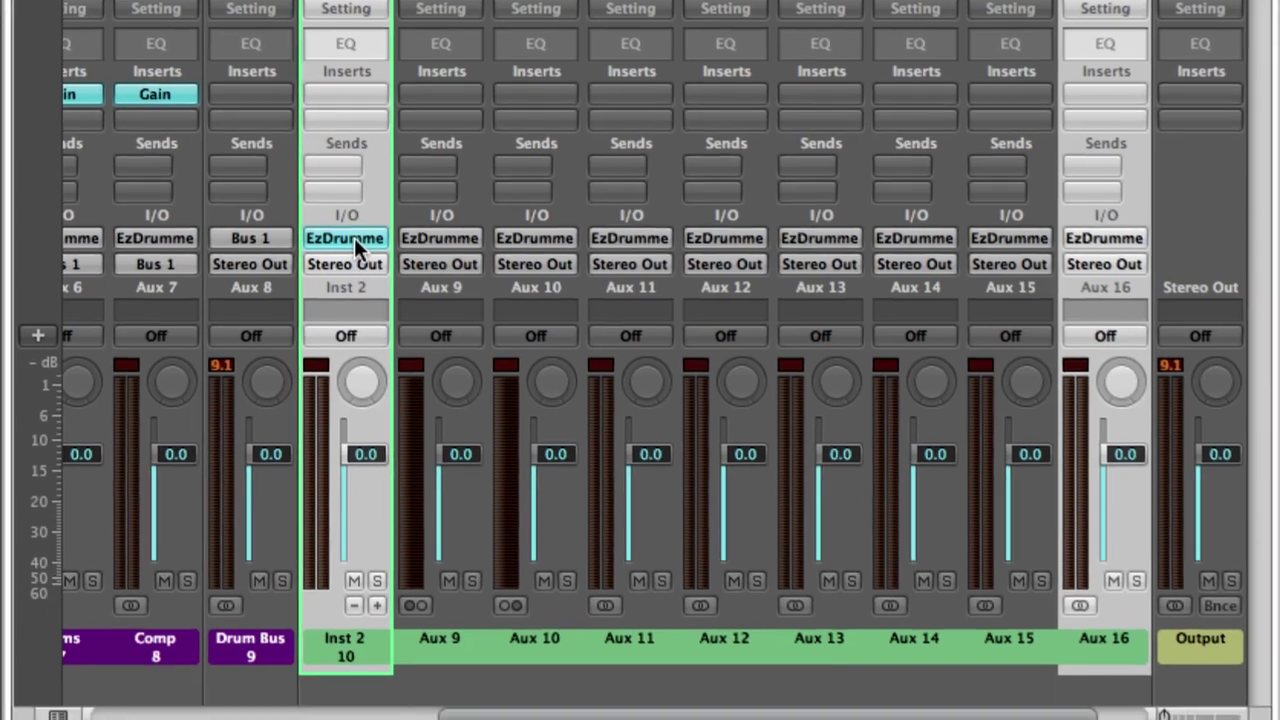
Open the new instrument's EzDrummer and load the Rock Solid expansion kit.
left_click(352, 250)
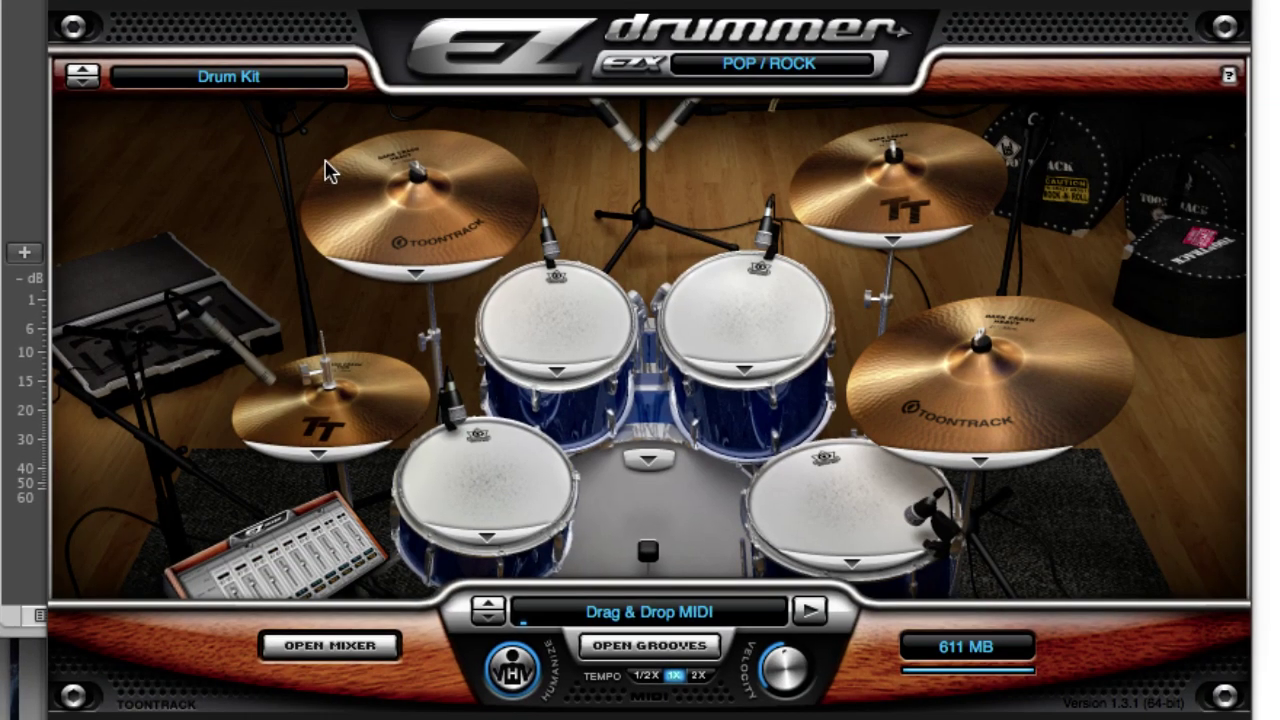
left_click(806, 66)
left_click(751, 251)
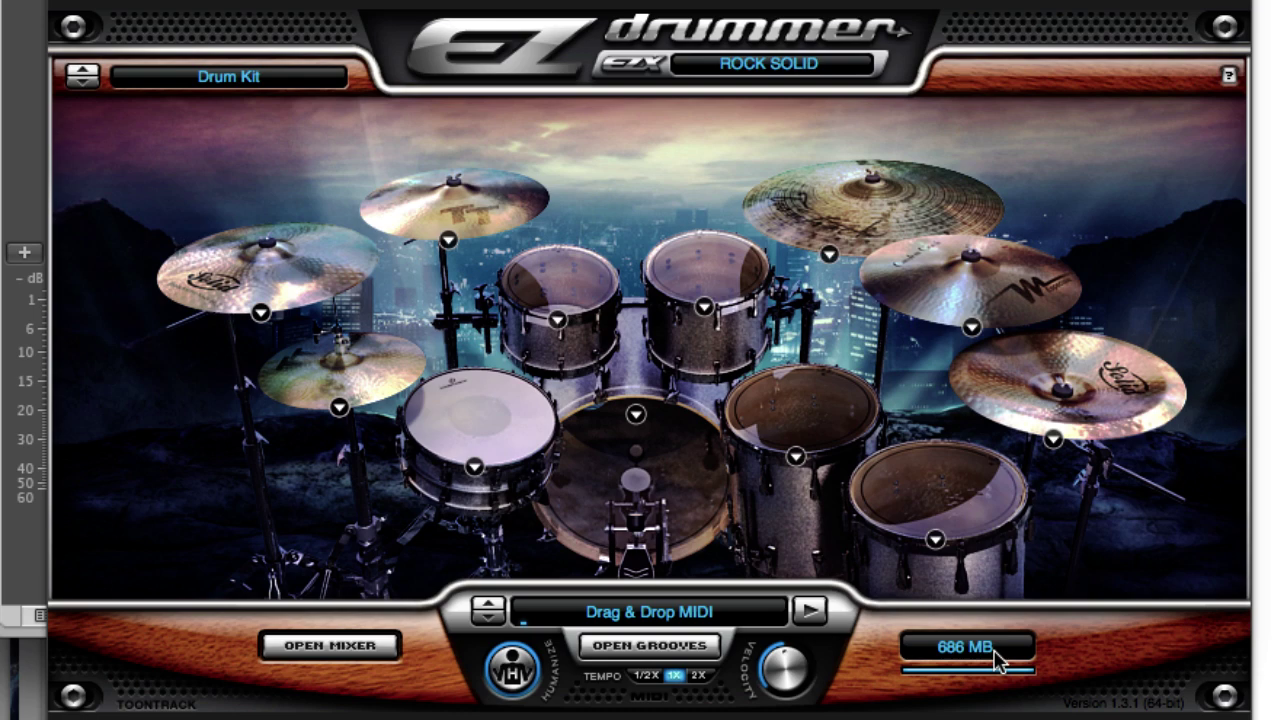
Open the EZ Mixer, reverse the pan perspective, and set all microphone channels to -10 dB.
left_click(341, 646)
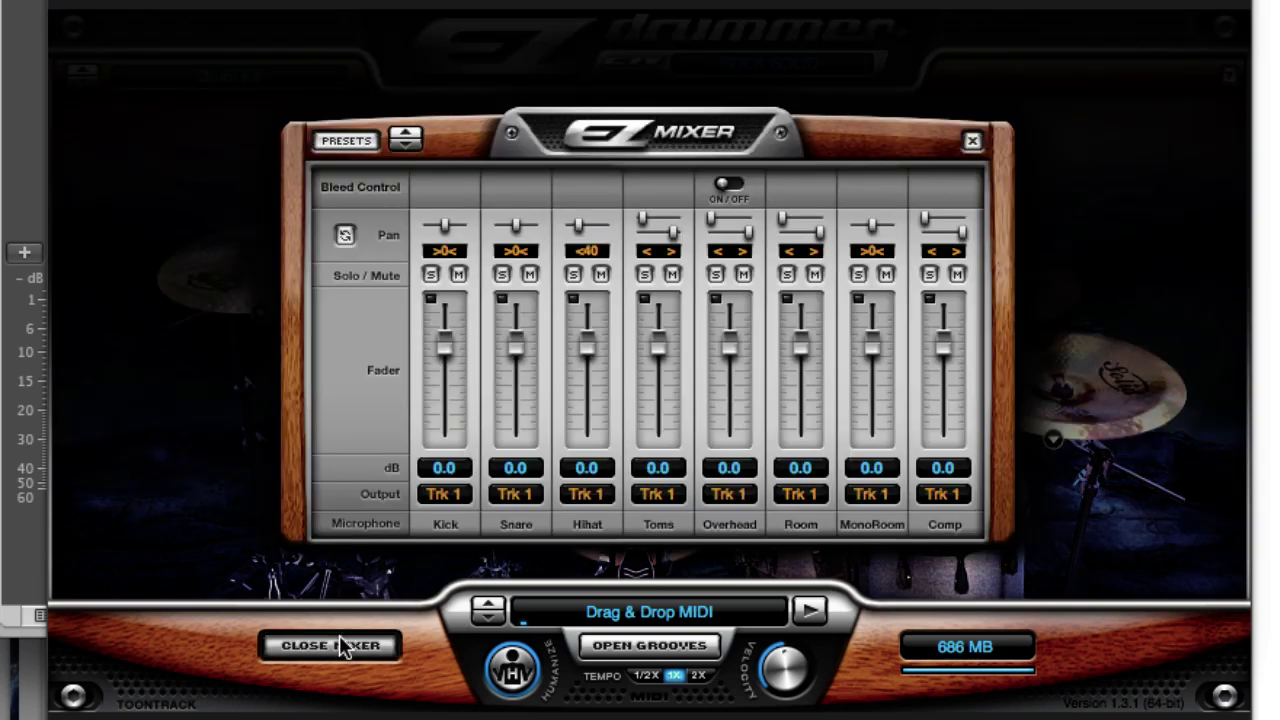
left_click(345, 236)
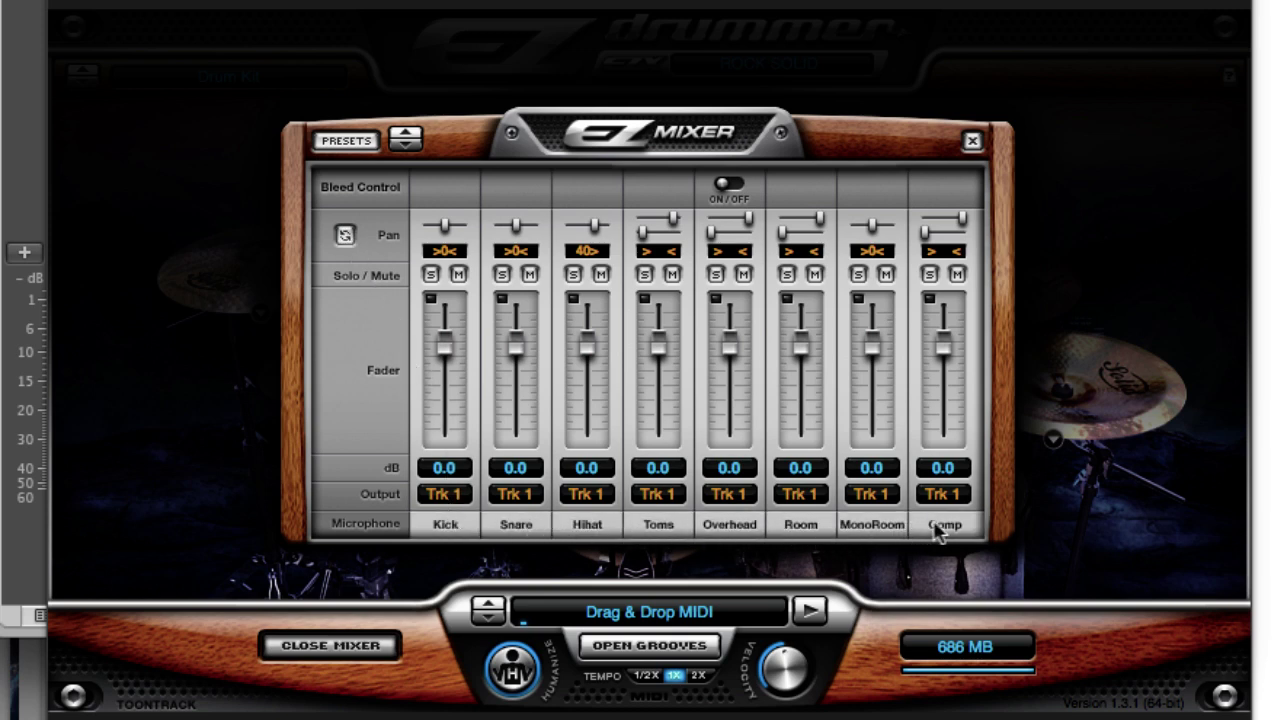
left_click(955, 468)
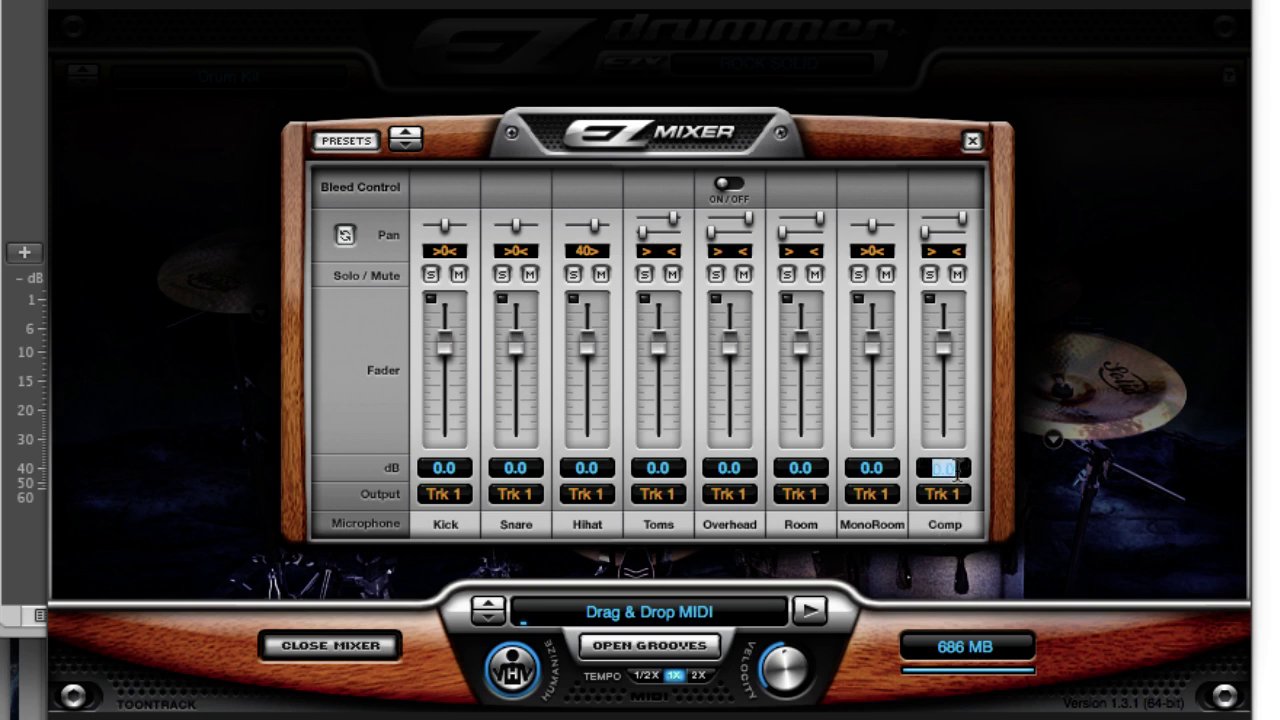
type("-10")
key("Return")
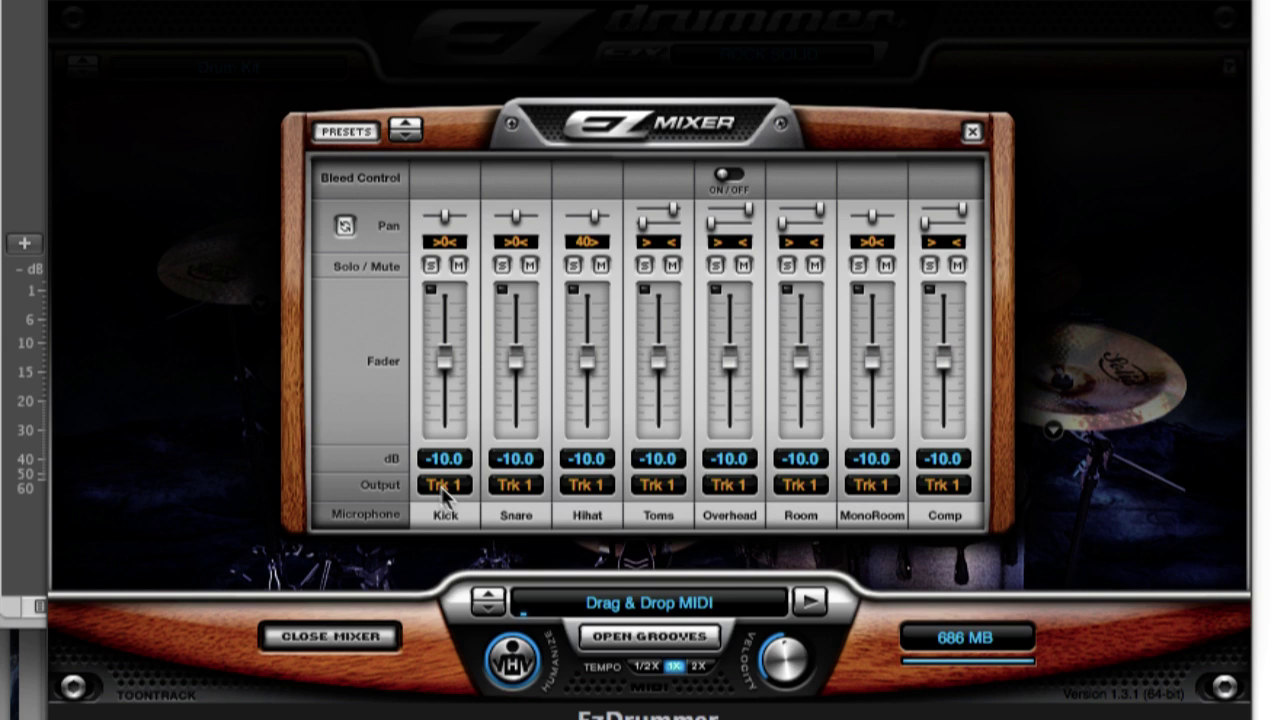
Set the EZ Mixer outputs to Multichannel, then route Room to Trk 1 and Kick to Trk 2.
left_click(443, 494)
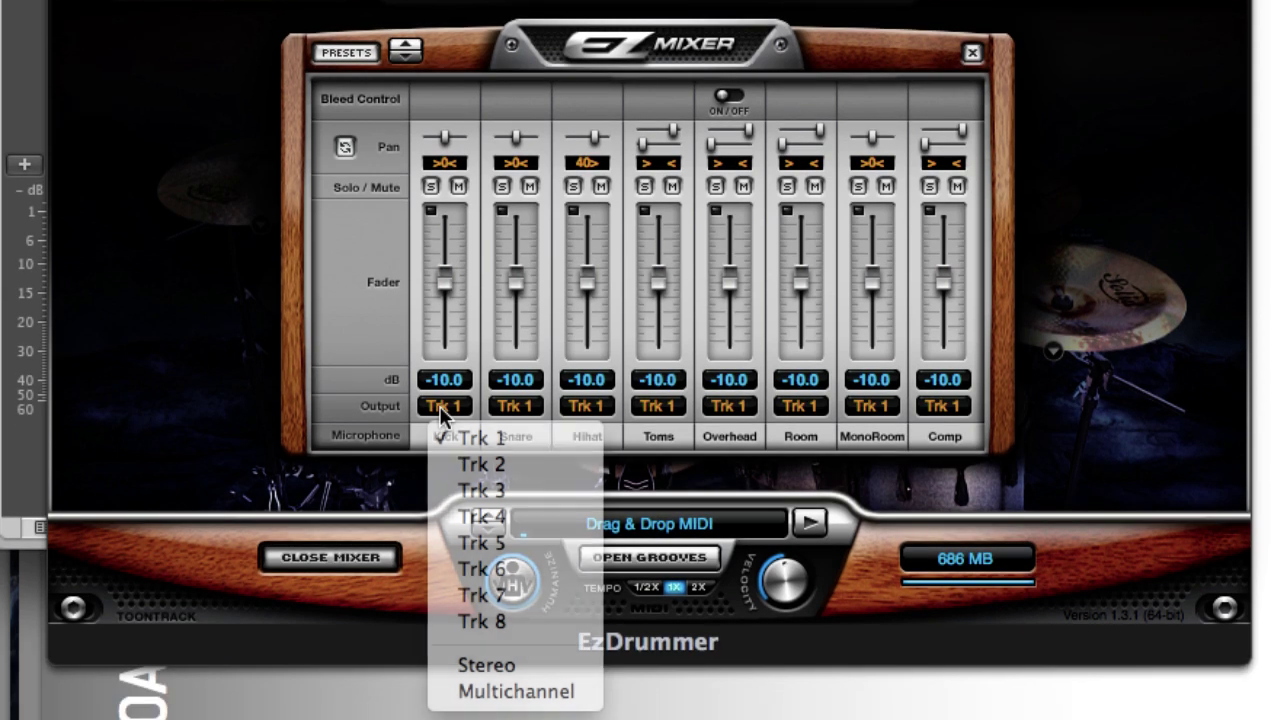
left_click(540, 692)
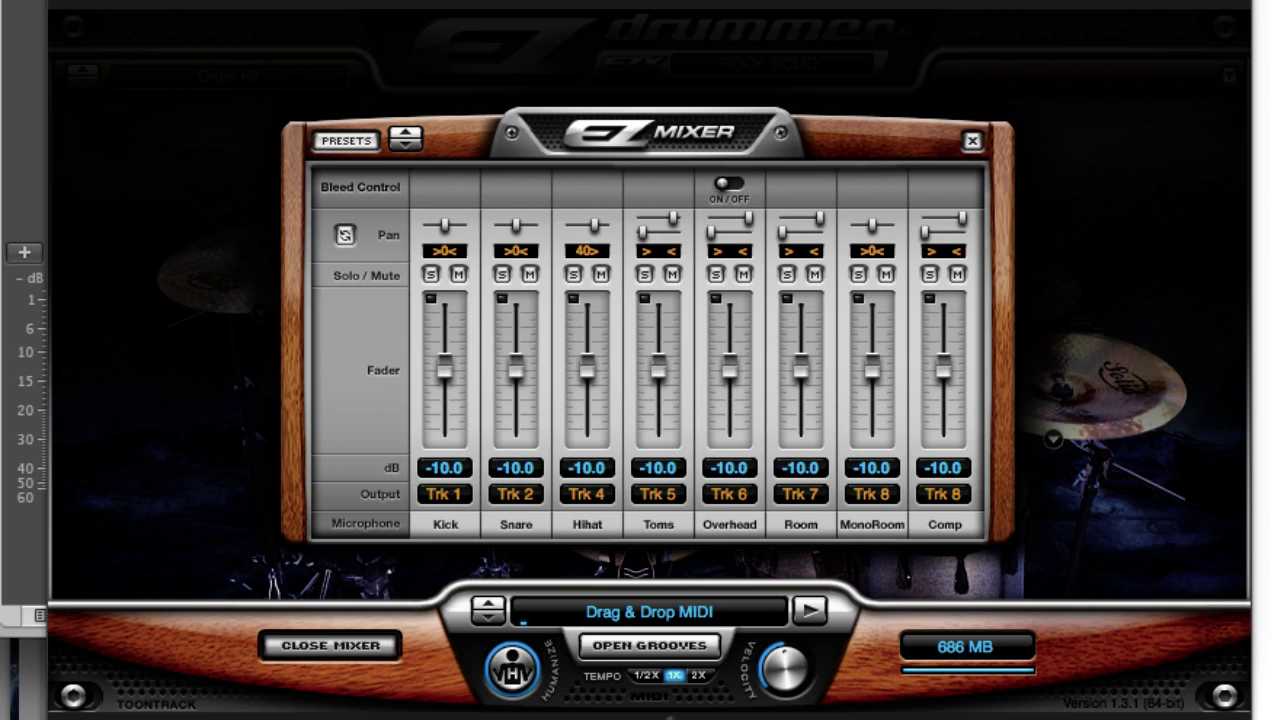
left_click(800, 493)
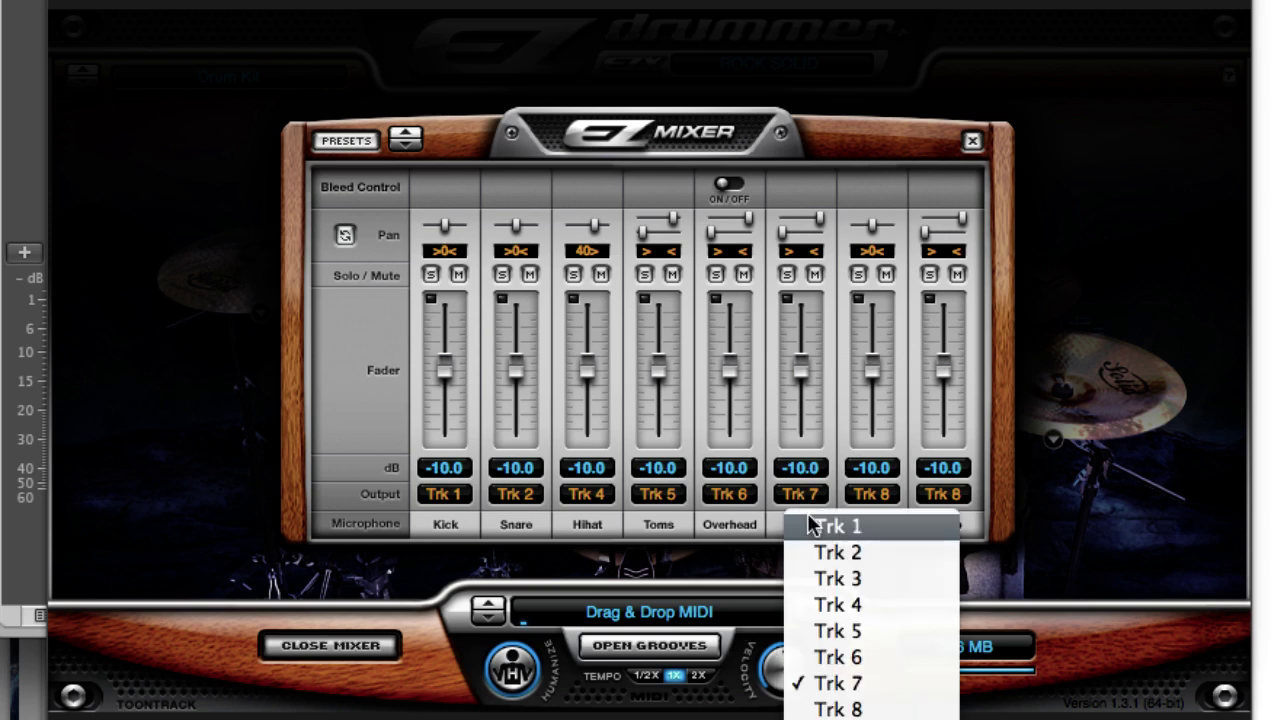
left_click(810, 525)
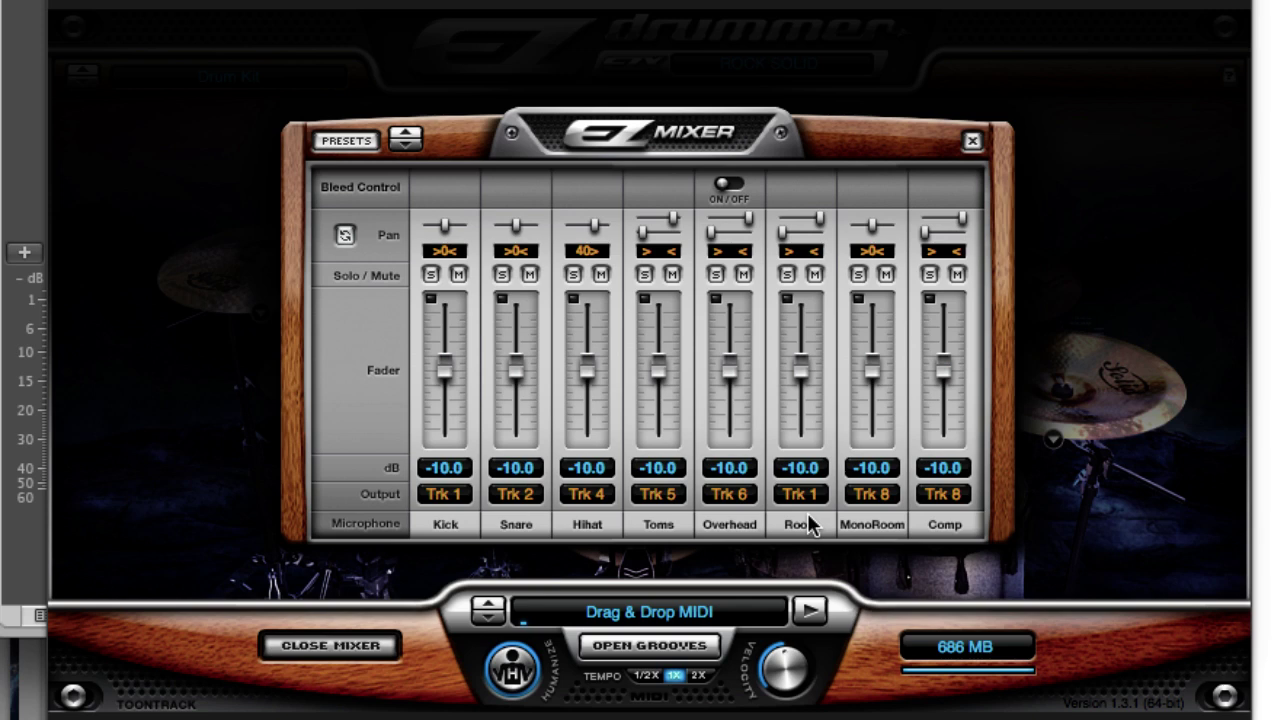
left_click(450, 493)
left_click(467, 549)
Route both the Hihat and MonoRoom microphones to output Trk 3.
left_click(587, 493)
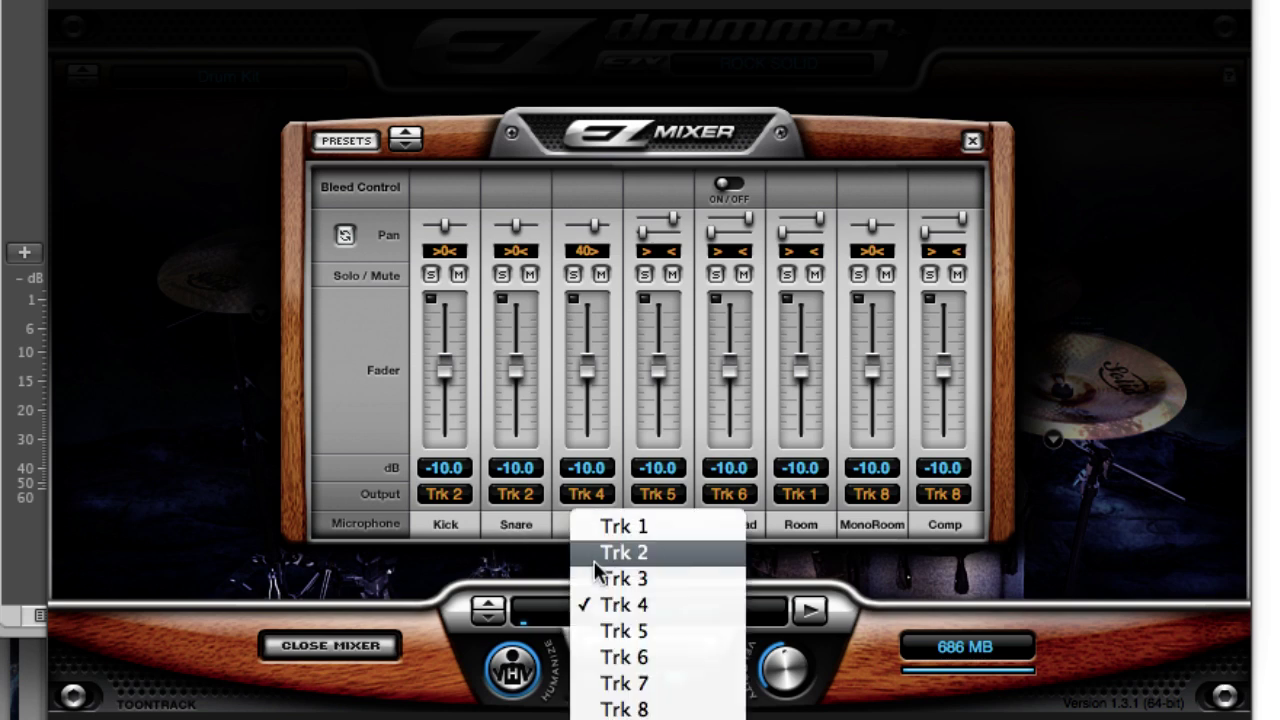
left_click(600, 578)
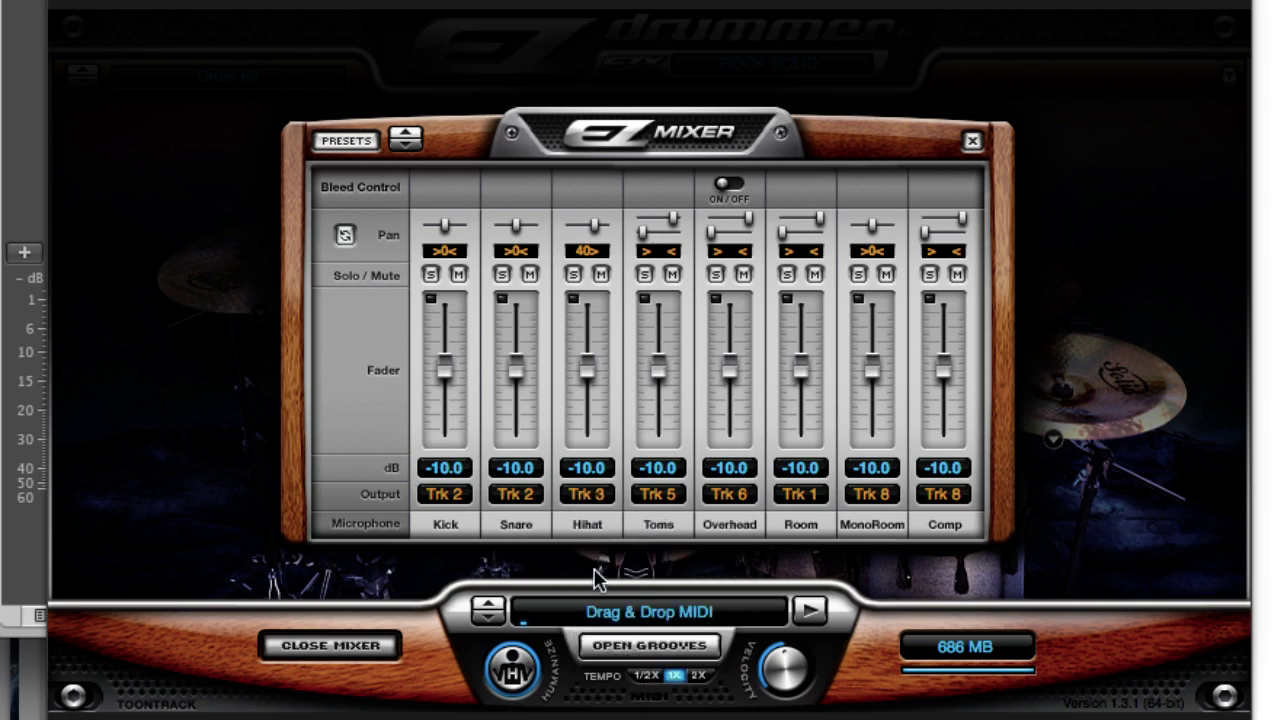
left_click(860, 493)
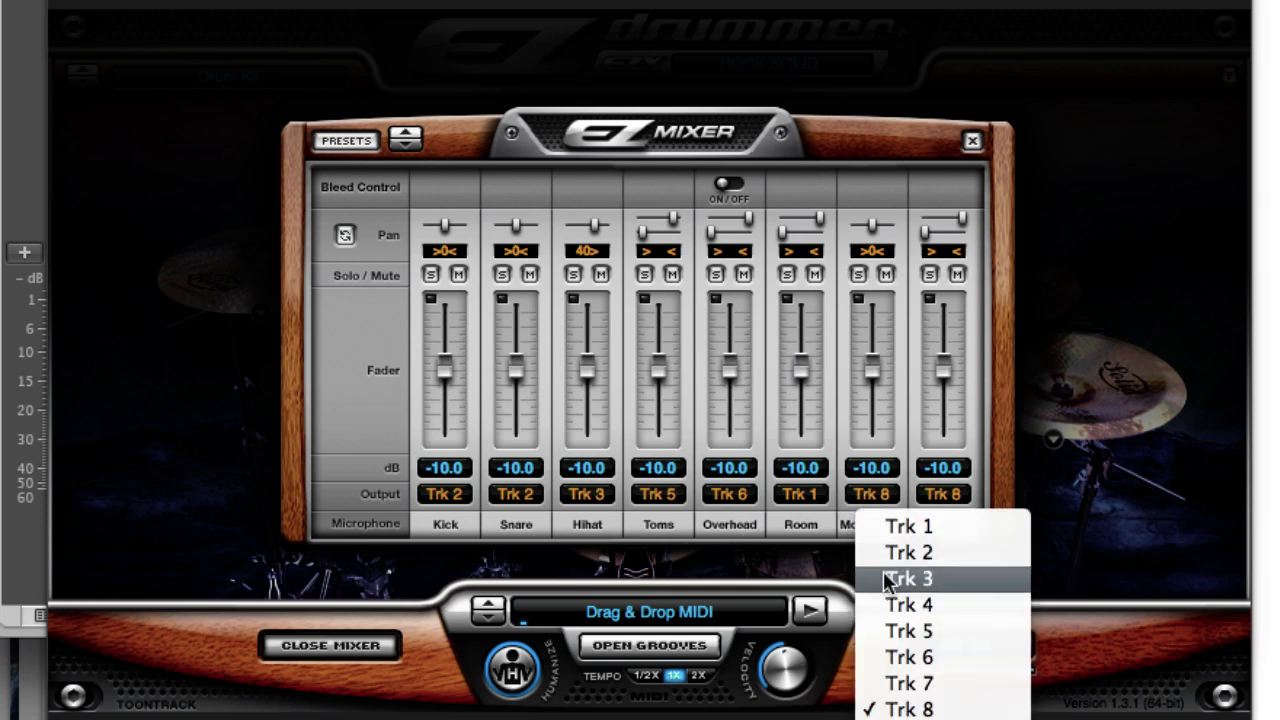
left_click(886, 579)
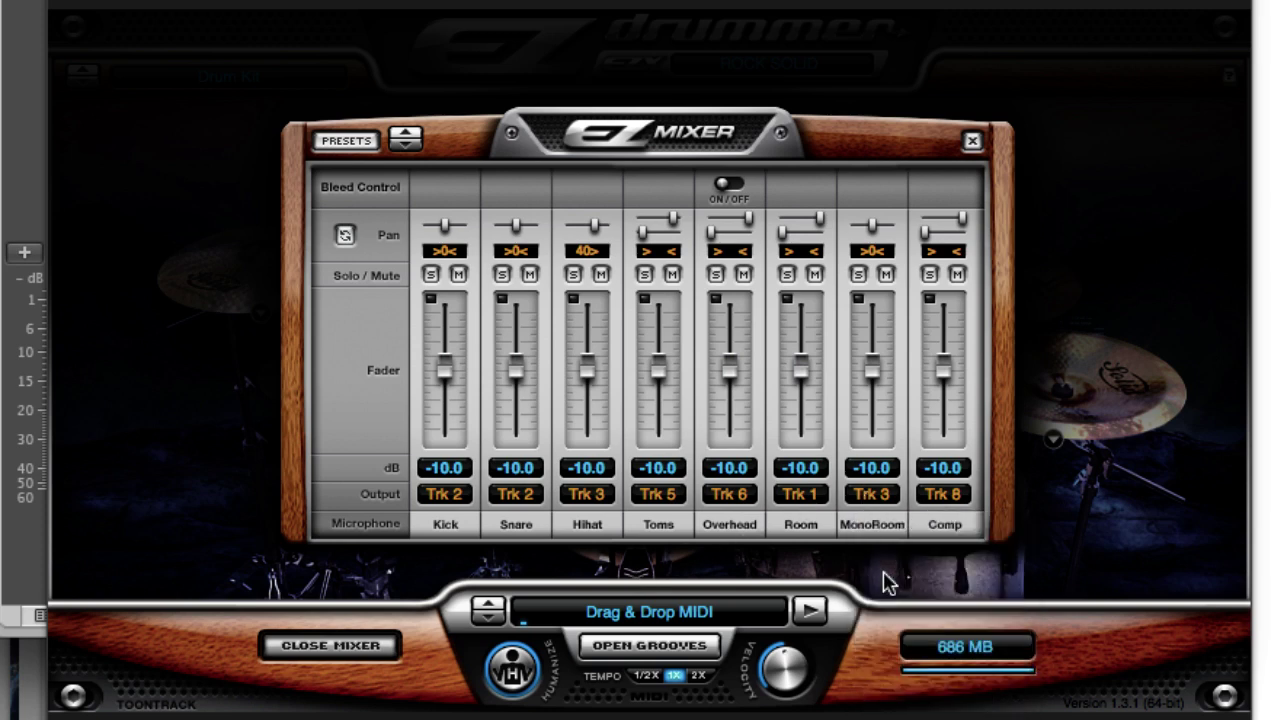
Route the Toms to Trk 4, the Overhead to Trk 5 and the Comp microphone to Trk 6.
left_click(679, 495)
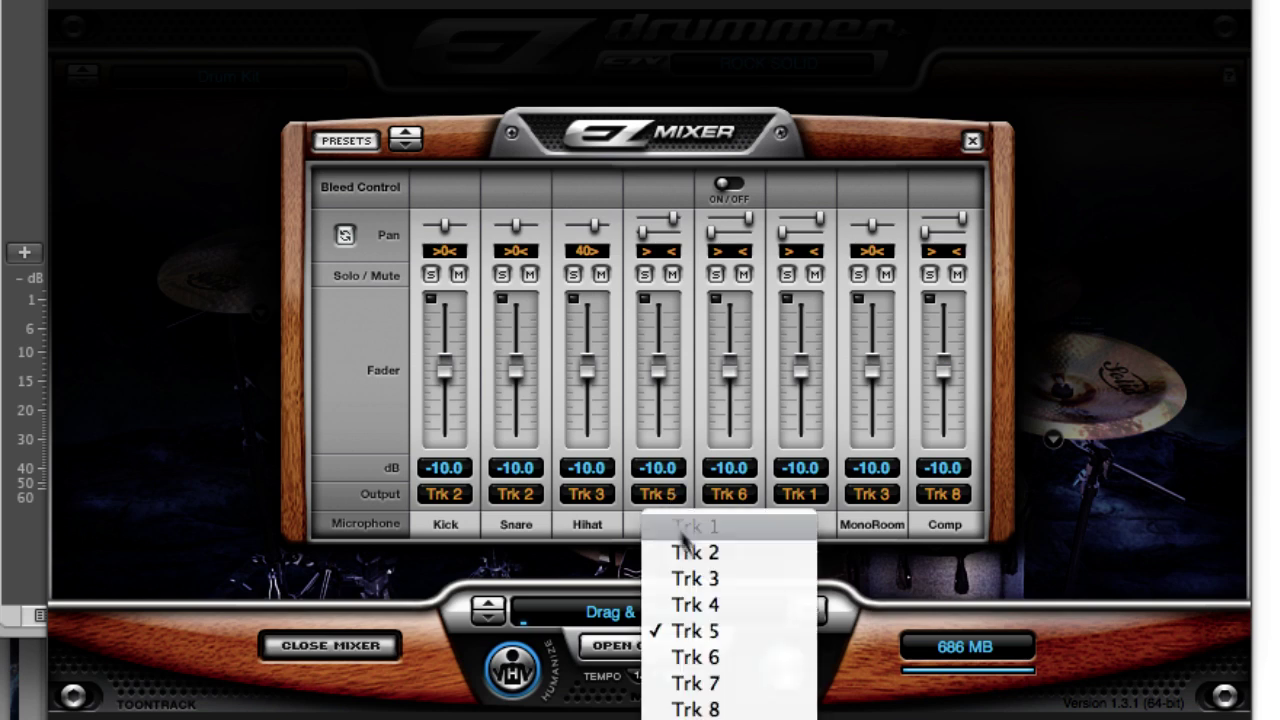
left_click(700, 605)
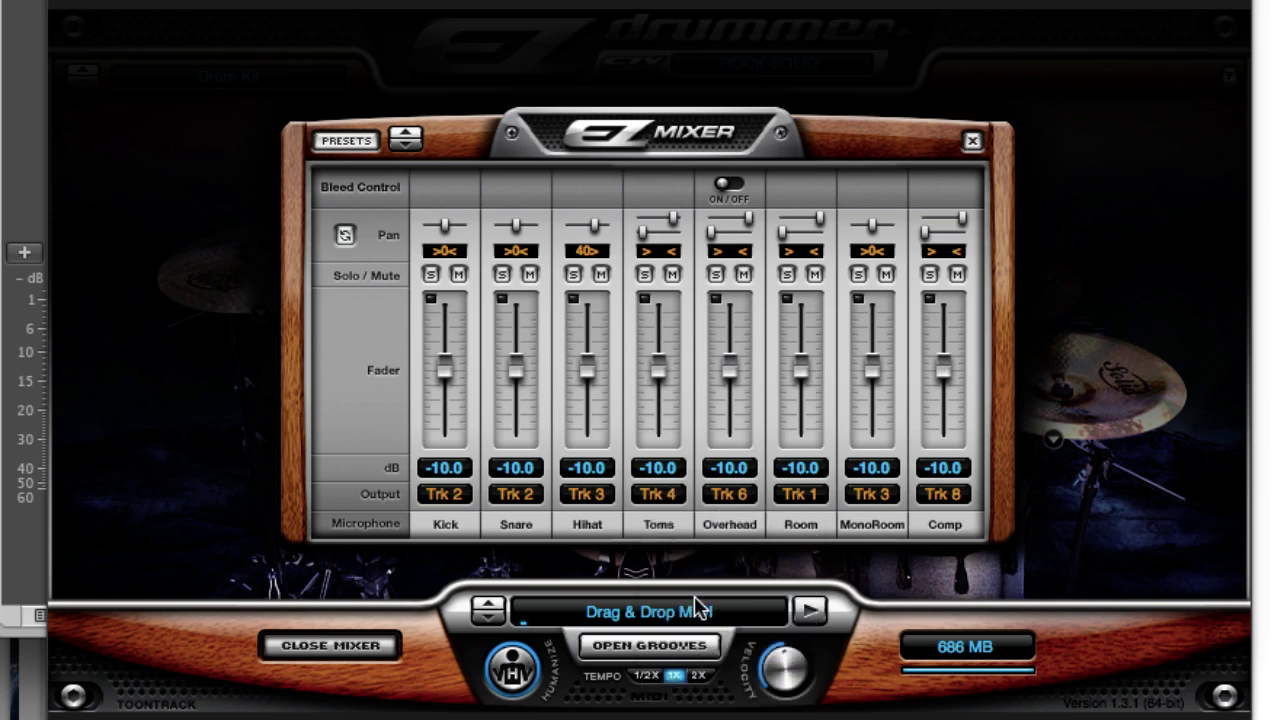
left_click(751, 494)
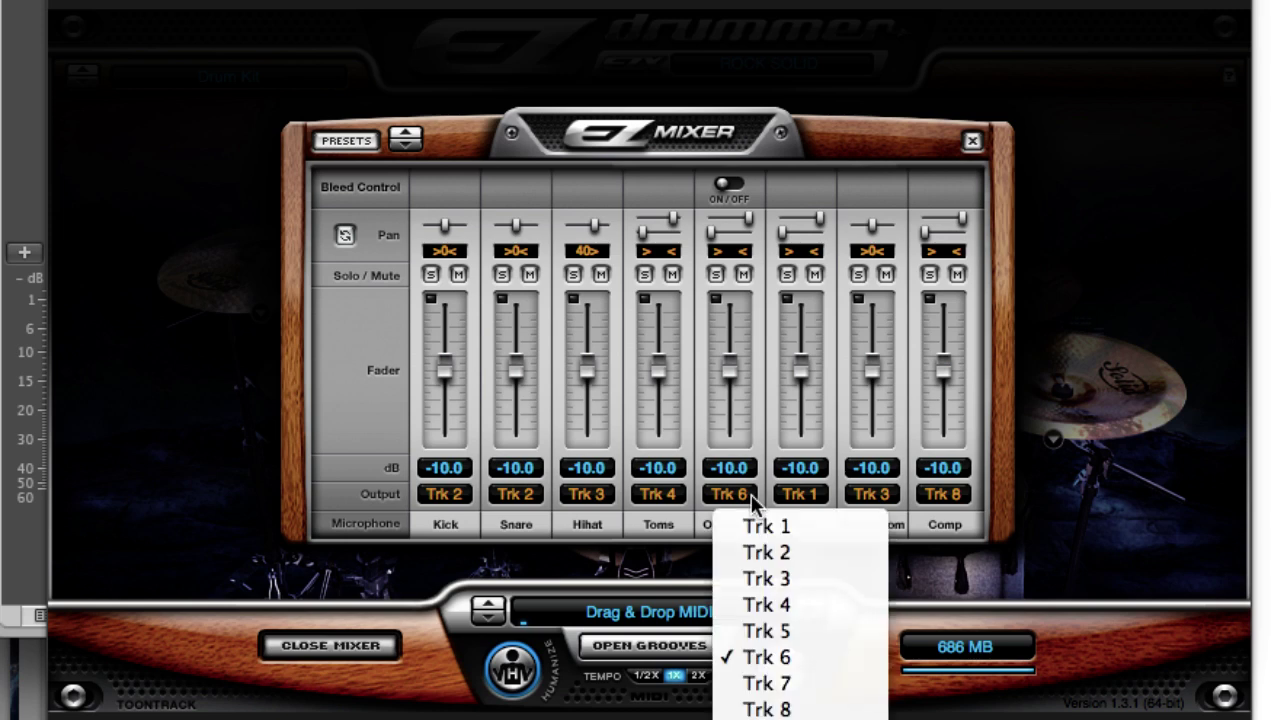
left_click(780, 632)
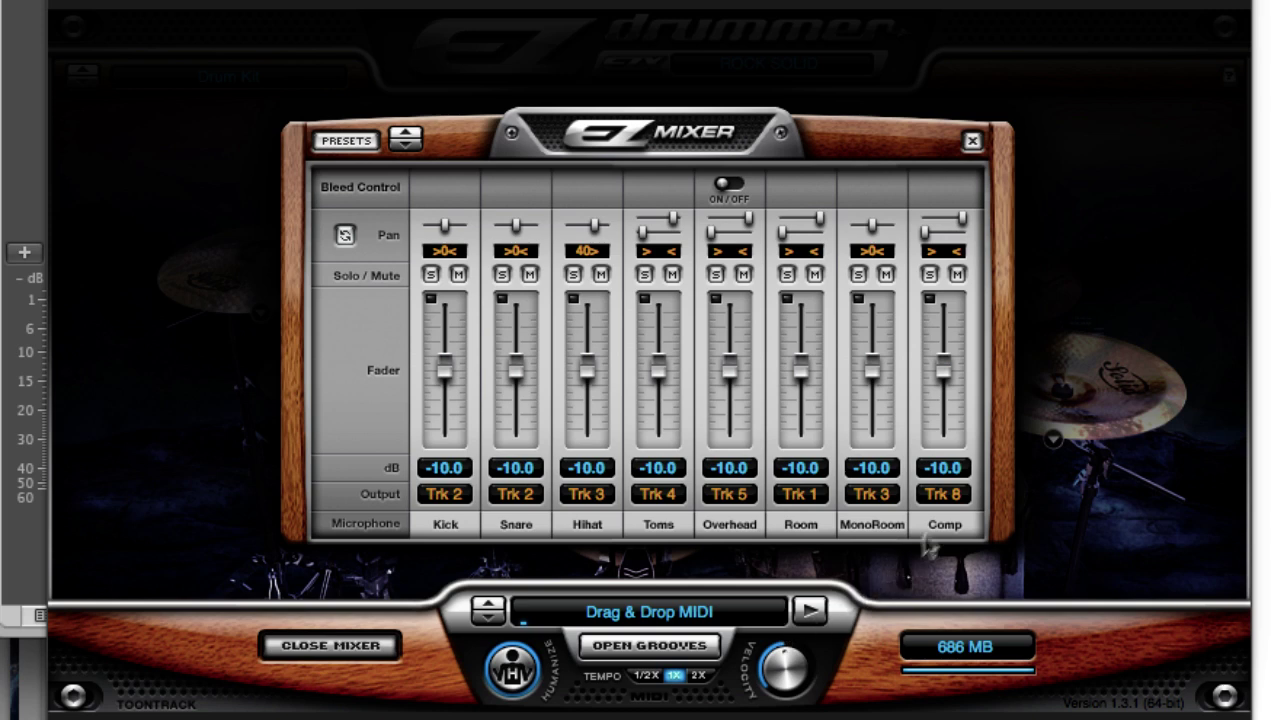
left_click(948, 496)
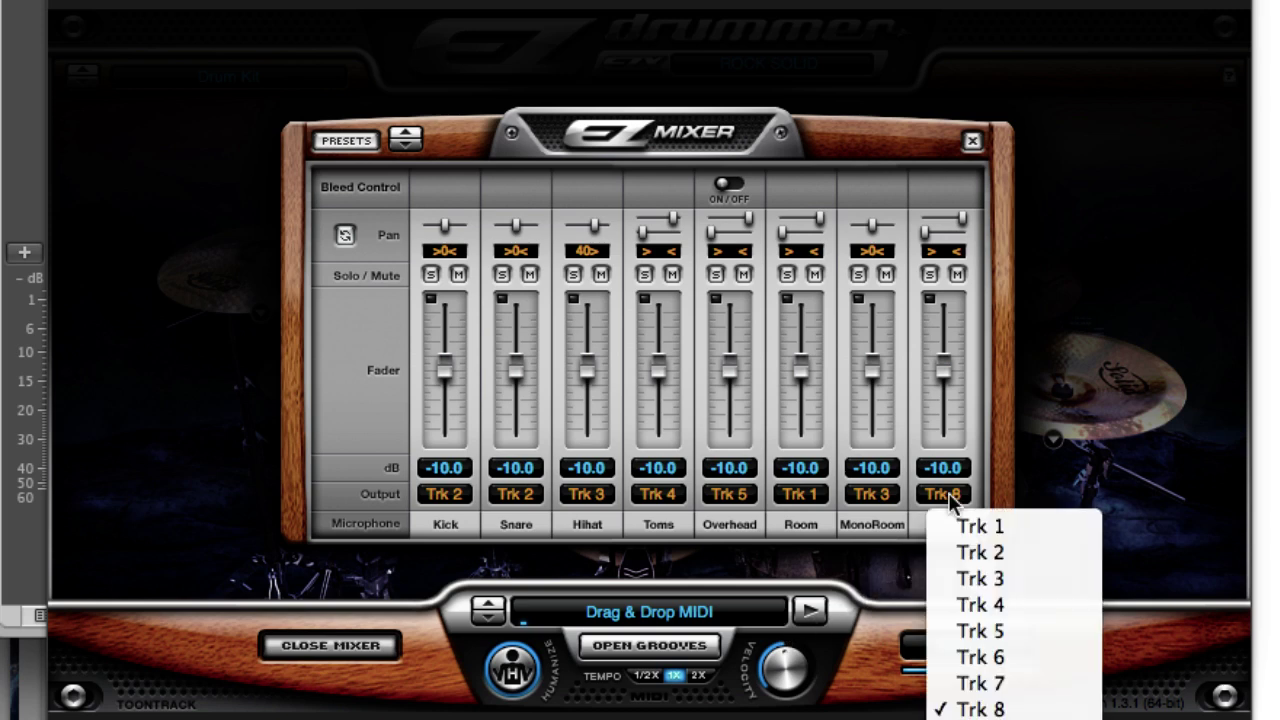
left_click(975, 654)
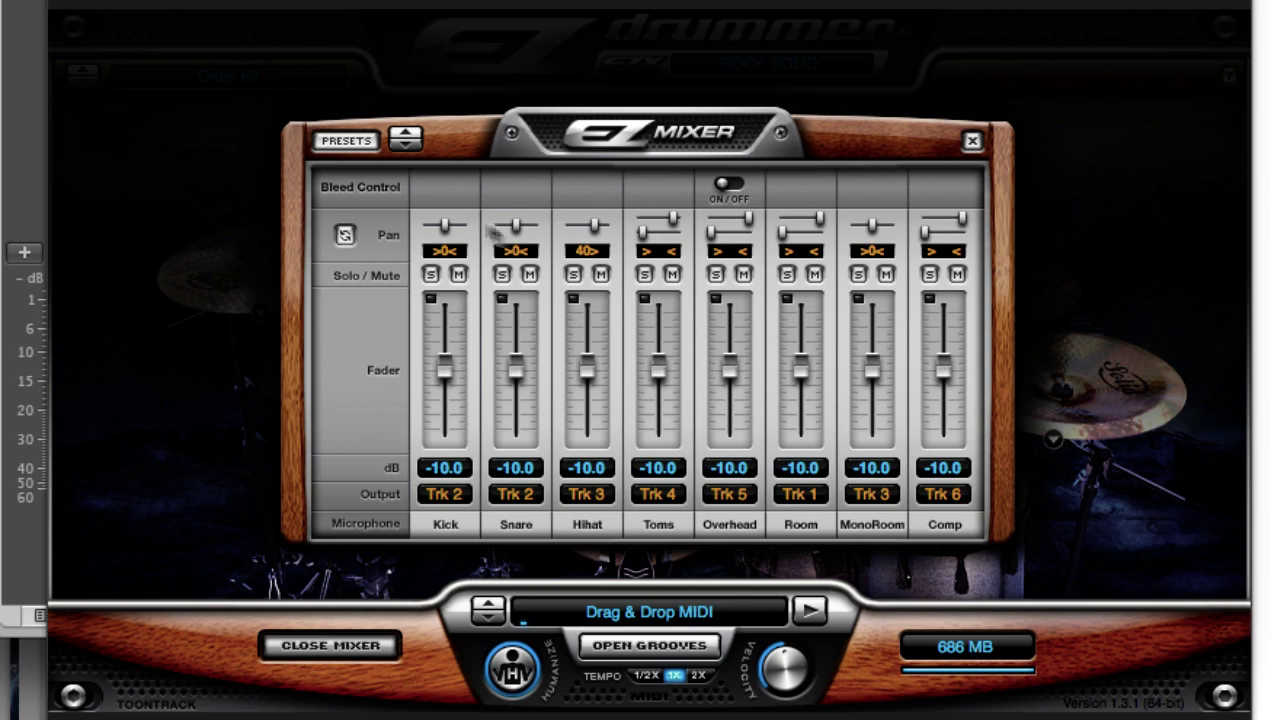
Pan Kick and Hihat hard left, and Snare and MonoRoom hard right in the EZ Mixer.
left_click_drag(446, 232, 416, 232)
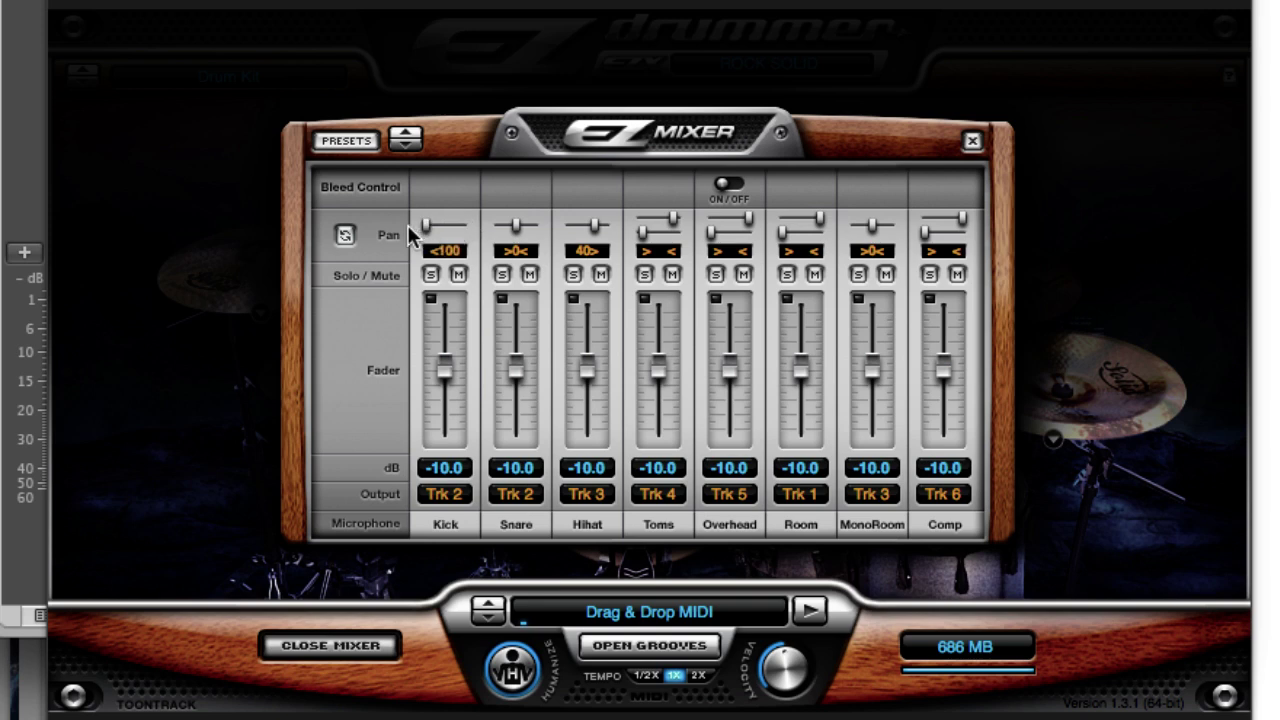
left_click_drag(516, 226, 566, 230)
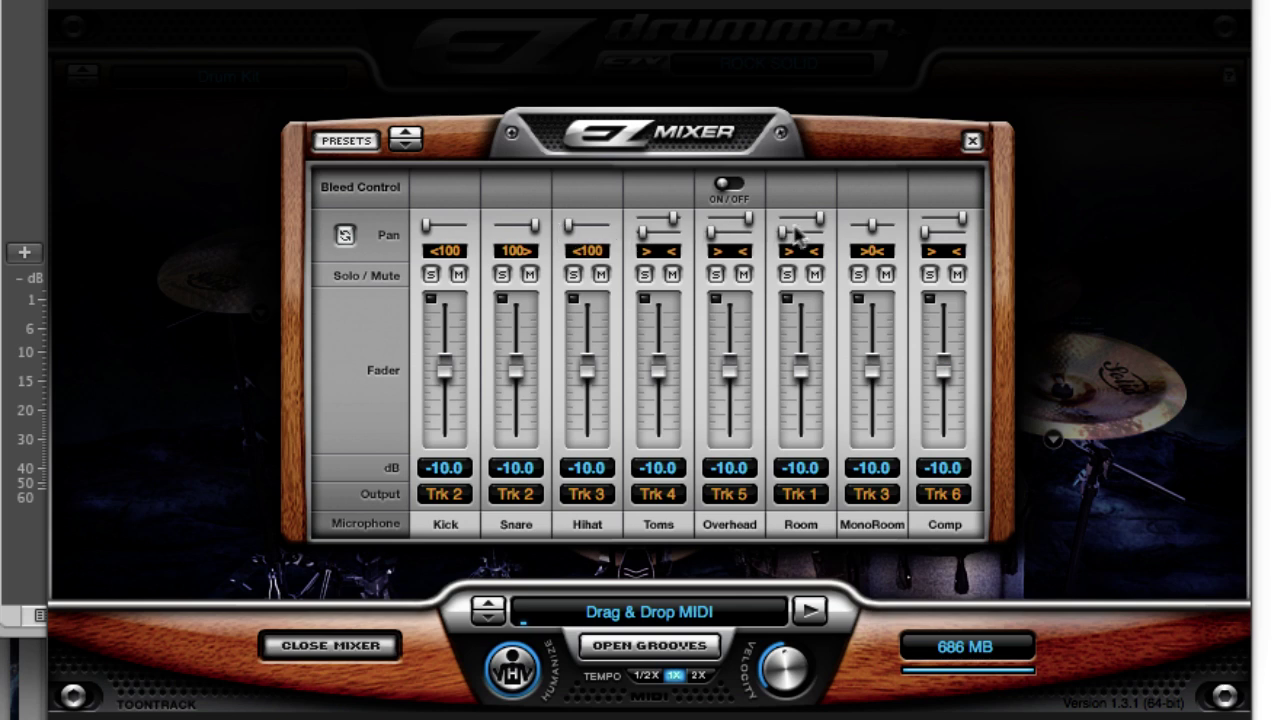
left_click_drag(870, 225, 918, 228)
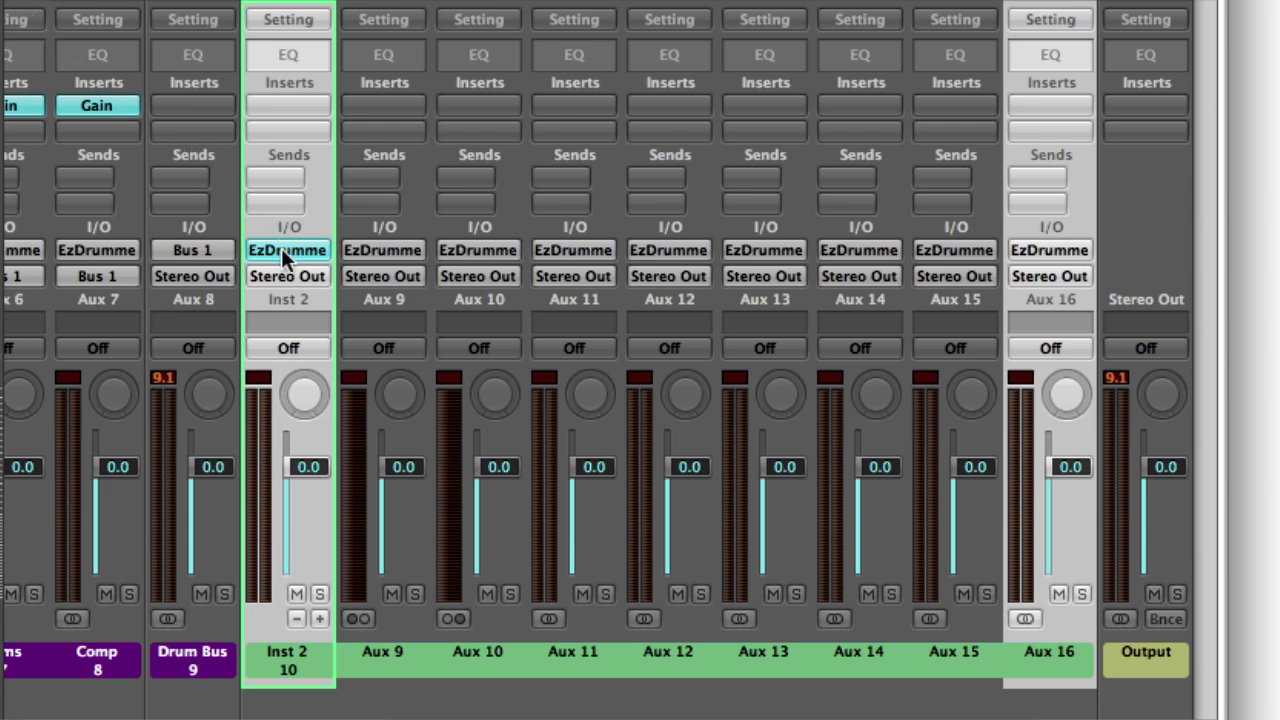
Set the inputs of Aux 9 and Aux 10 to Inst 2's EzDrummer 3-4.
left_click(369, 250)
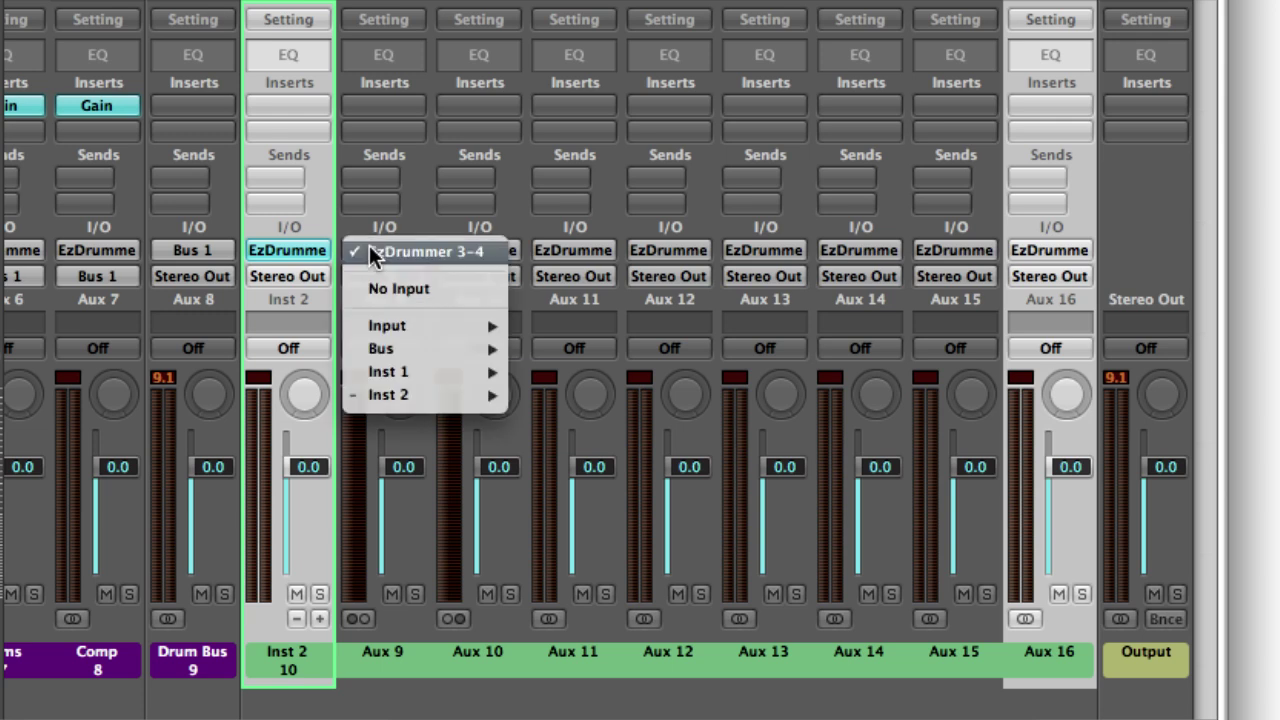
mouse_move(430, 394)
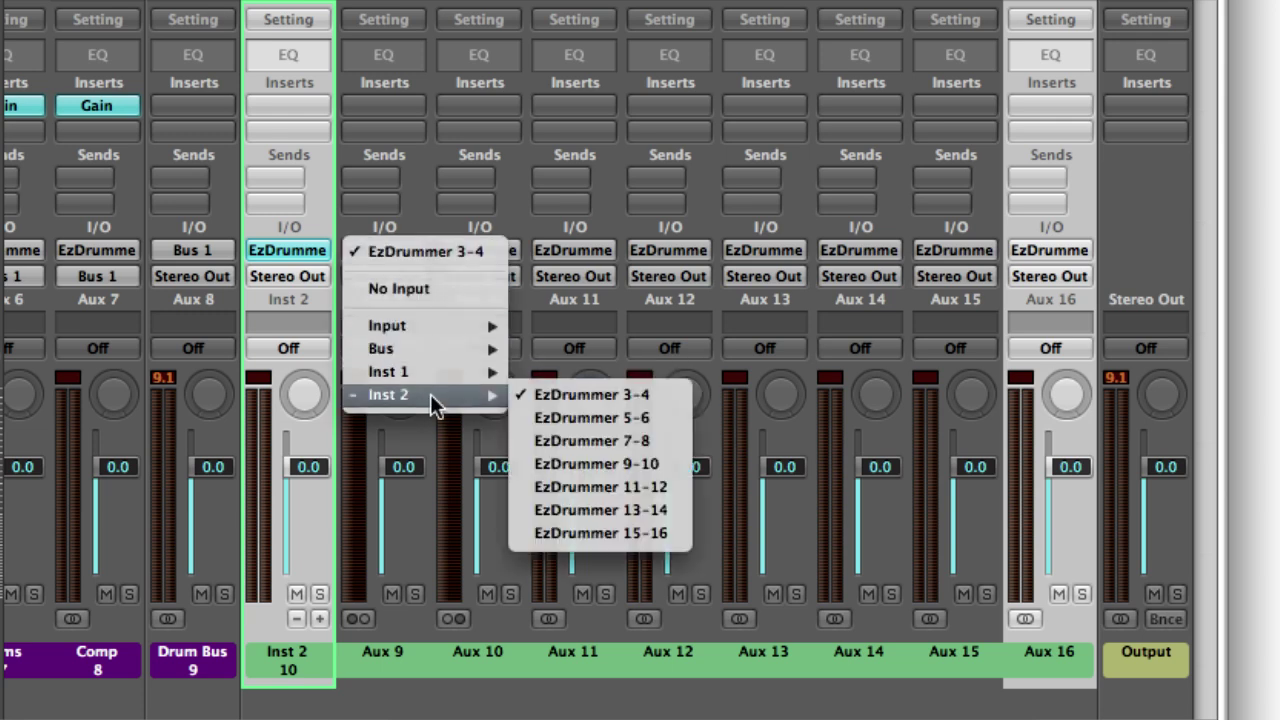
left_click(531, 399)
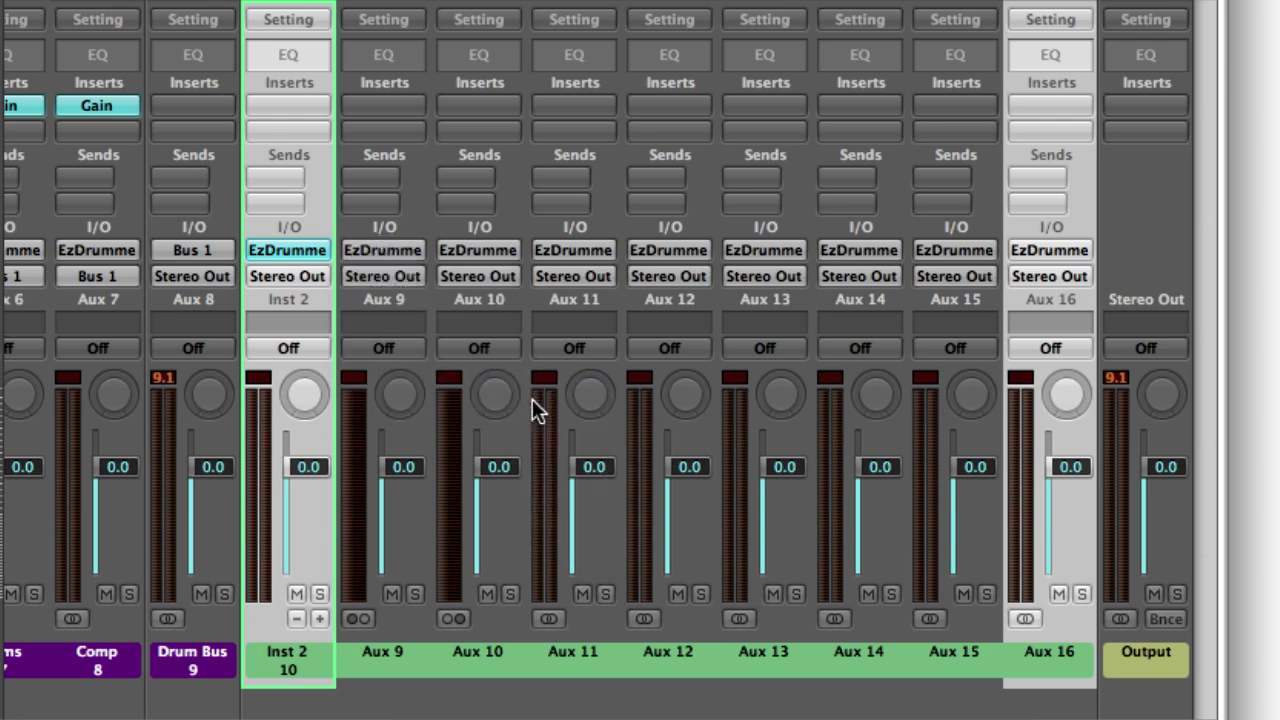
left_click(477, 250)
mouse_move(520, 394)
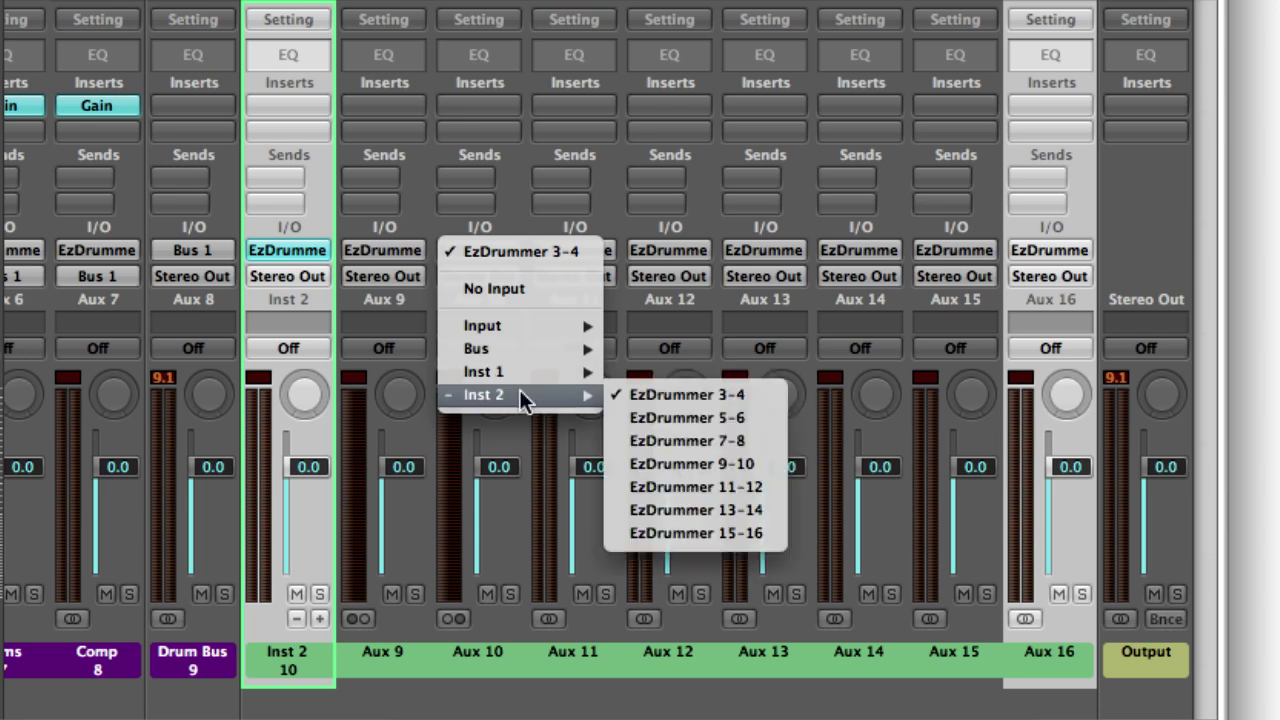
left_click(616, 400)
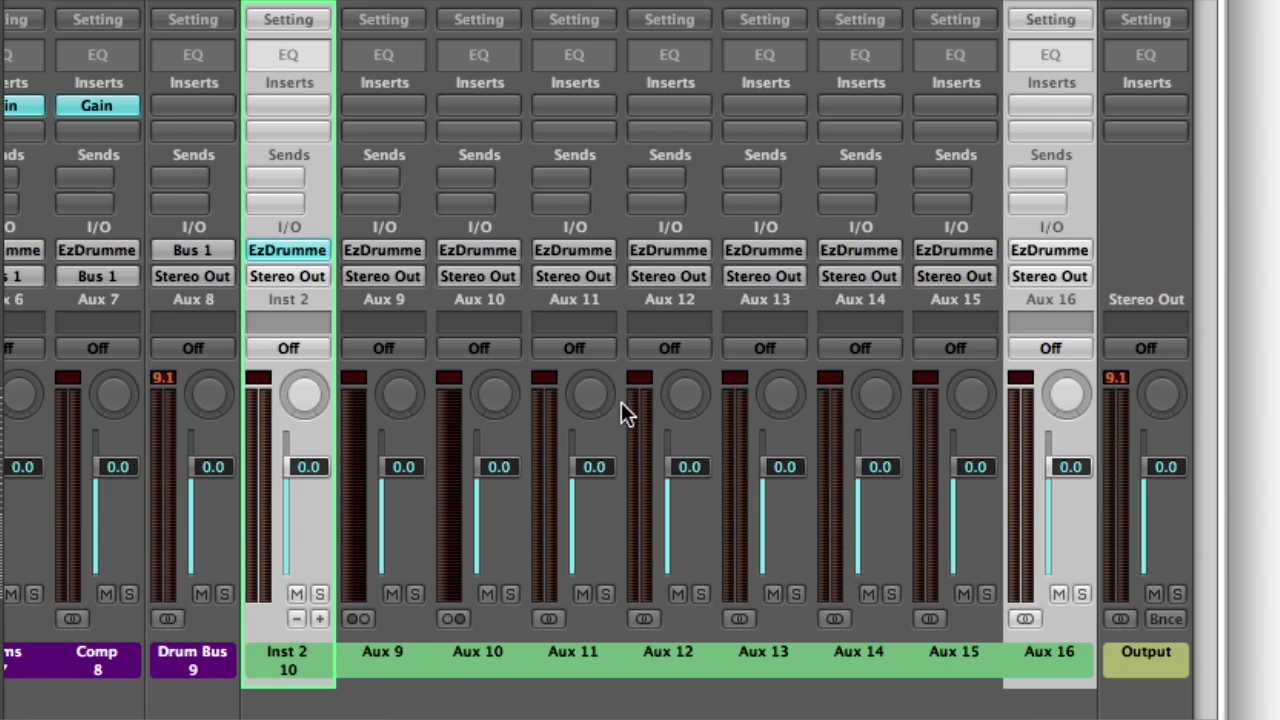
Set the inputs of Aux 11 and Aux 12 to Inst 2's EzDrummer 5-6.
left_click(597, 248)
mouse_move(676, 396)
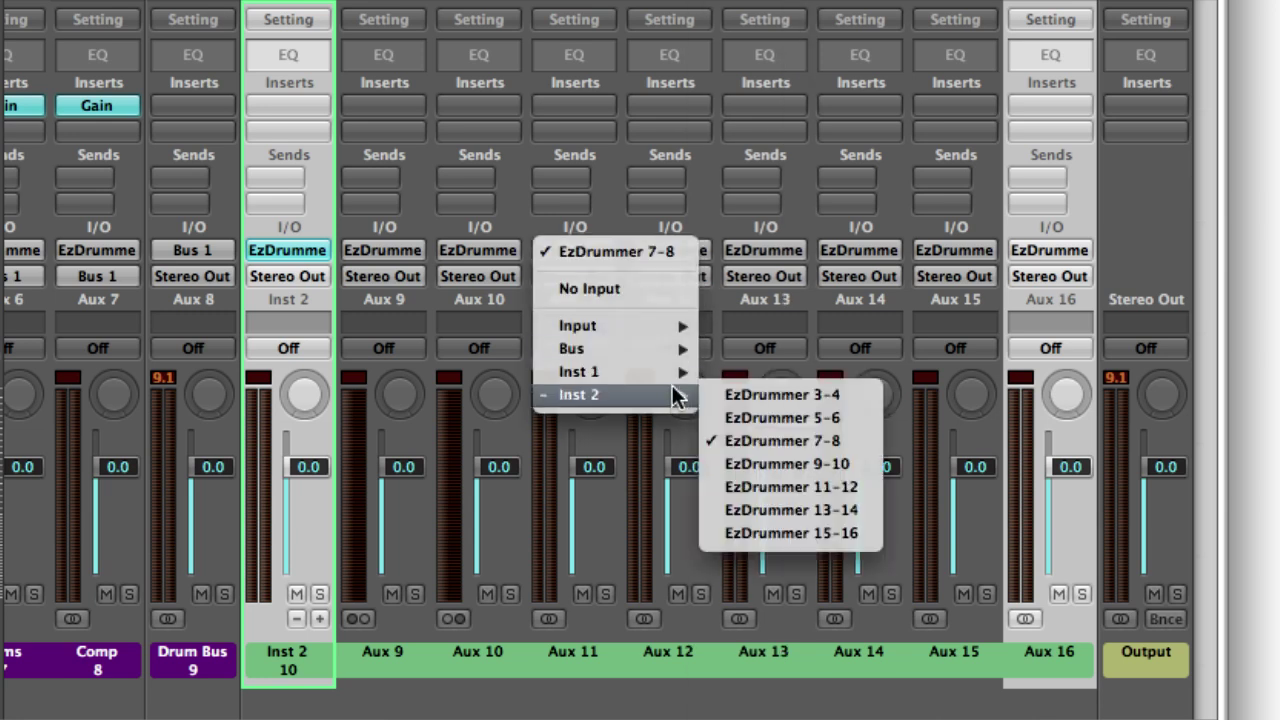
left_click(782, 419)
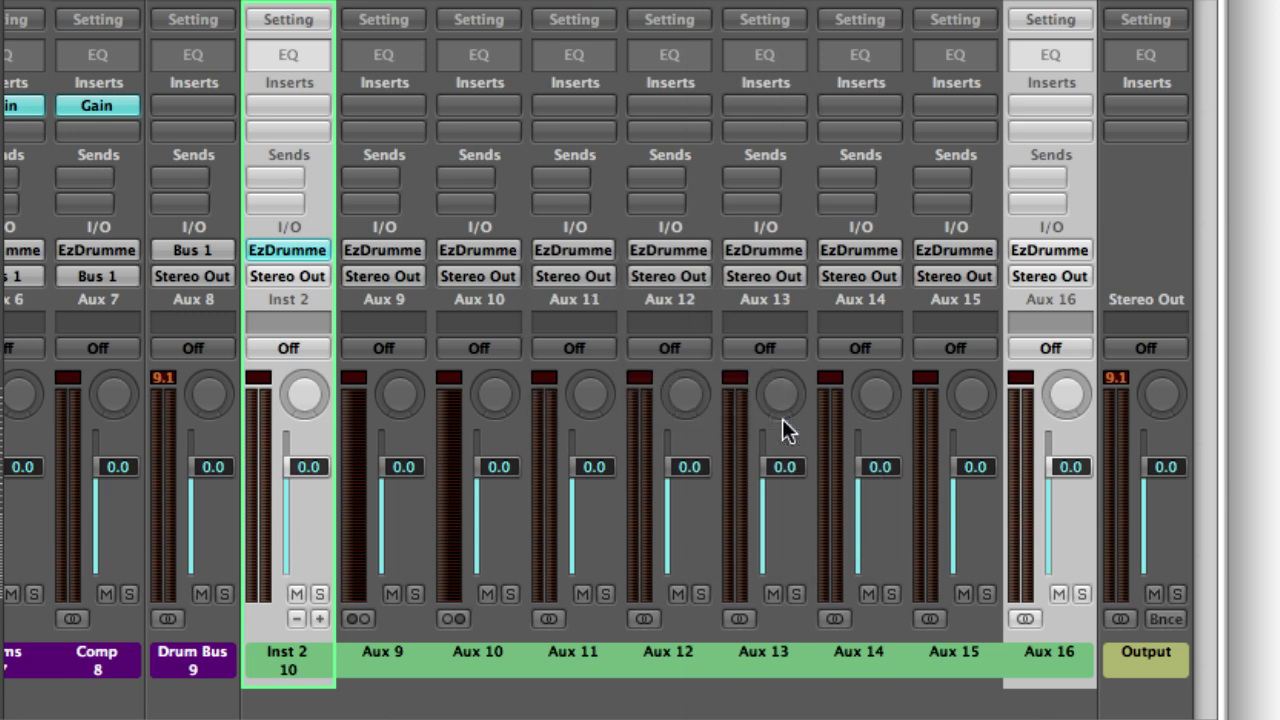
left_click(650, 248)
mouse_move(757, 396)
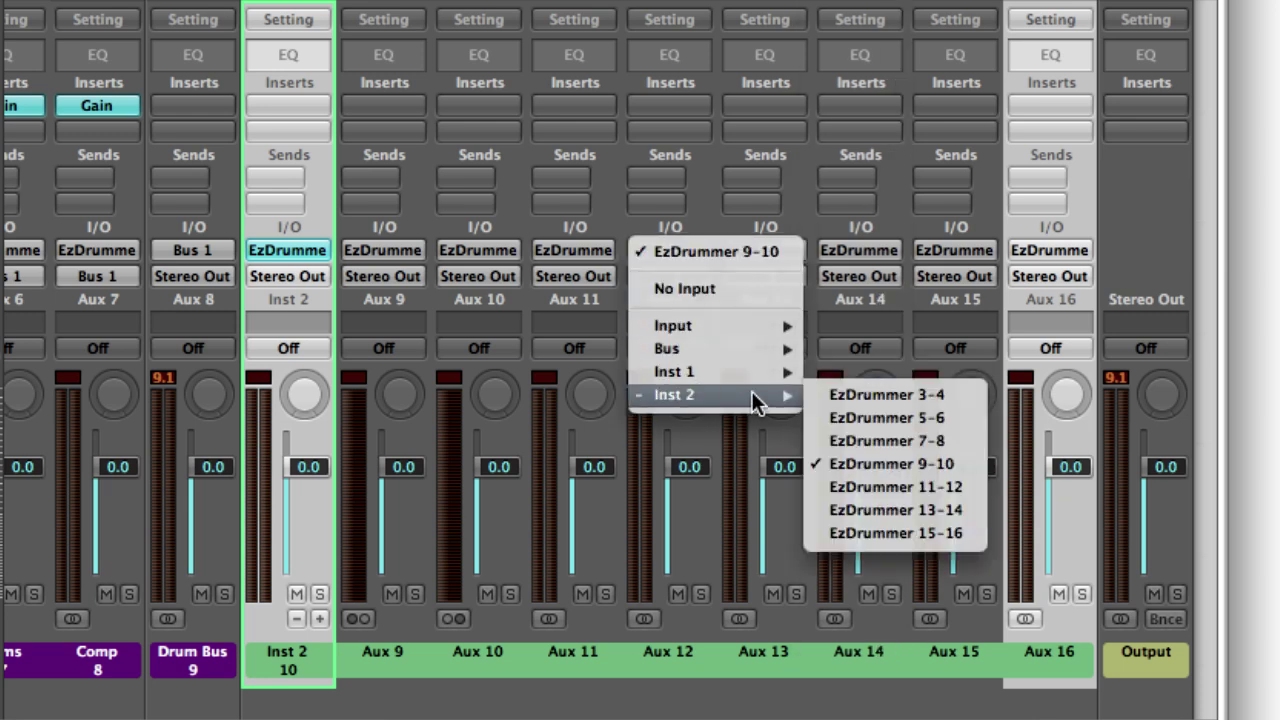
left_click(841, 418)
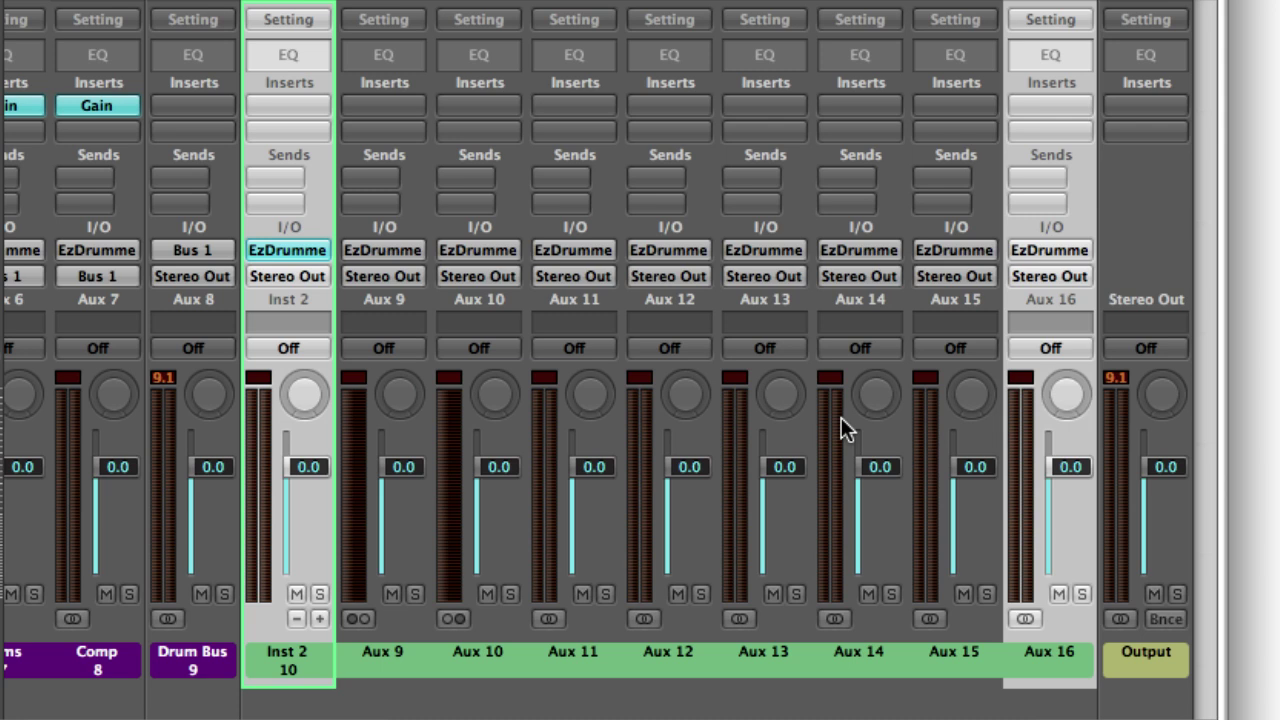
Set the input of Aux 13 to Inst 2's EzDrummer 7-8.
left_click(758, 250)
mouse_move(815, 394)
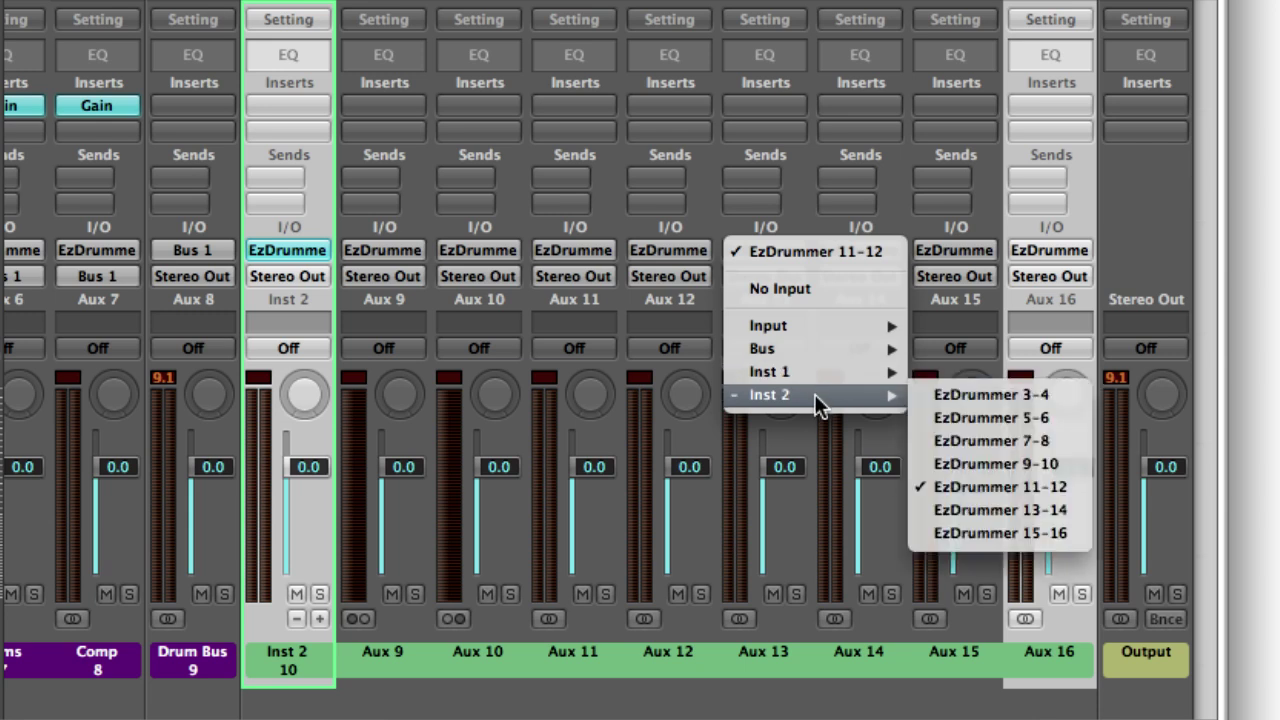
left_click(934, 442)
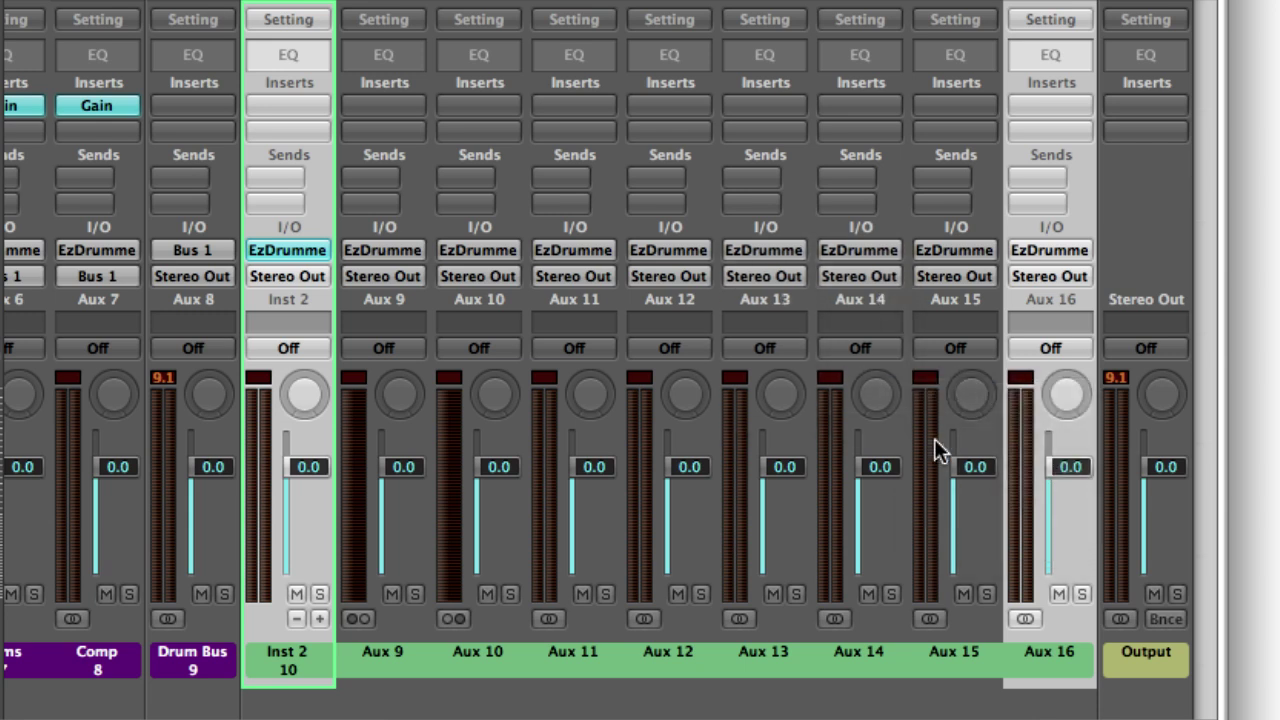
Set the channel format of Aux 11 to Left and Aux 12 to Right.
left_click(546, 618)
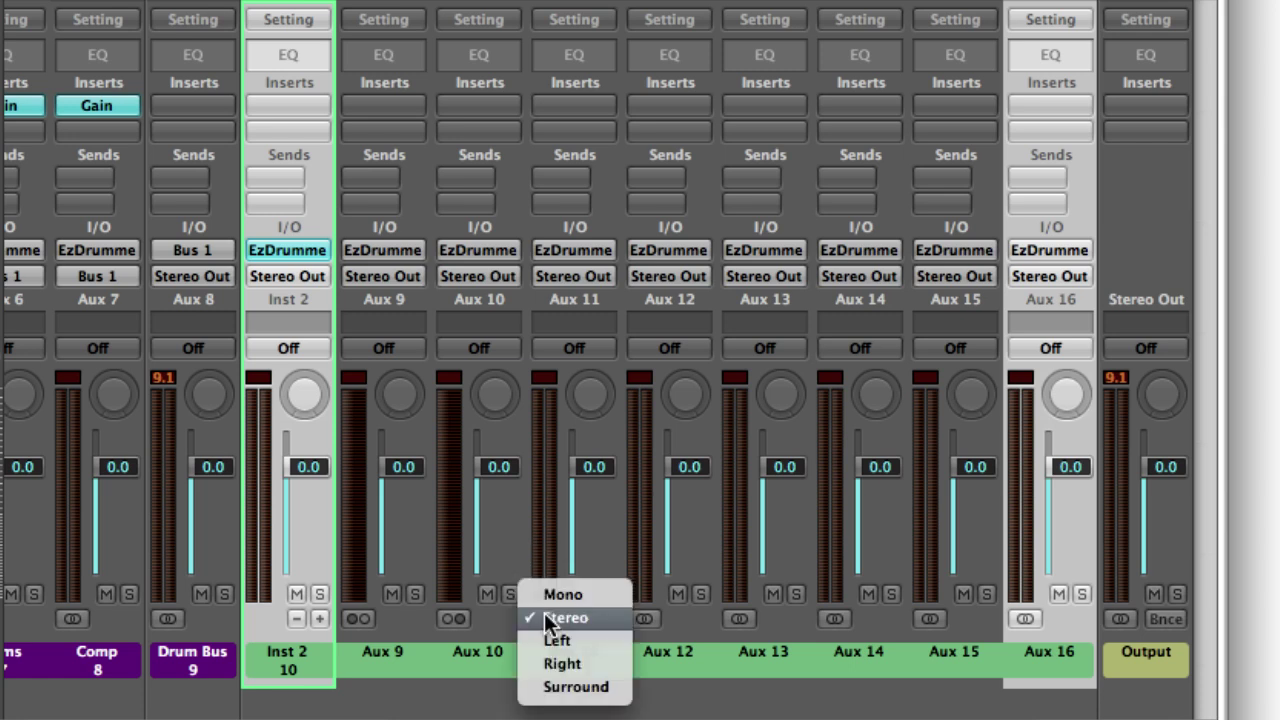
left_click(552, 641)
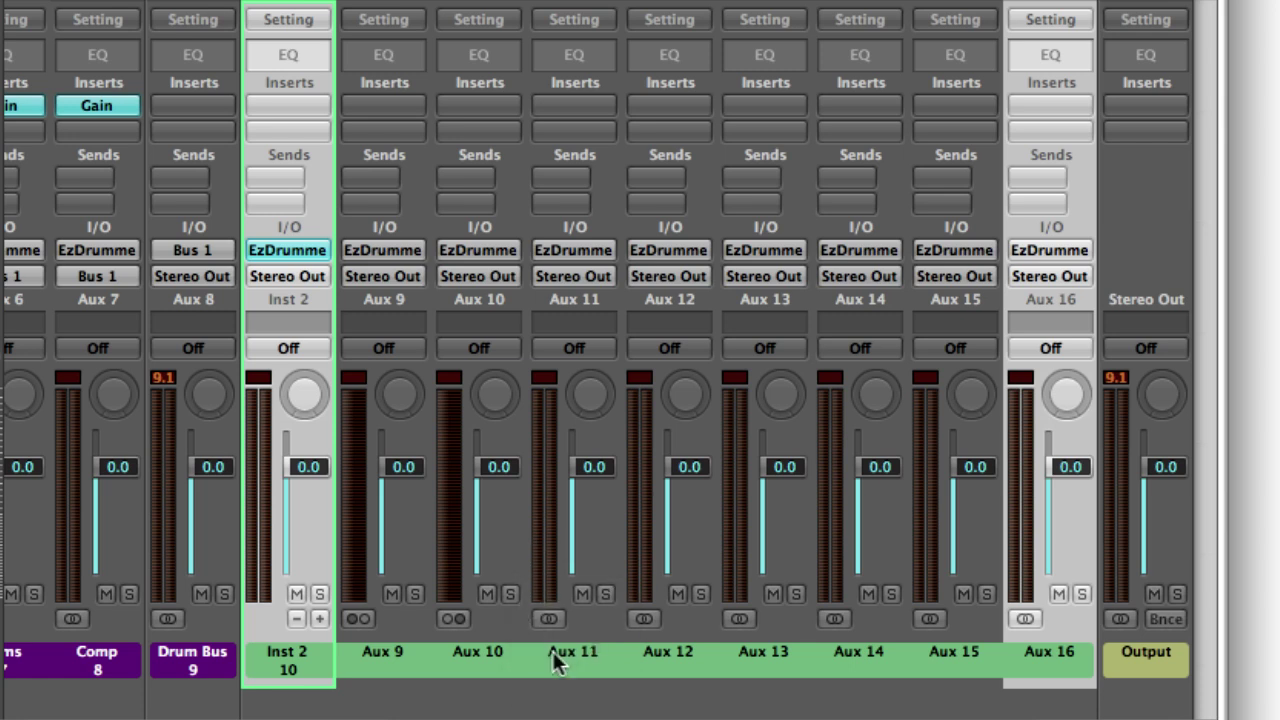
left_click(642, 620)
left_click(651, 674)
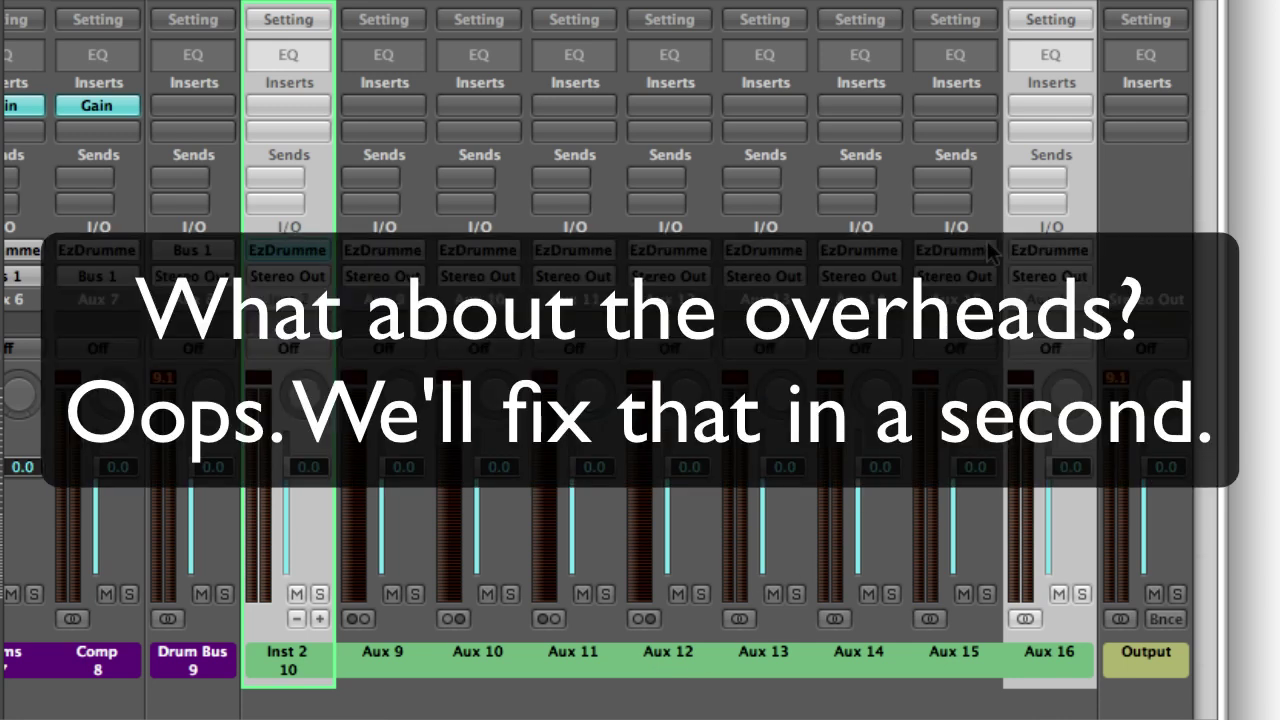
Set the input of Aux 15 to Inst 2's EzDrummer 11-12, and close the Drum Room EzDrummer window.
left_click(947, 251)
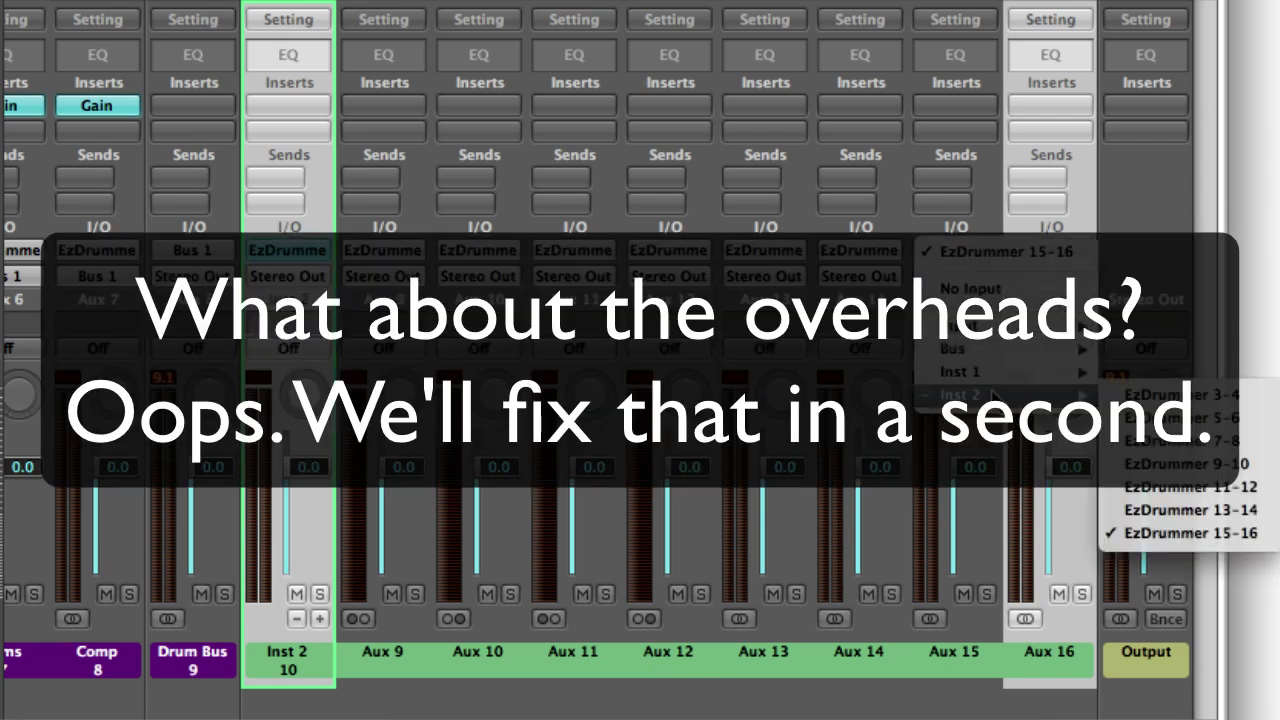
mouse_move(995, 395)
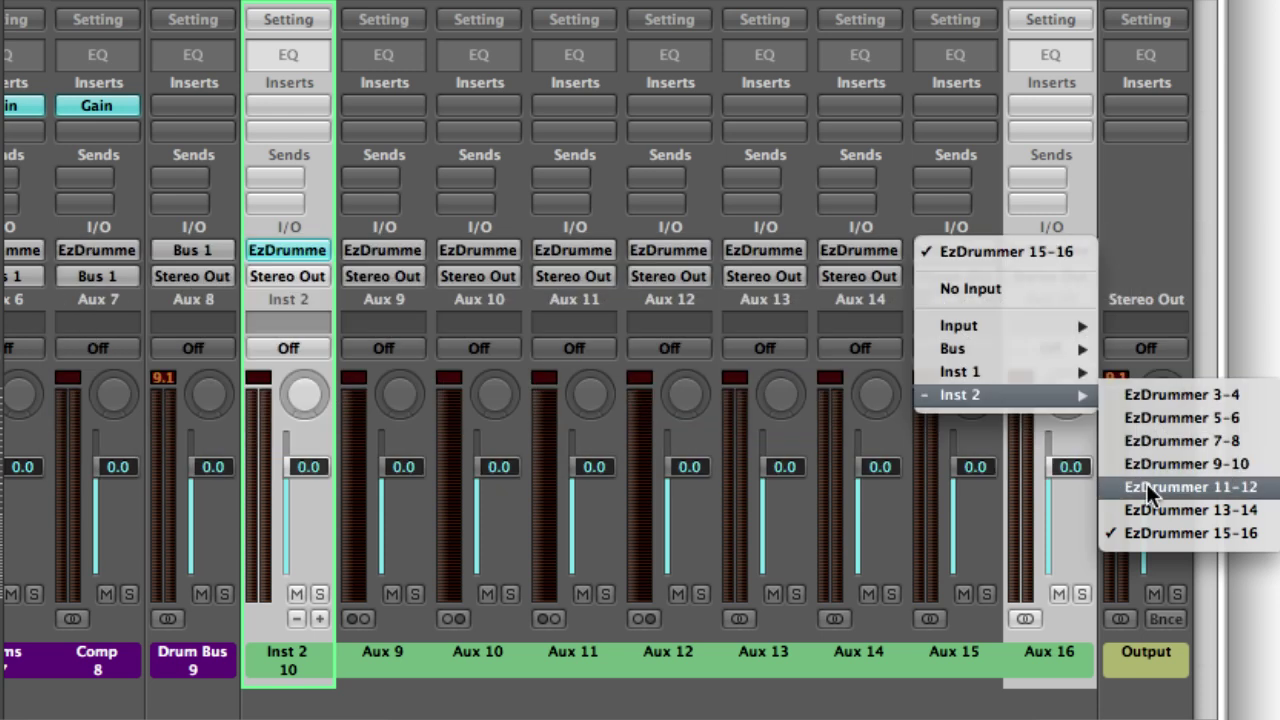
left_click(1146, 485)
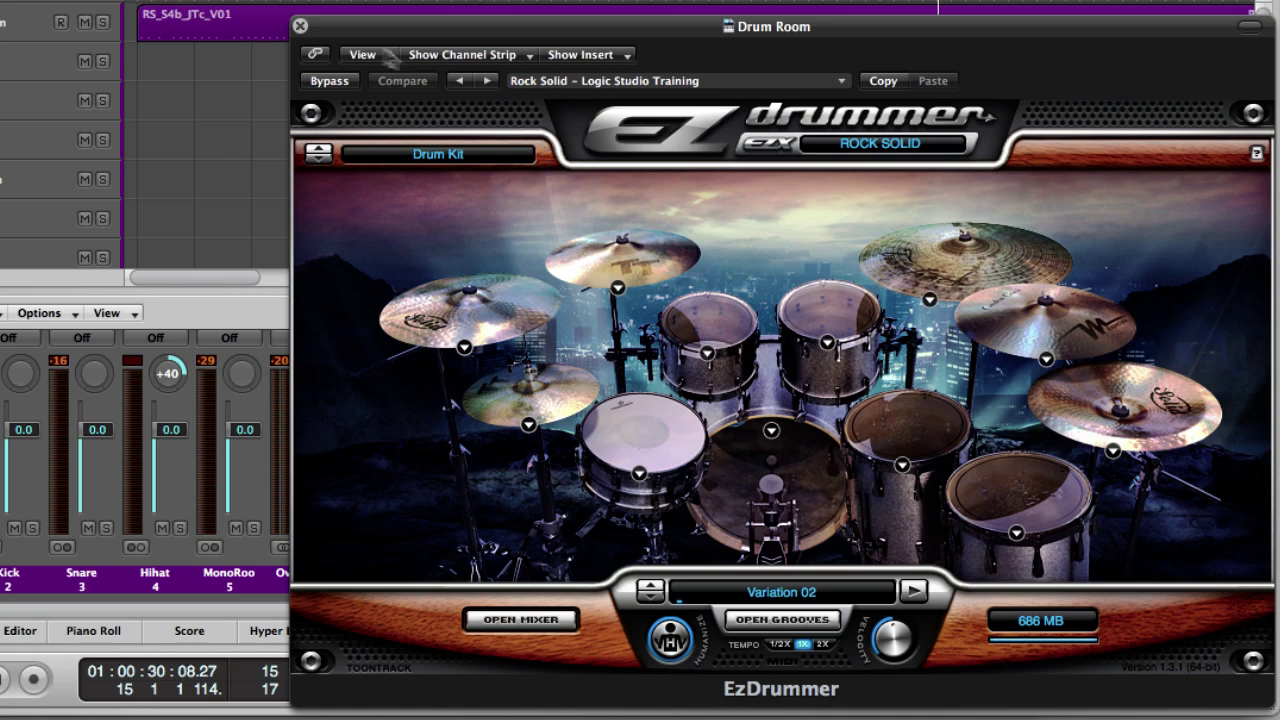
left_click(300, 26)
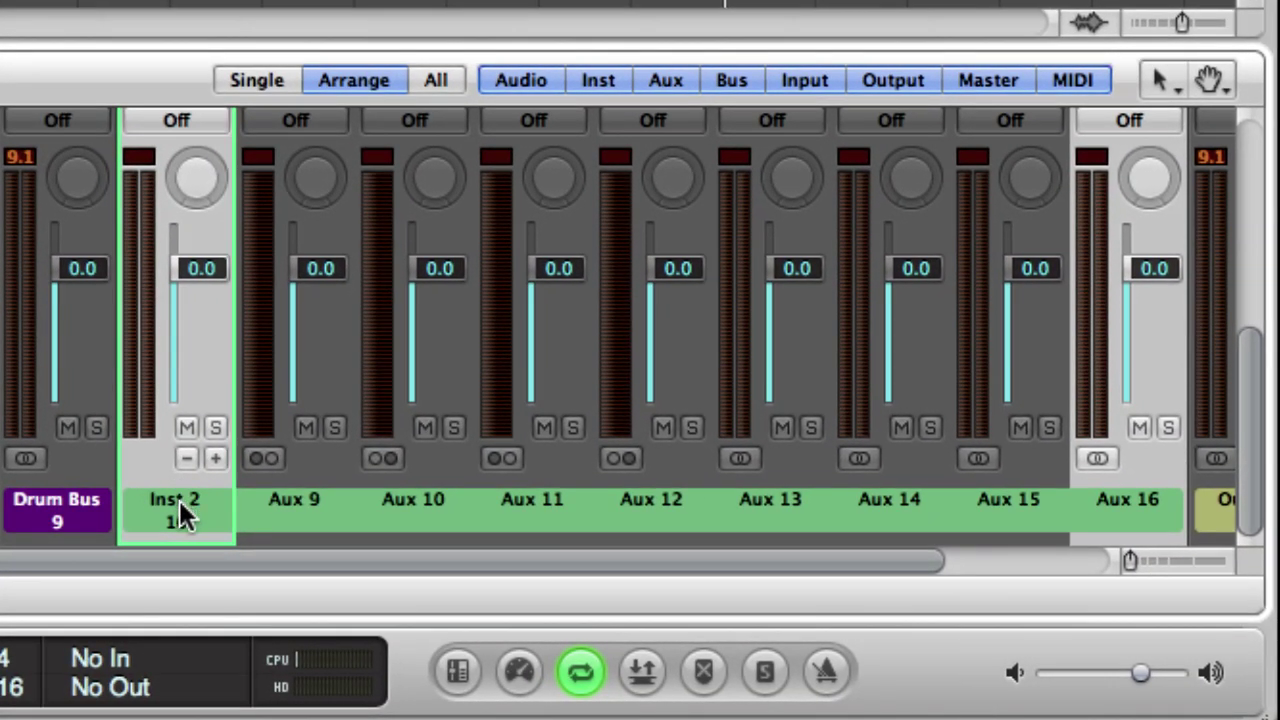
Rename Inst 2 as Room, Aux 9 as Kick, Aux 10 as Snare and Aux 11 as Hihat.
double_click(180, 504)
type("Room")
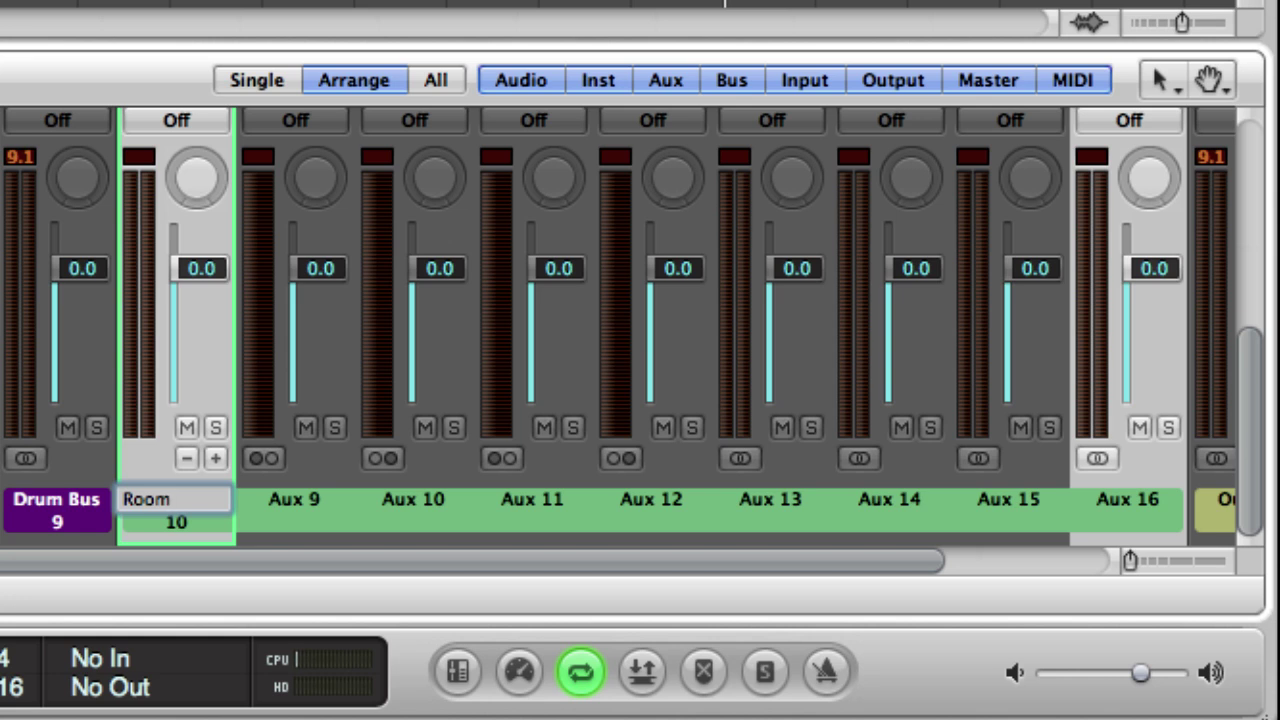
key("Tab")
type("Kick")
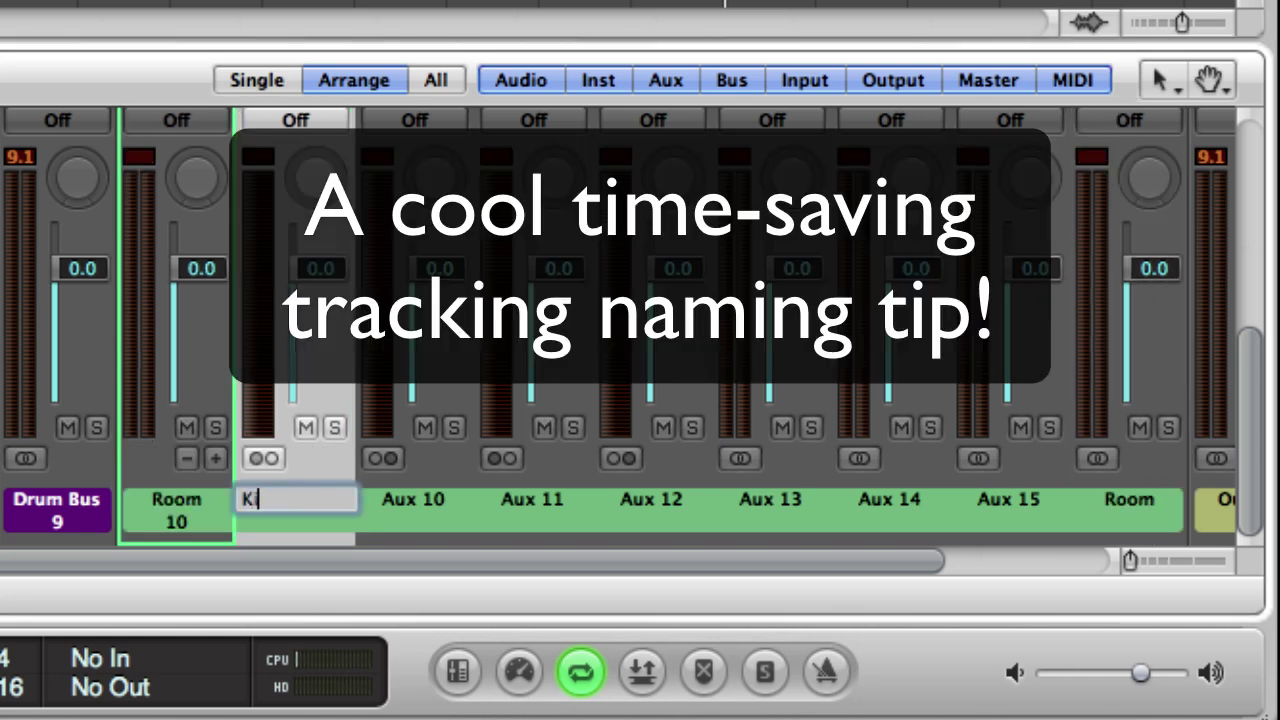
key("Tab")
type("Snare")
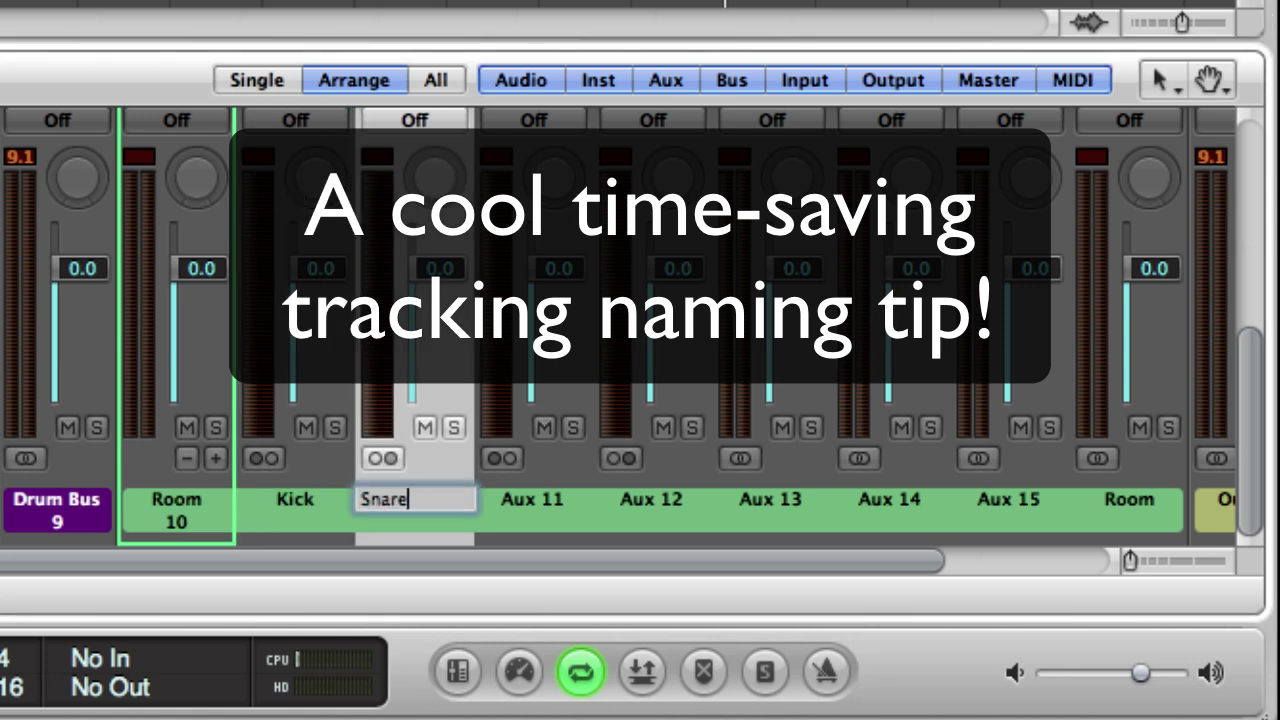
key("Tab")
type("Hihat")
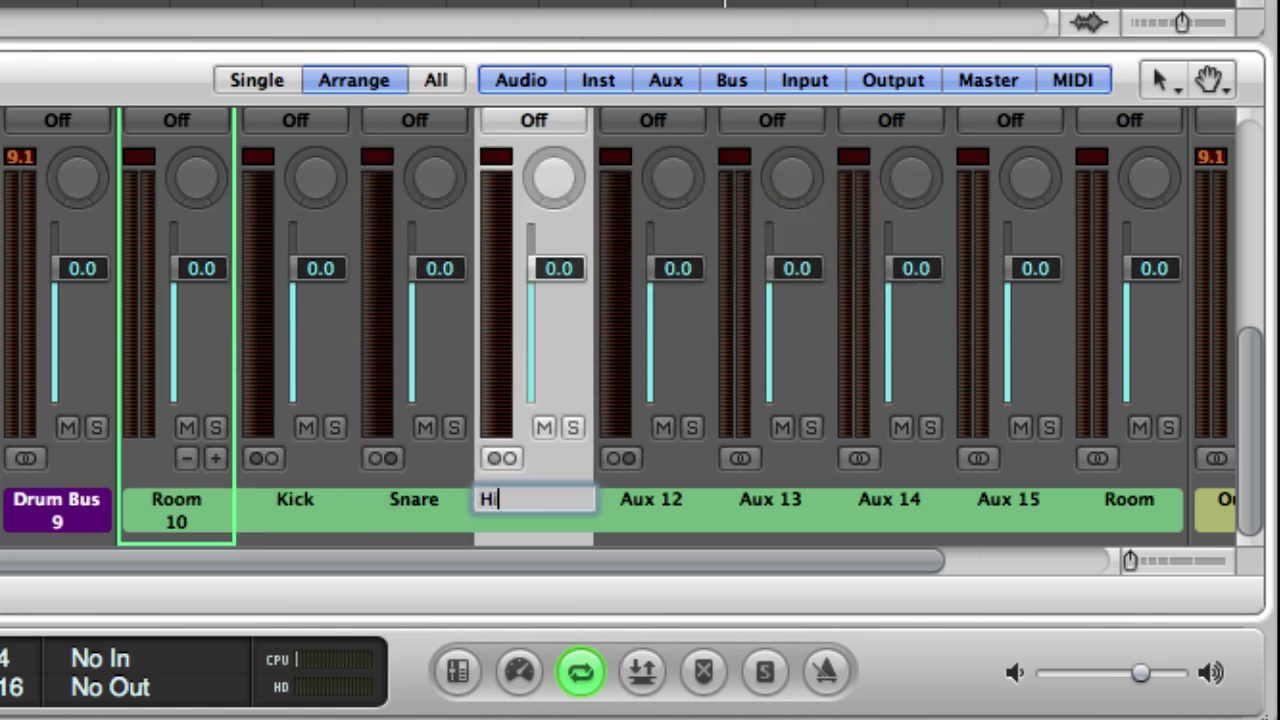
Rename Aux 12 as MonoRoom, Aux 13 as Toms, Aux 14 as Overhead and Aux 15 as Comp.
key("Tab")
type("MonoRoo")
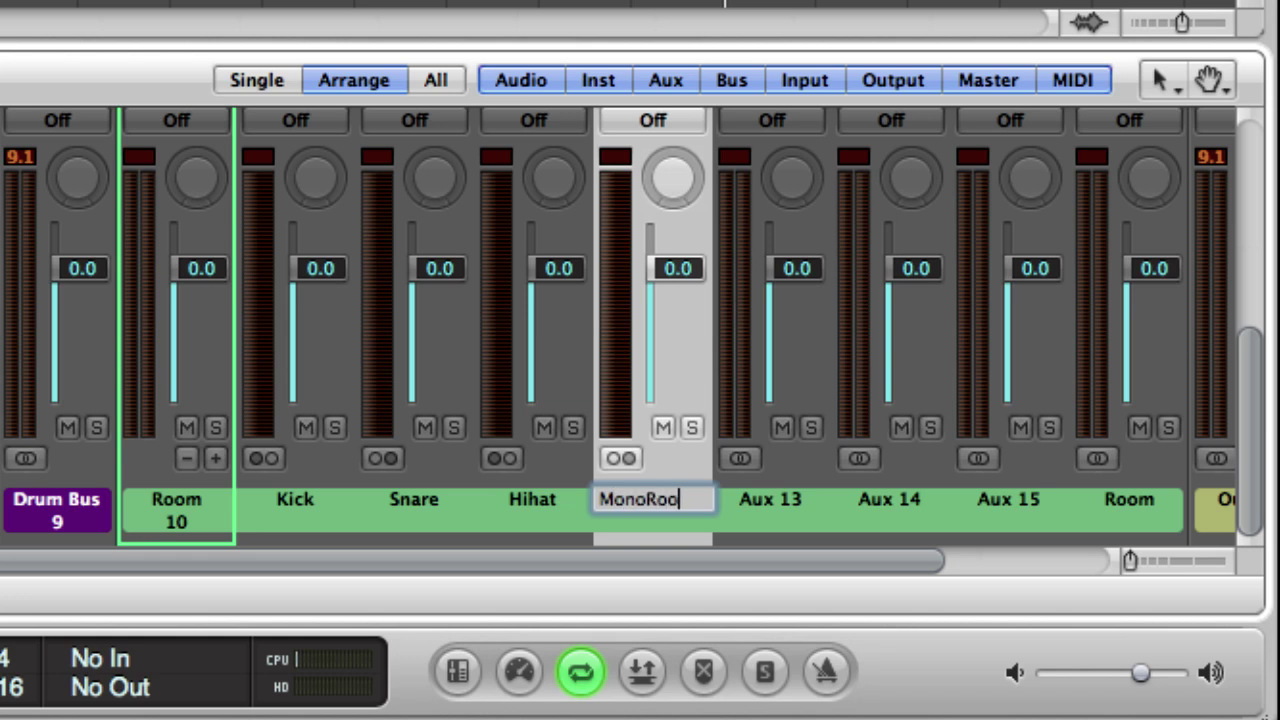
key("Tab")
type("Toms")
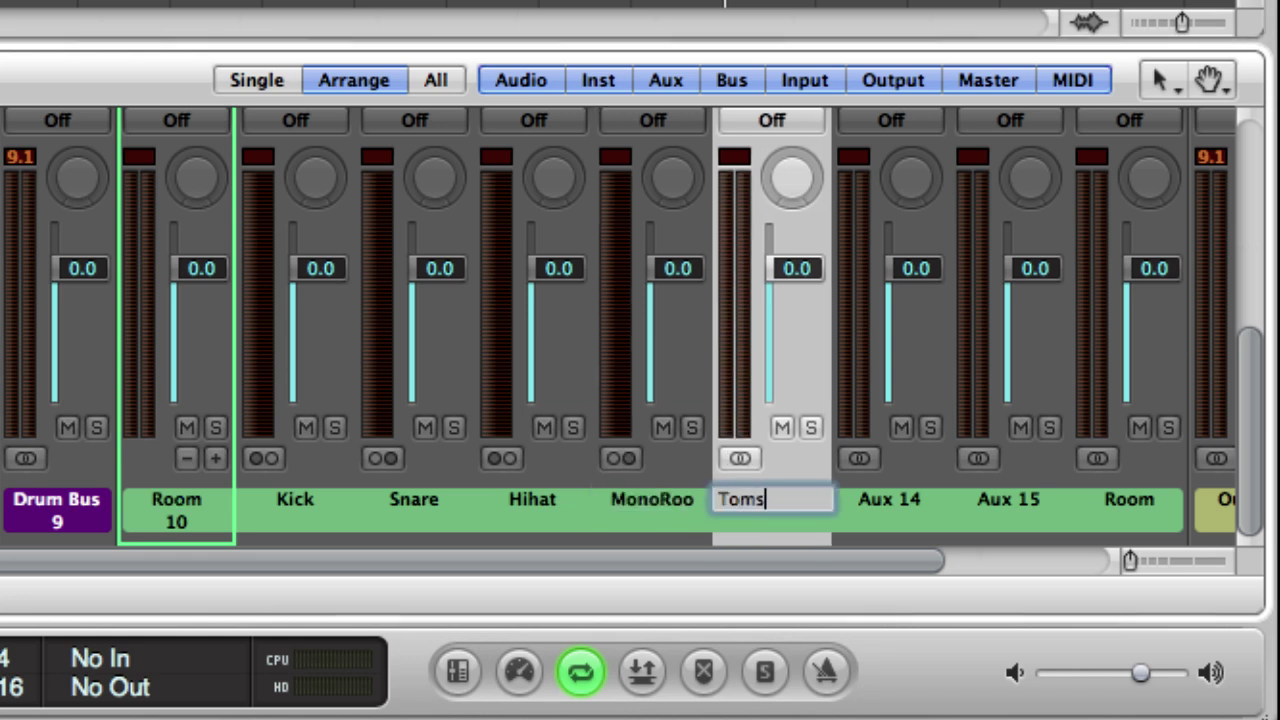
key("Tab")
type("Overhead")
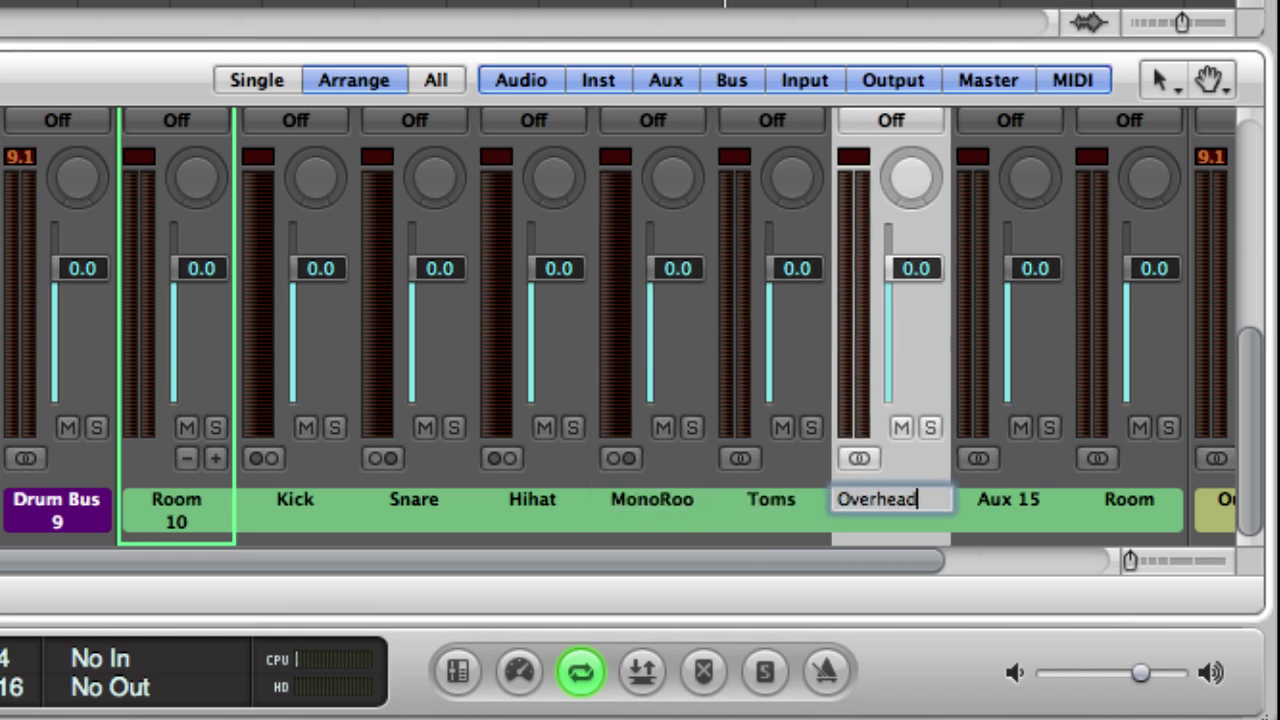
key("Tab")
type("Comp")
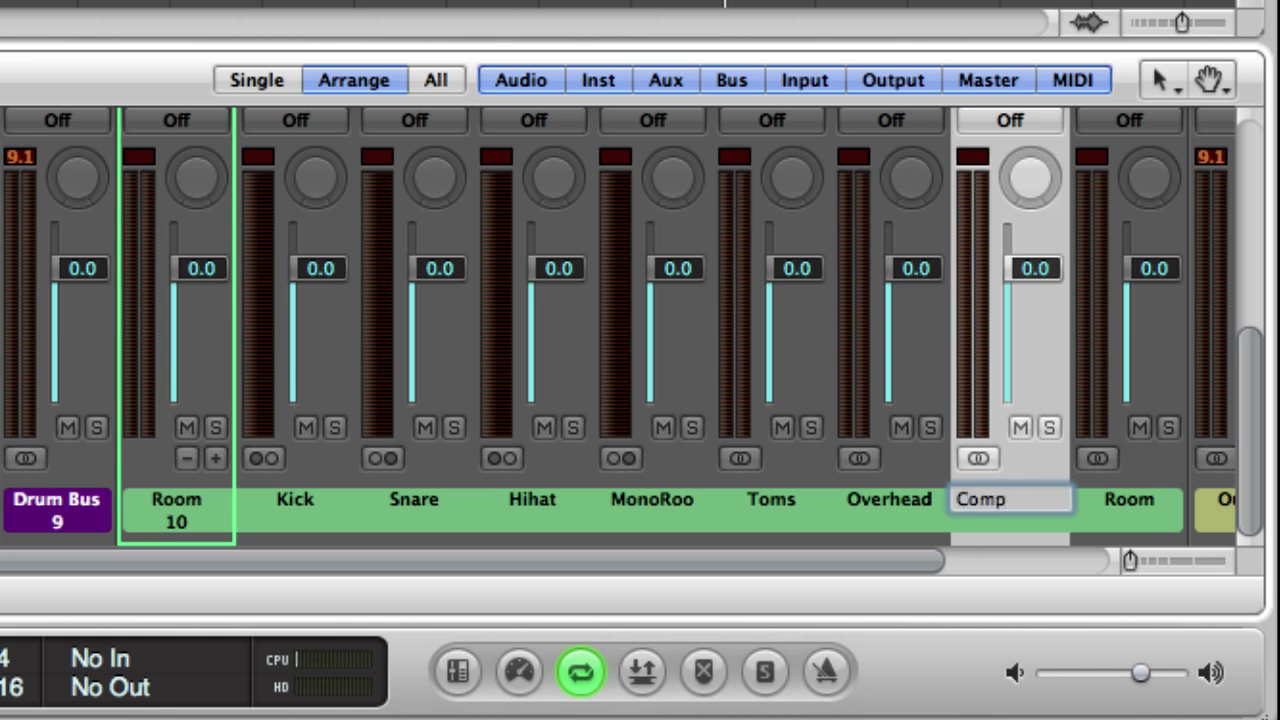
key("Tab")
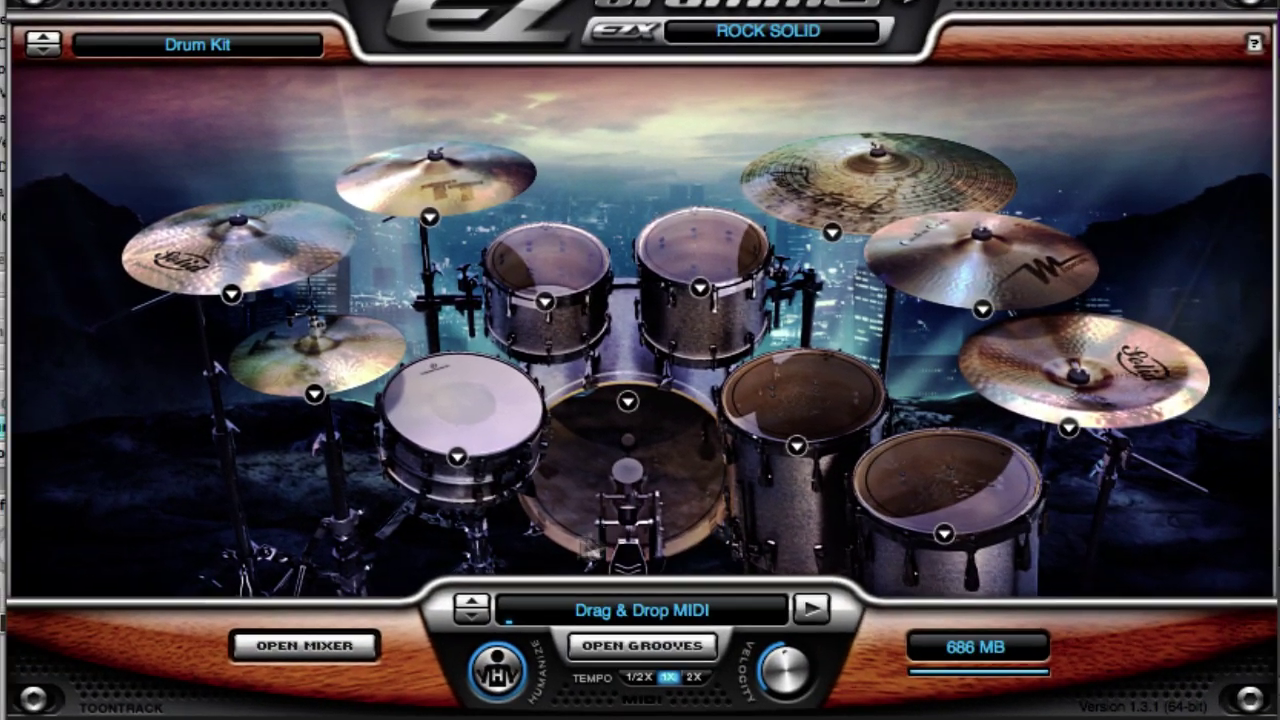
Check the microphone names and output assignments in EZdrummer's mixer, and close the mixer.
left_click(318, 645)
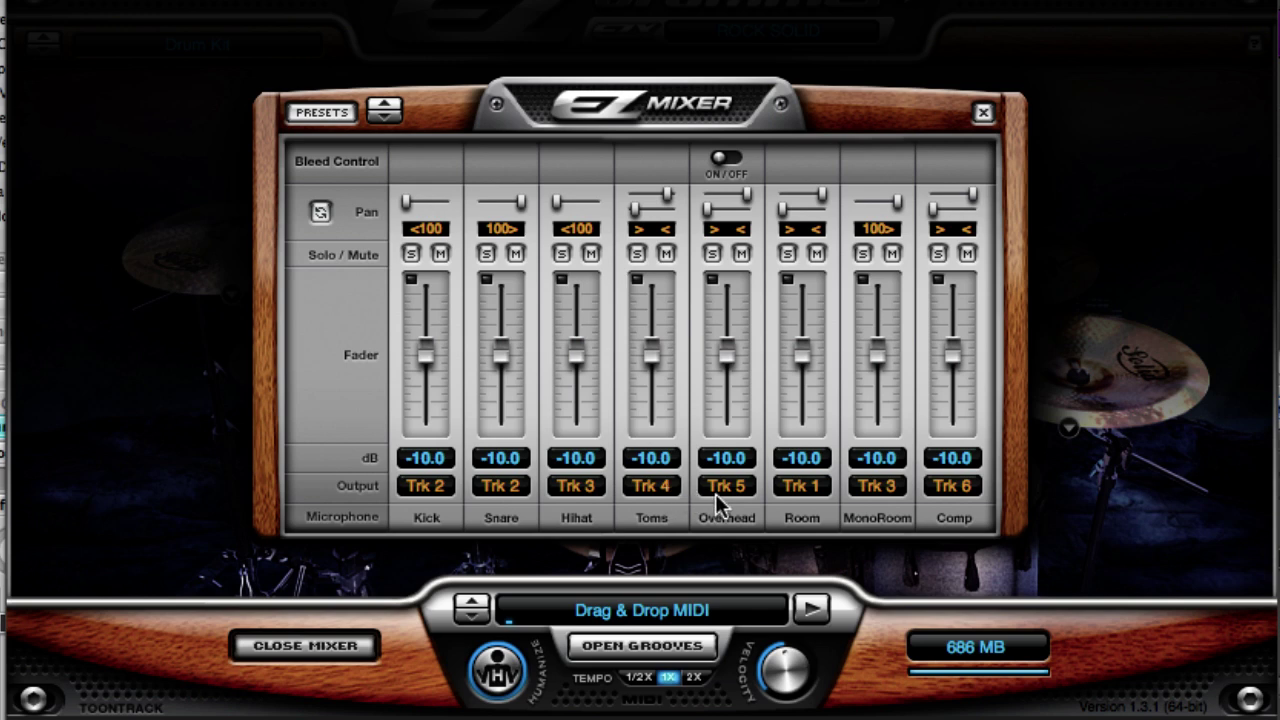
left_click(983, 114)
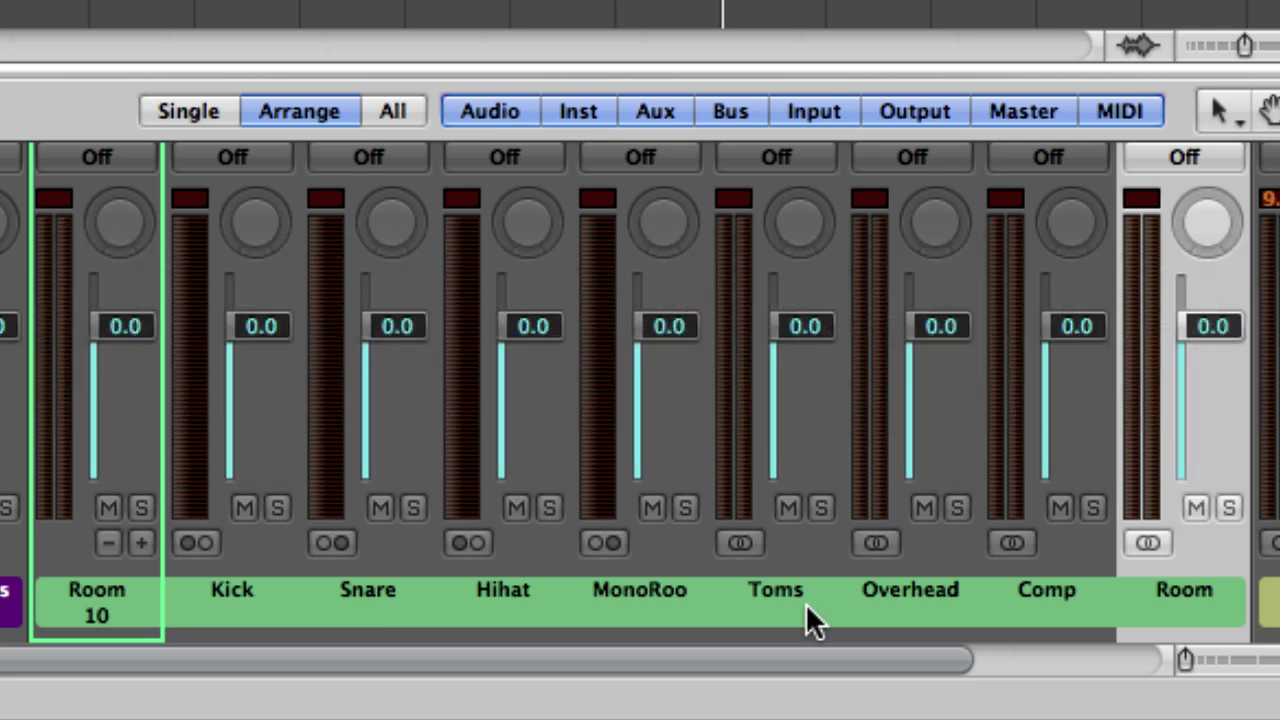
Remove the surplus last aux channel, the duplicate named Room, from the instrument's multi-output channels.
left_click(249, 628)
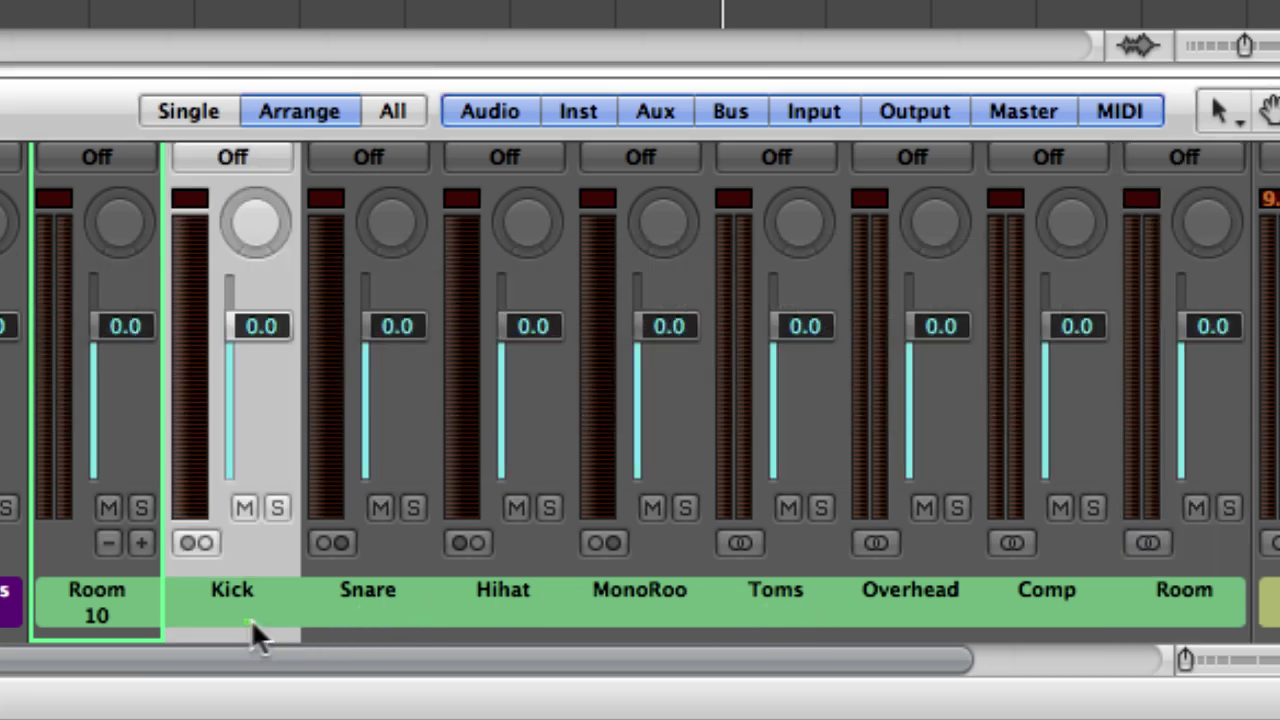
left_click_drag(251, 618, 1025, 614)
left_click(1175, 600)
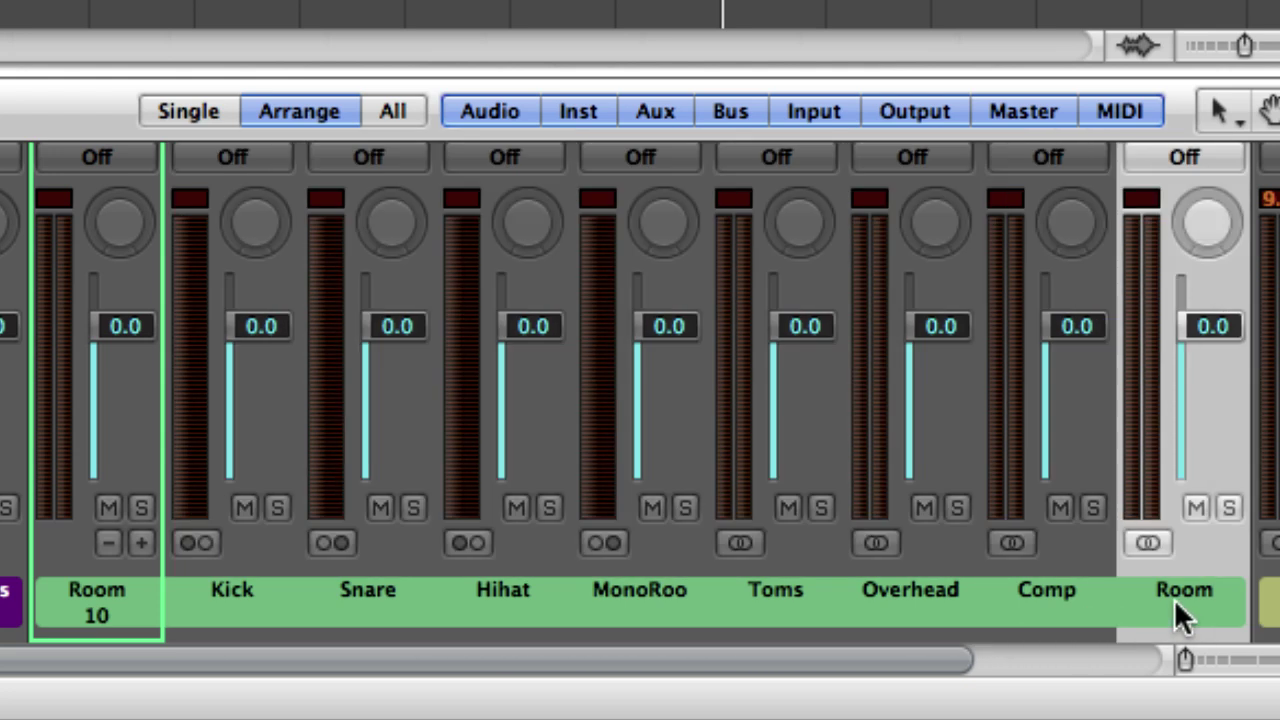
left_click(111, 549)
Create arrange tracks for the aux channels Kick through Comp.
left_click(226, 604)
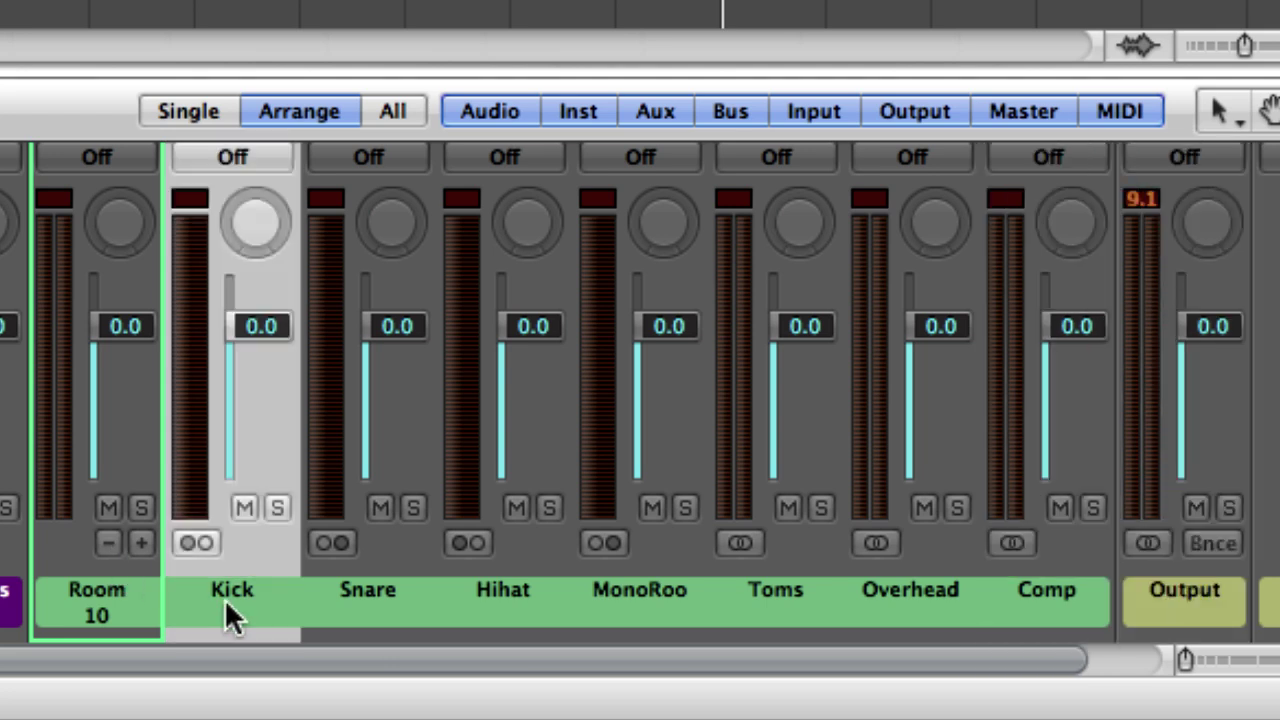
left_click_drag(225, 603, 1029, 610)
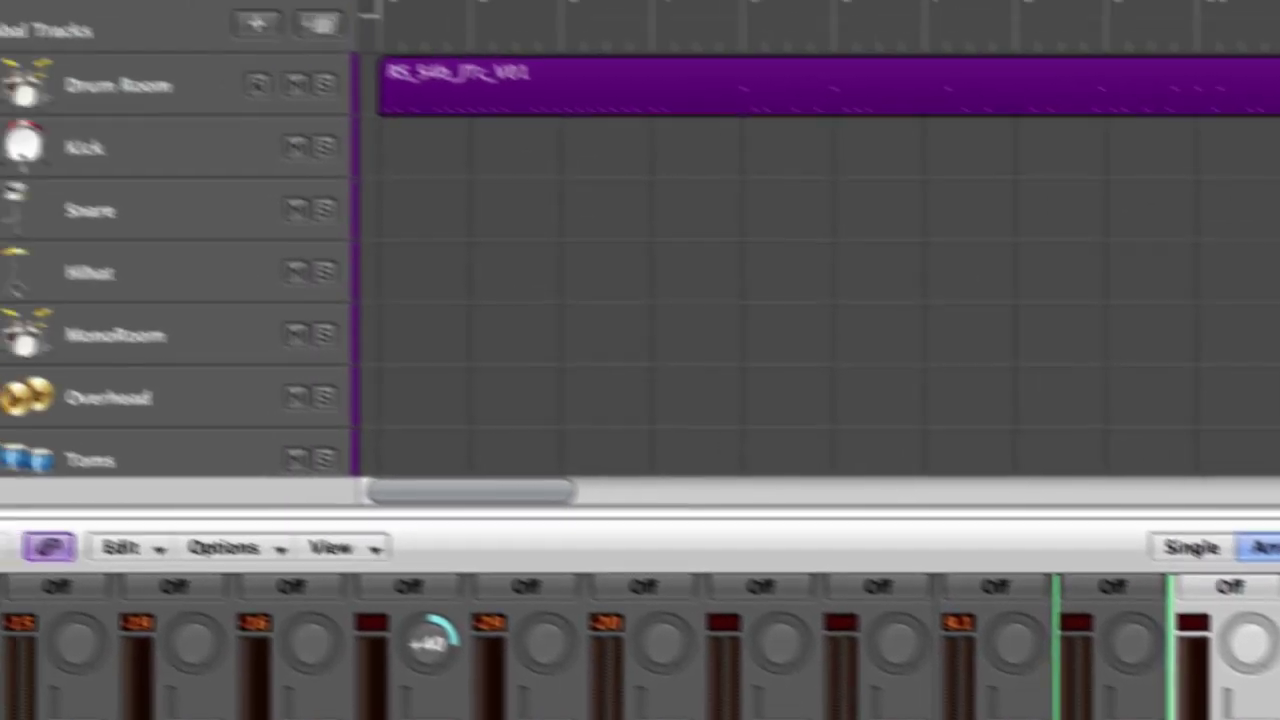
scroll(1135, 445, "down", 3)
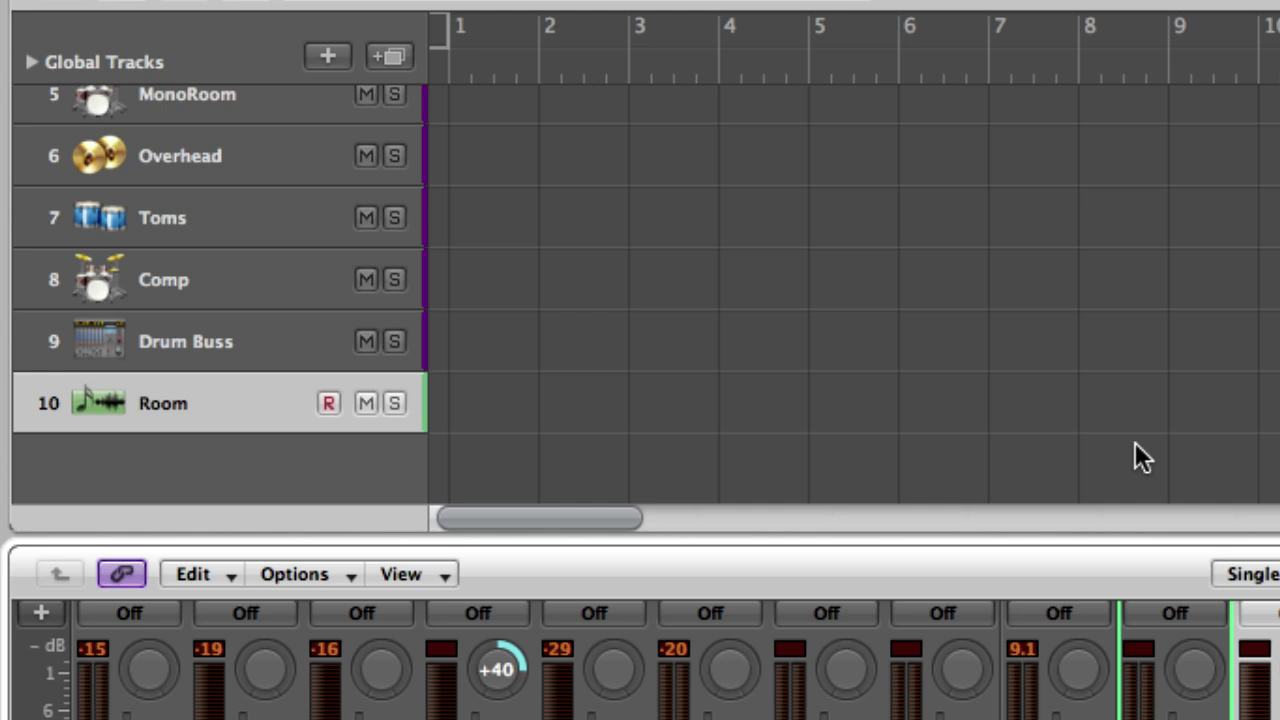
scroll(1135, 443, "down", 5)
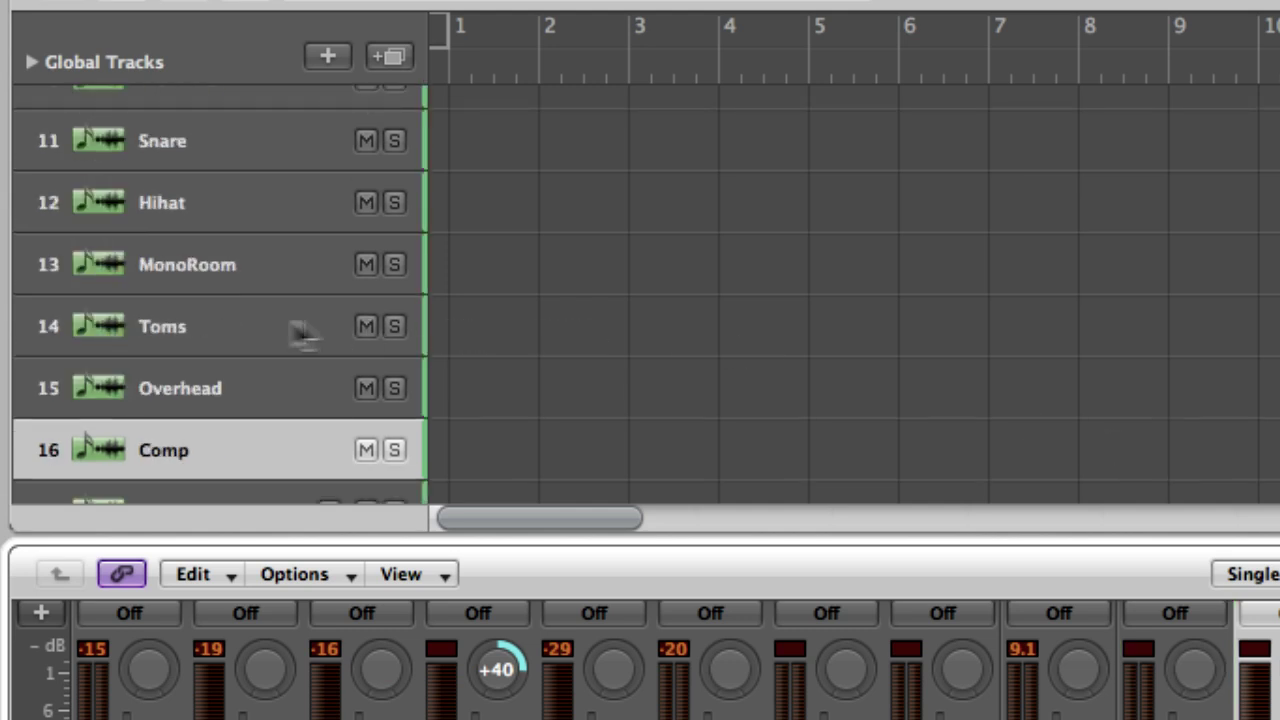
scroll(285, 325, "up", 2)
scroll(277, 329, "down", 1)
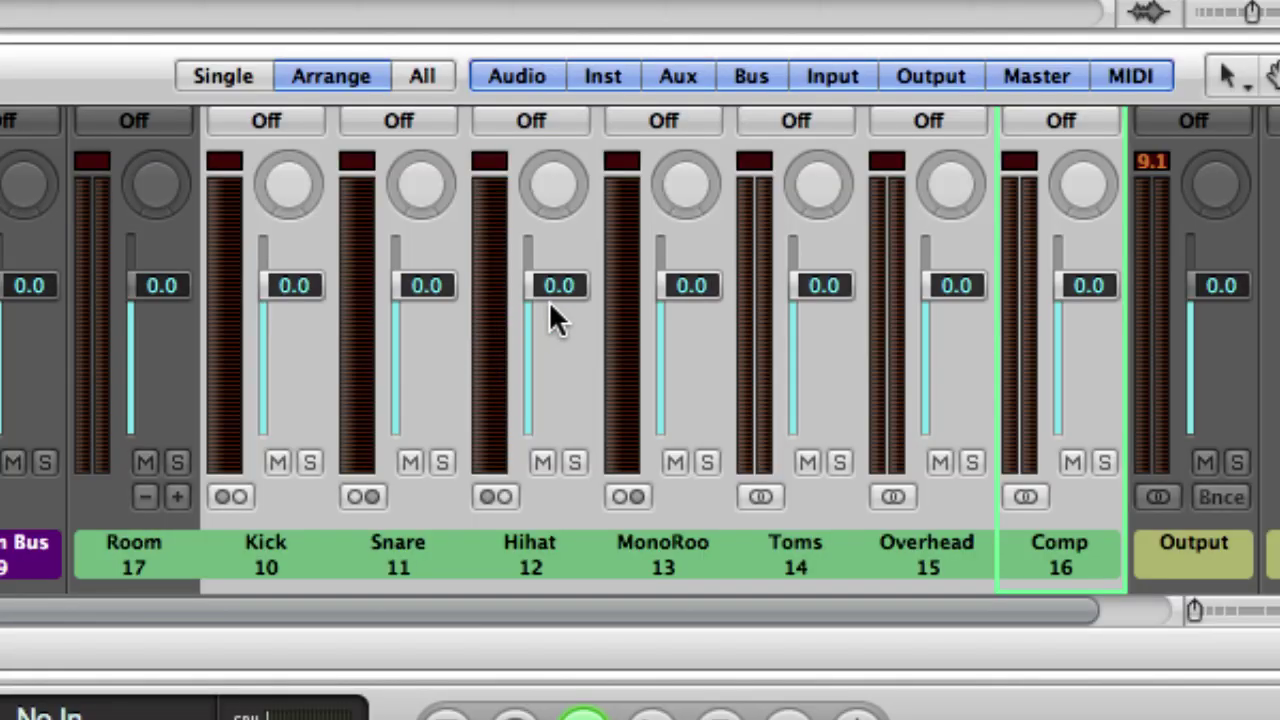
right_click(549, 305)
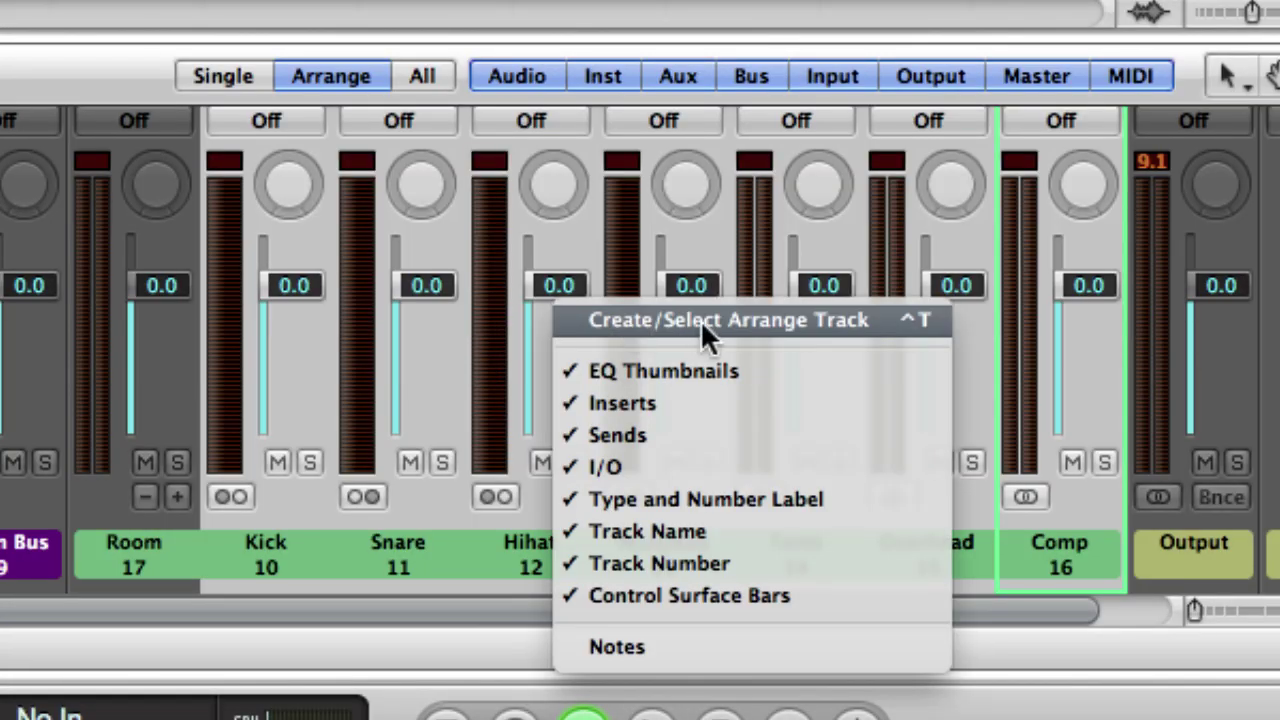
left_click(446, 368)
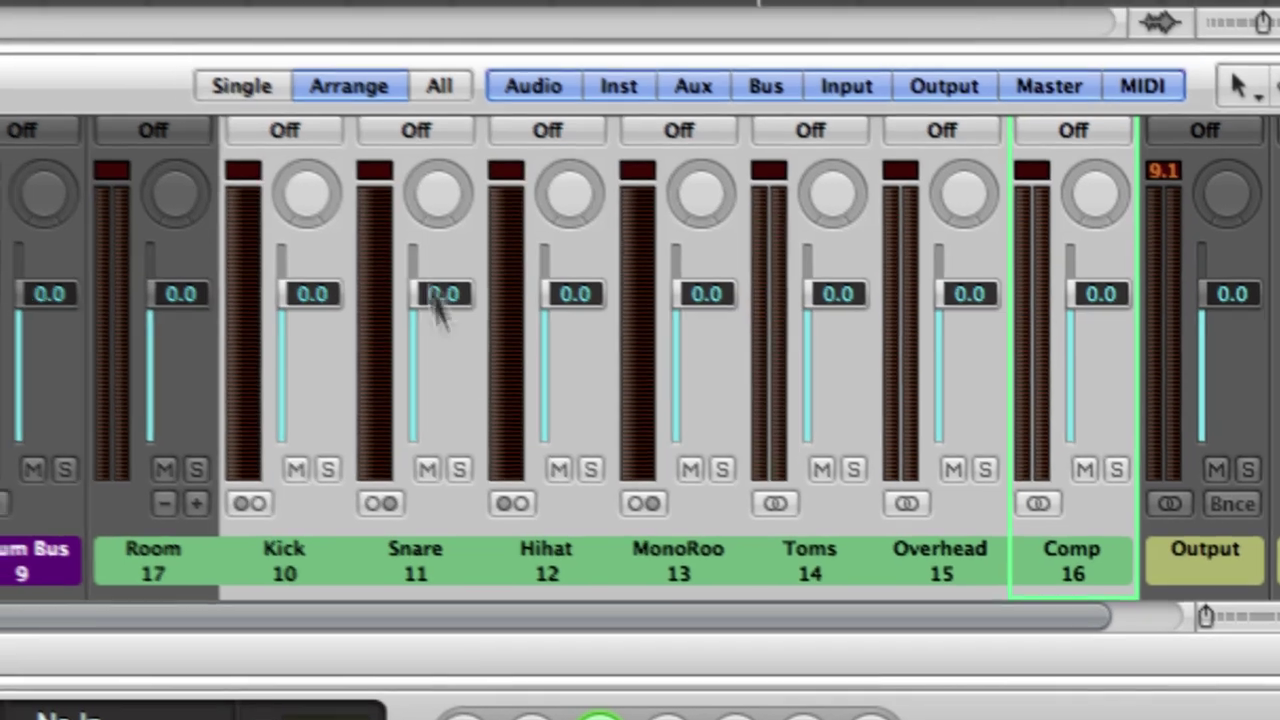
Move the RS_S4b_JTc_V01 MIDI region from the Drum Room track to the new Kick track, and play it to check the channel meters.
scroll(695, 255, "up", 5)
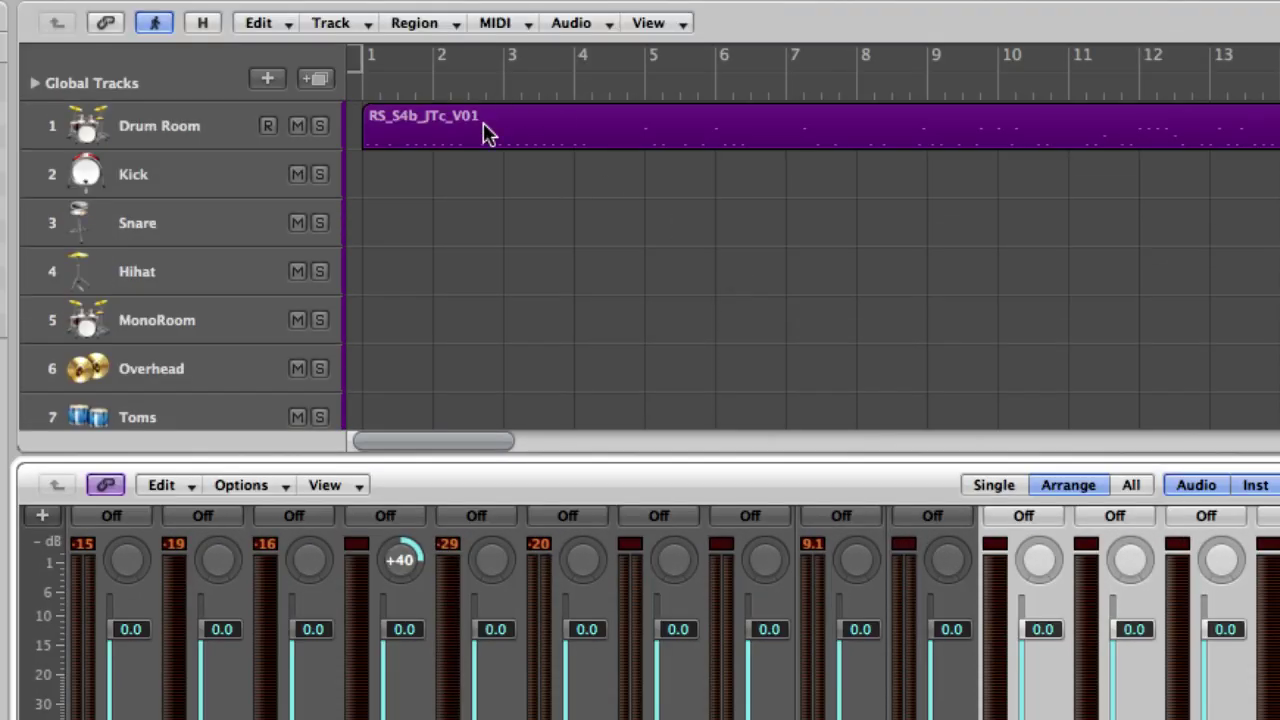
left_click(483, 122)
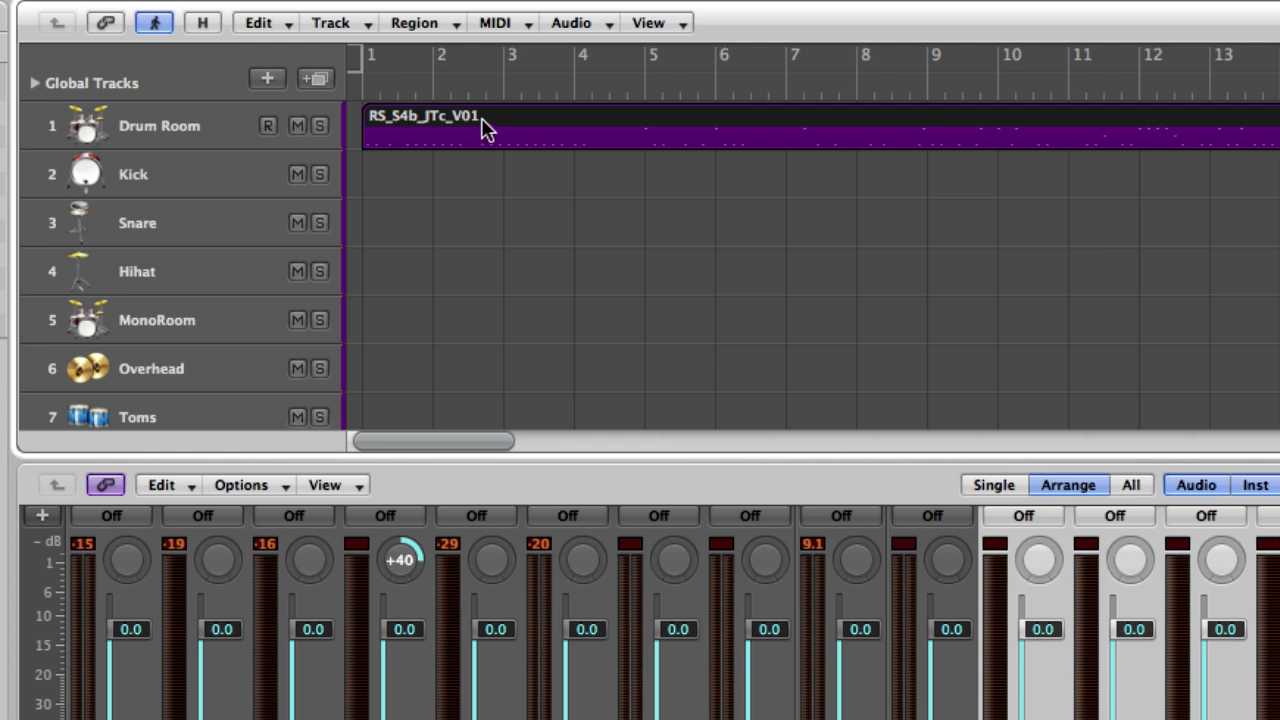
left_click_drag(483, 122, 480, 286)
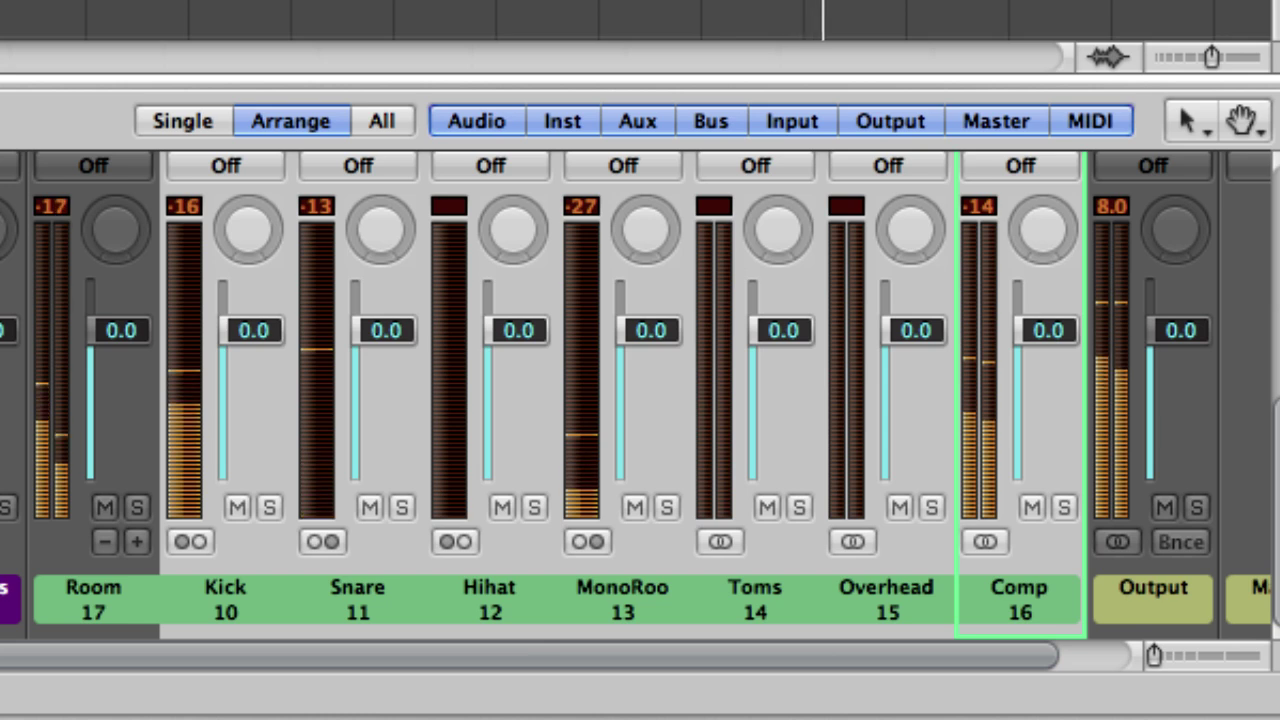
key("space")
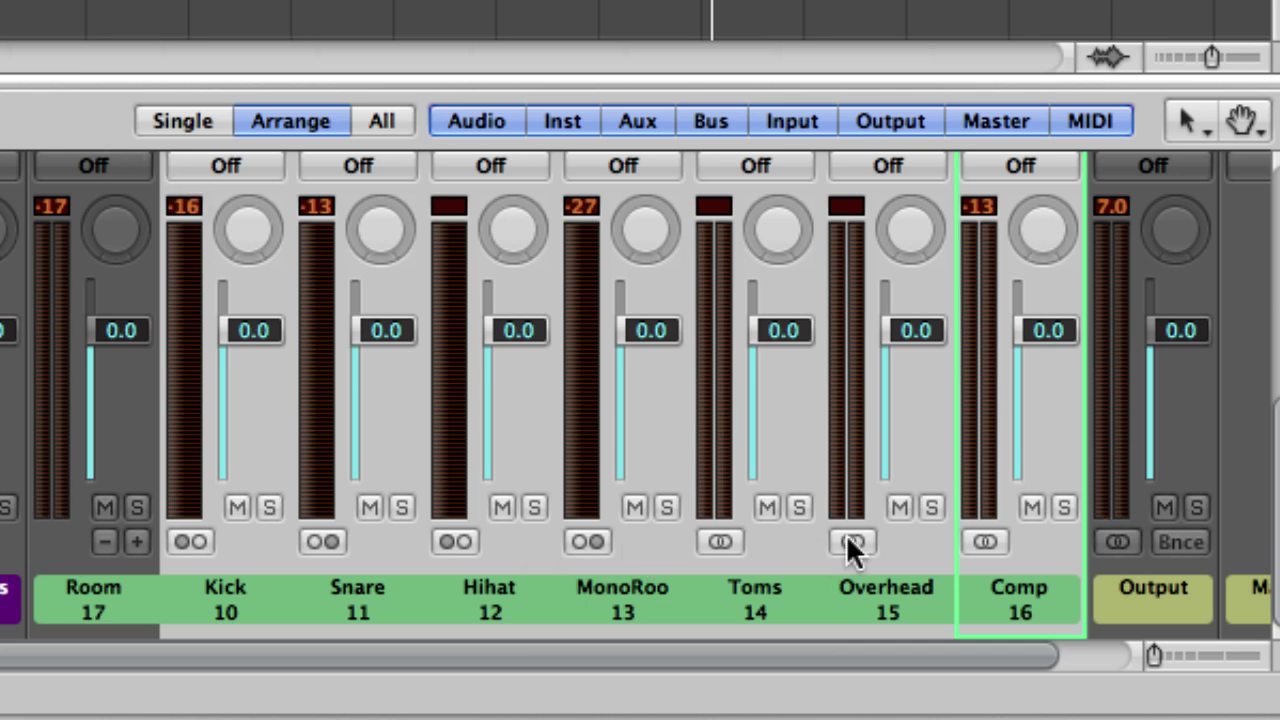
Set the input of Aux 14 (Overhead) to Inst 2's EzDrummer 9-10, and play the project to check its signal.
scroll(848, 548, "up", 5)
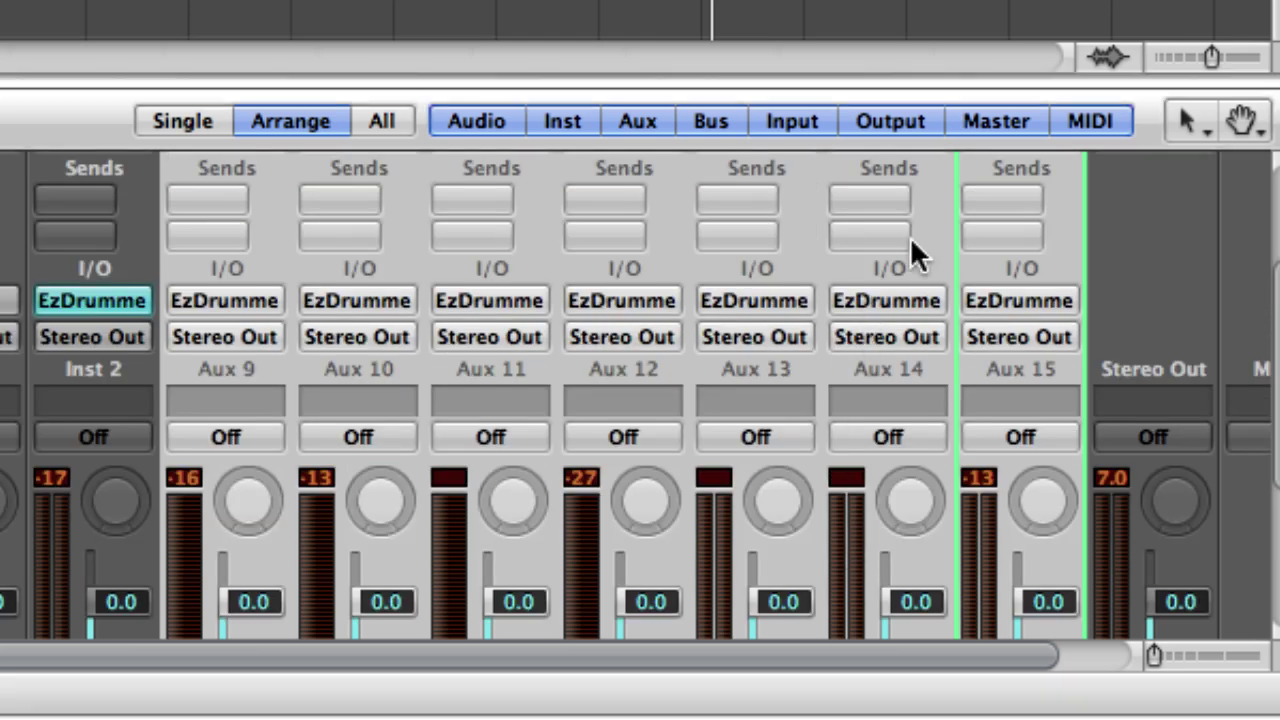
left_click(895, 268)
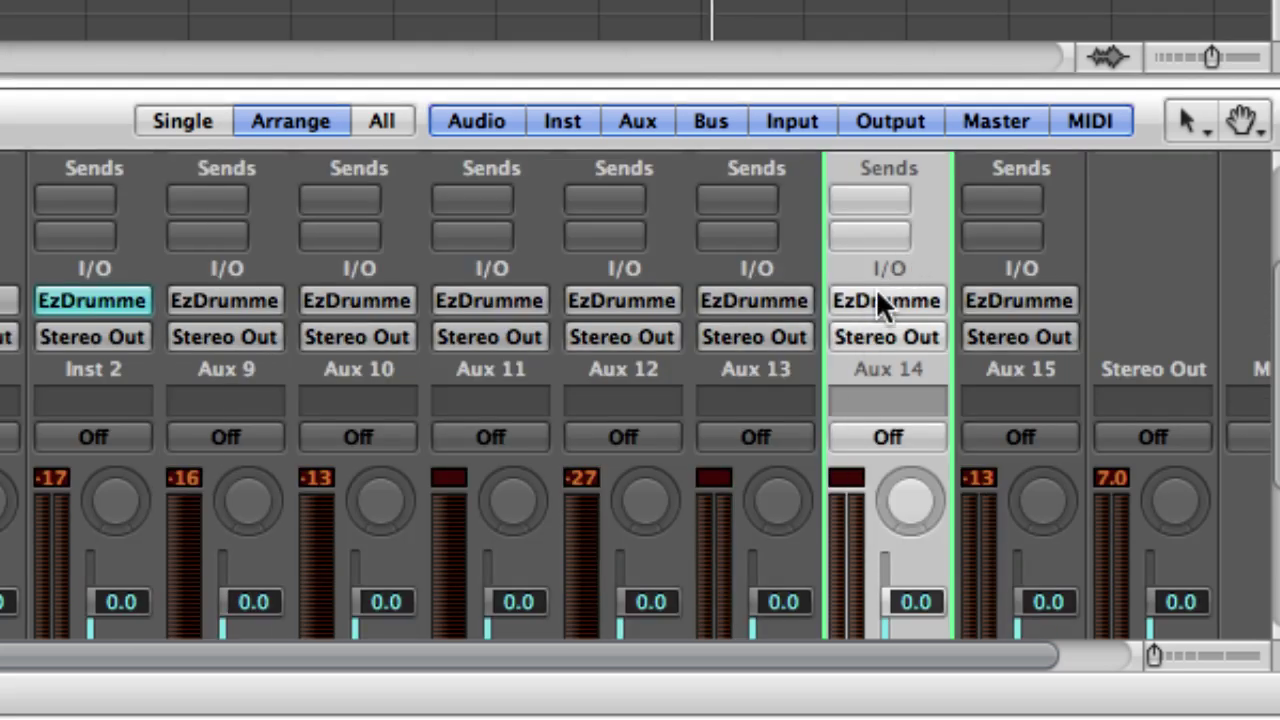
left_click(878, 300)
mouse_move(913, 505)
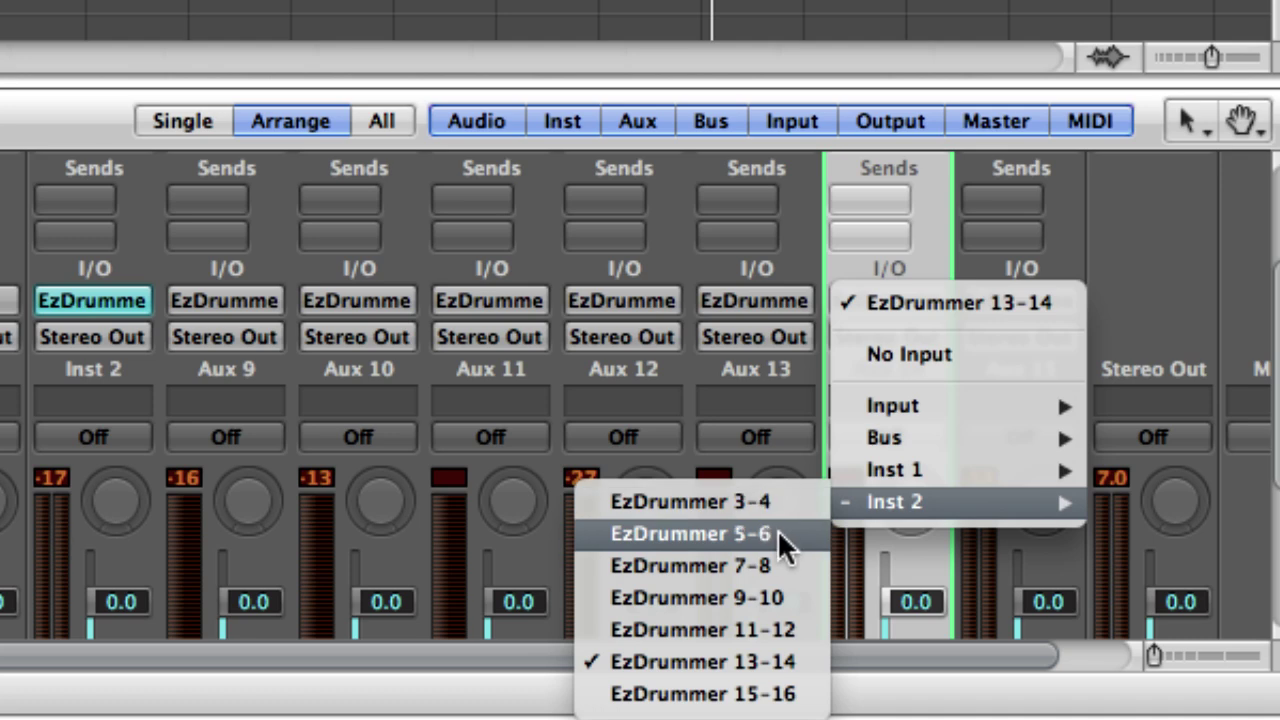
left_click(770, 597)
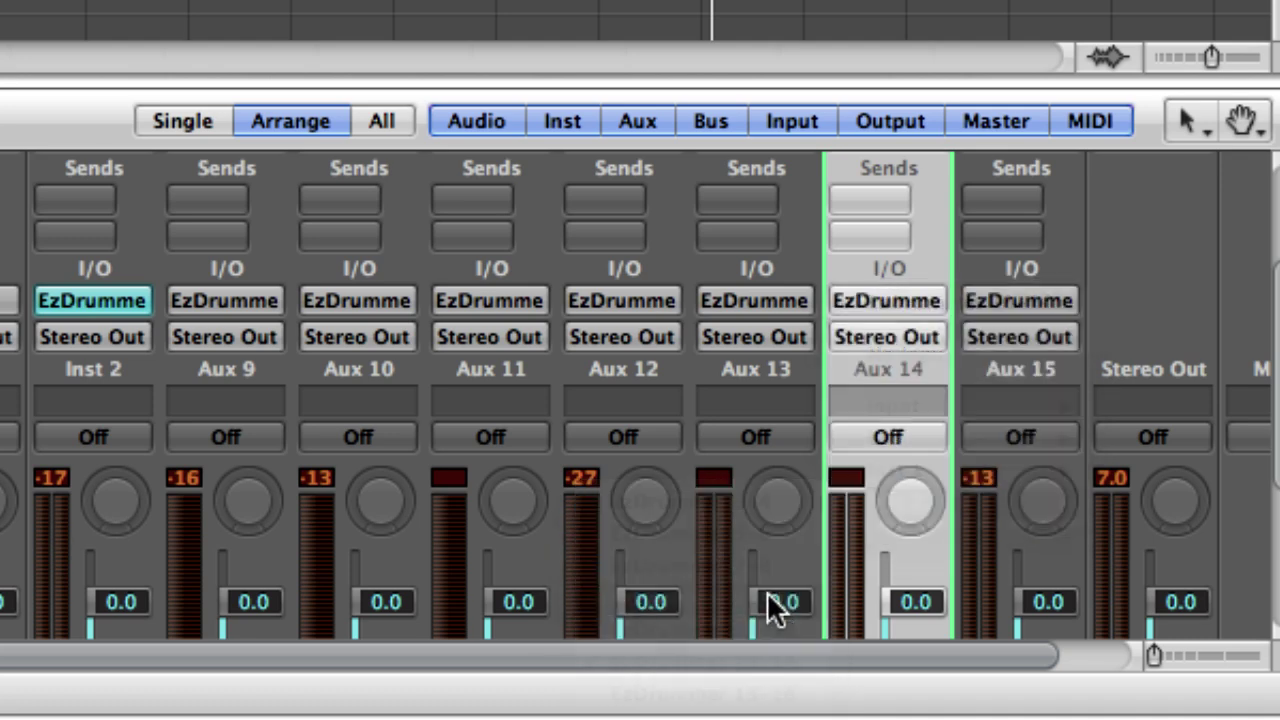
scroll(741, 564, "down", 5)
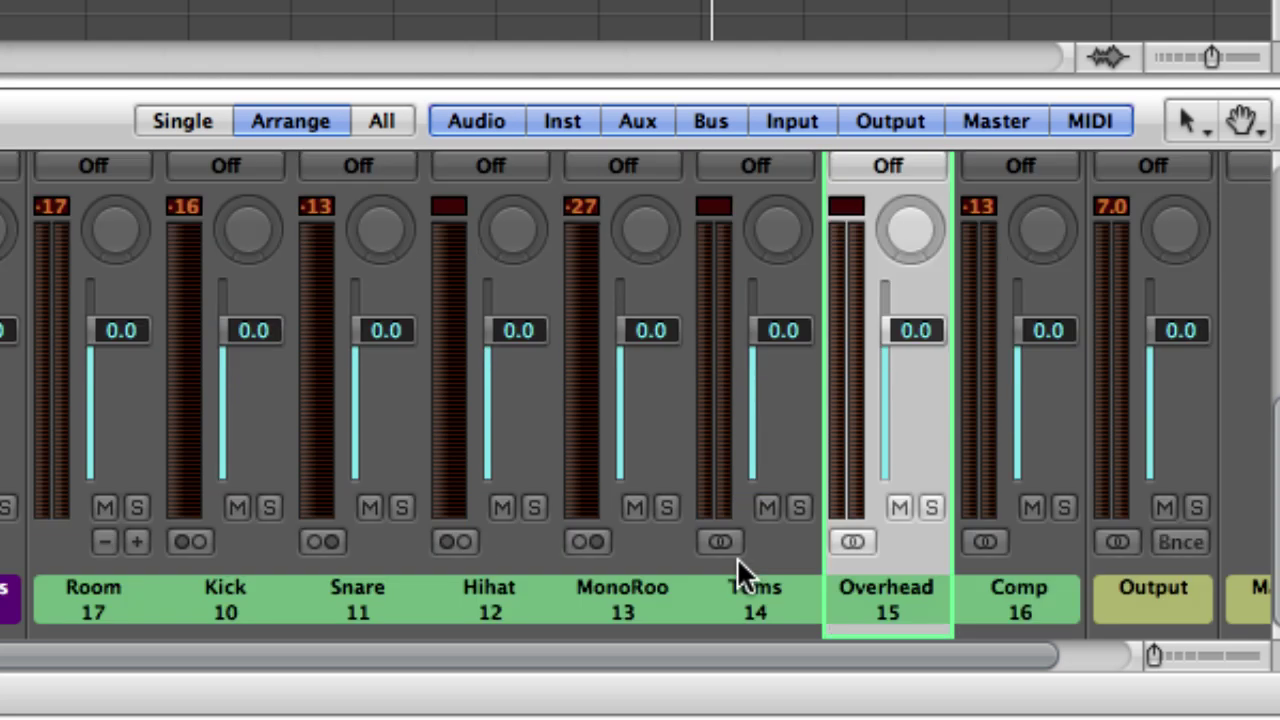
key("space")
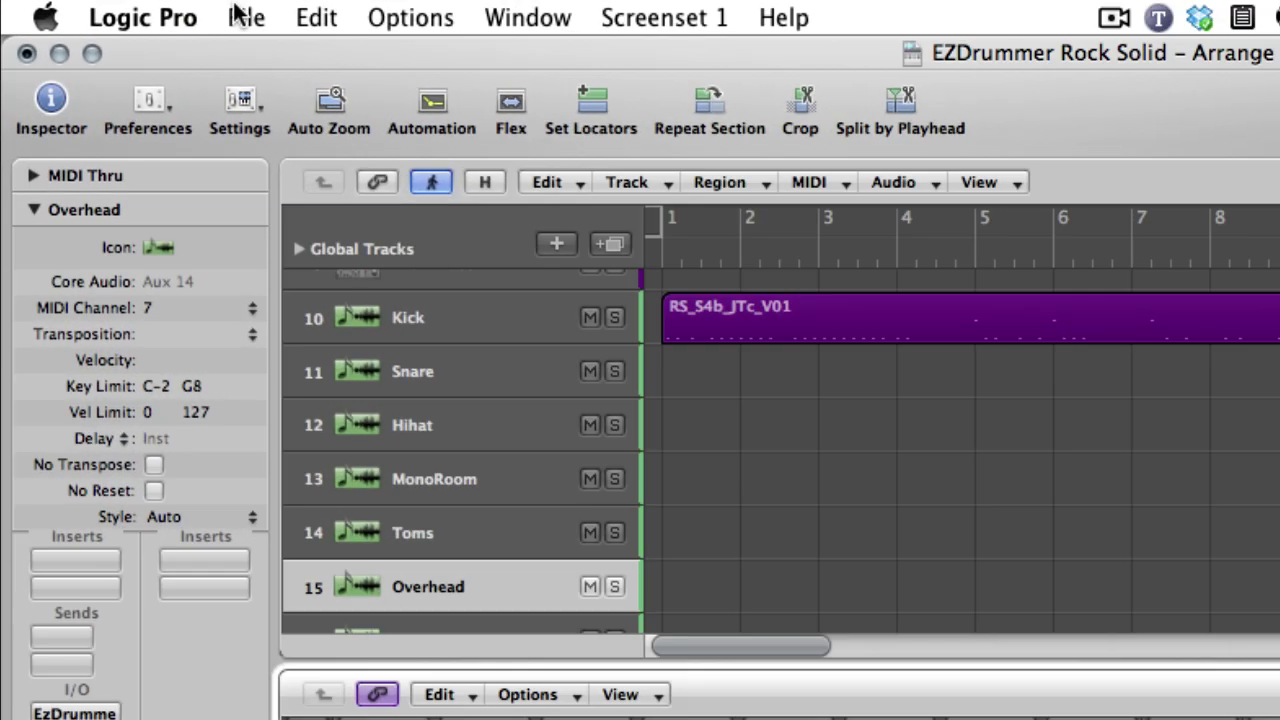
Save the project as a template named EZDrummer Rock Solid in the Project Templates folder.
left_click(137, 9)
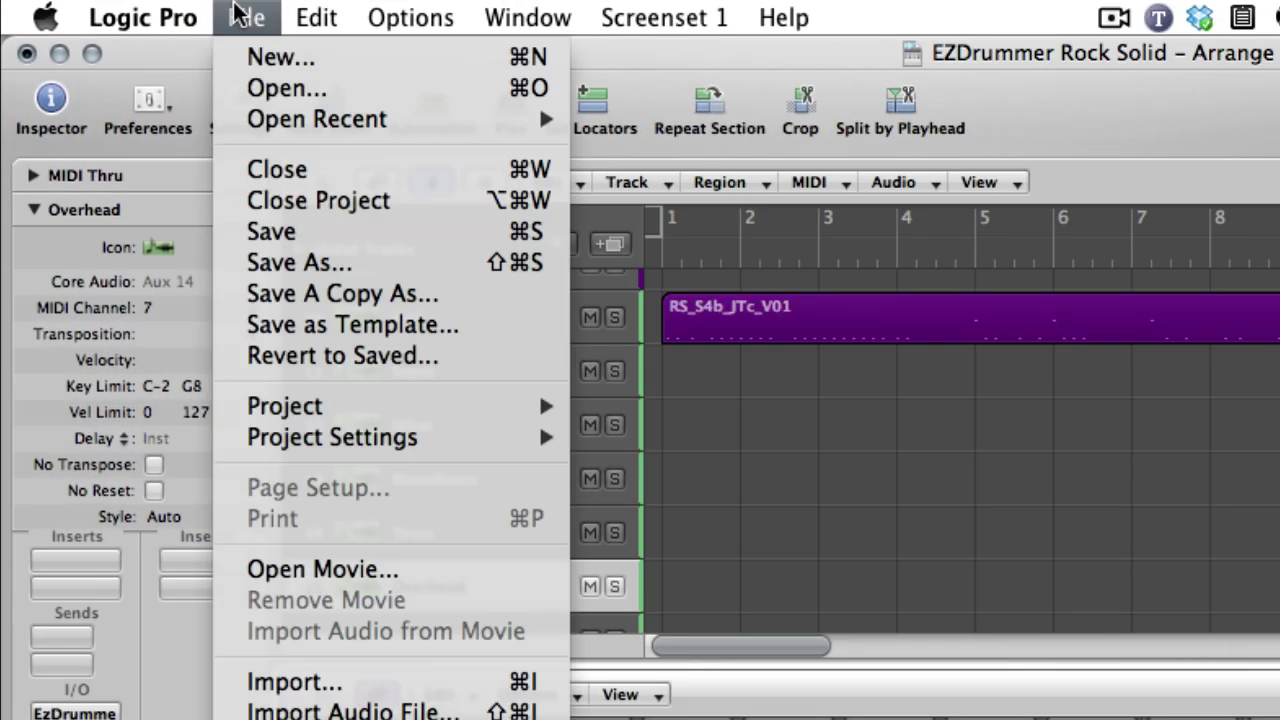
left_click(321, 328)
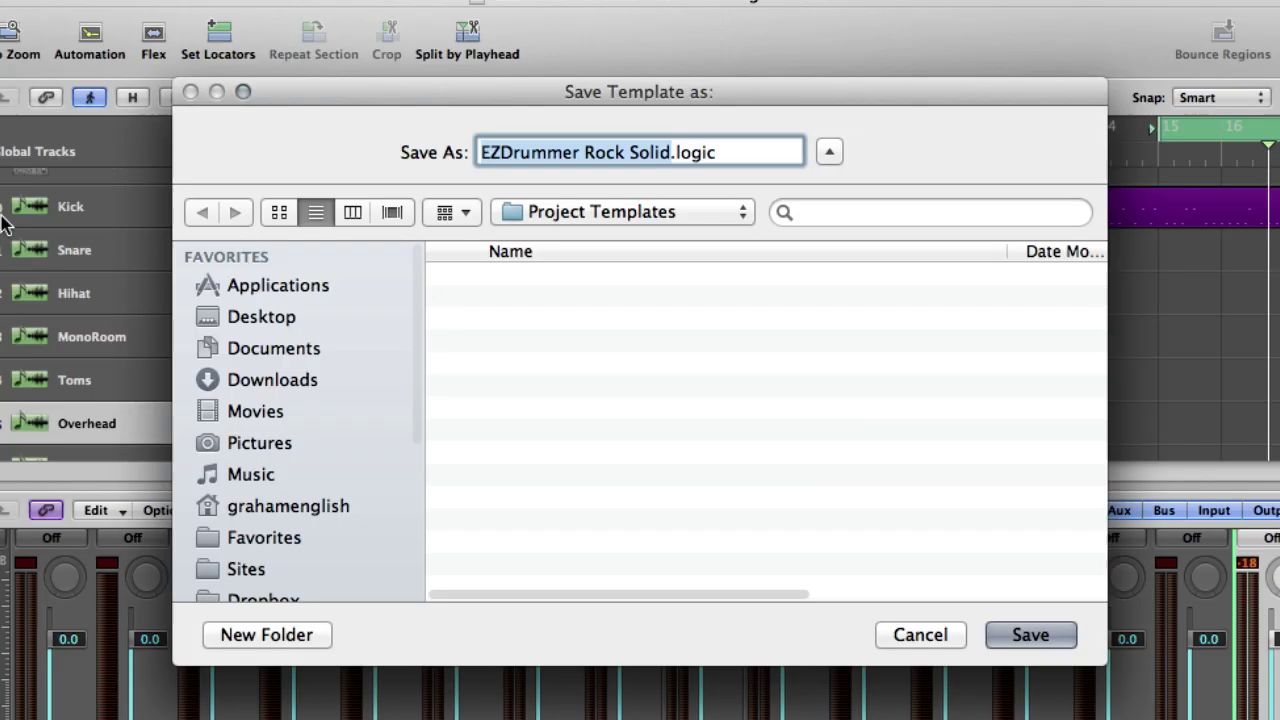
key("Return")
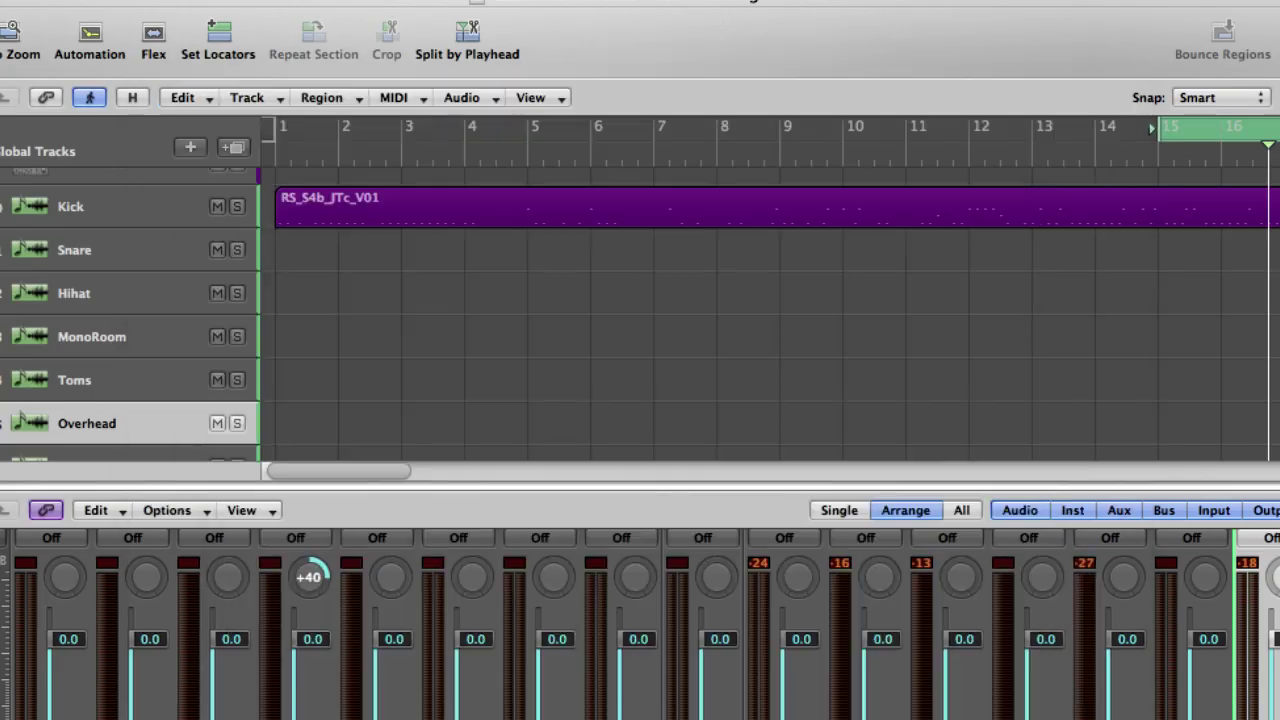